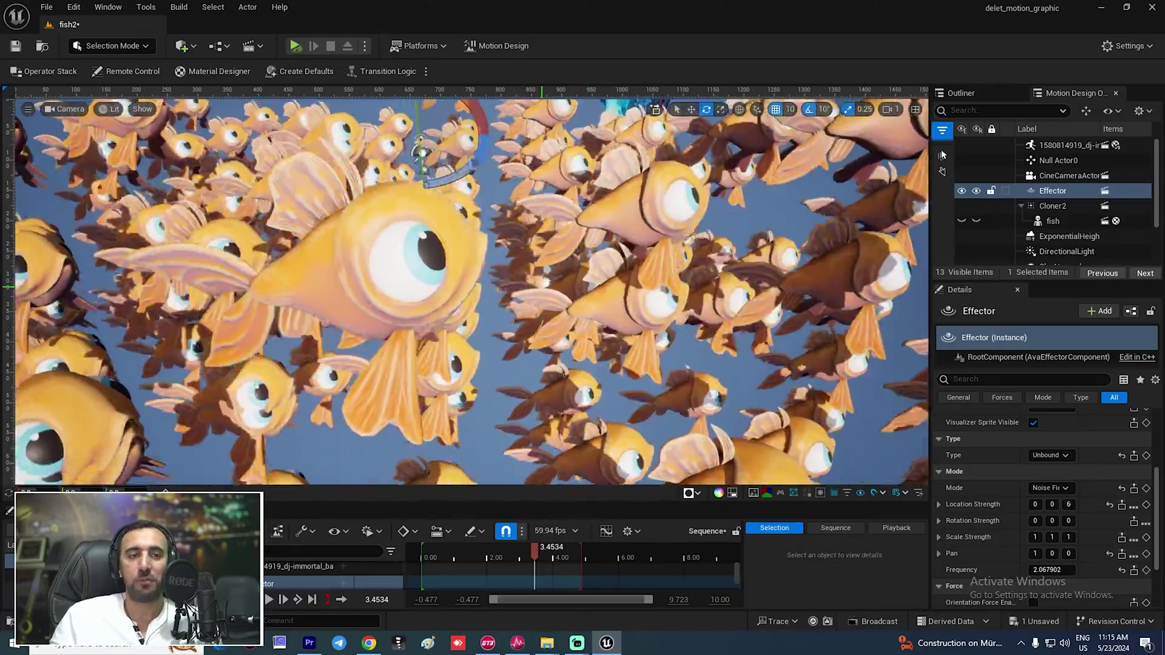
mouse_move(542, 287)
right_down()
mouse_move(552, 279)
mouse_move(553, 302)
right_up()
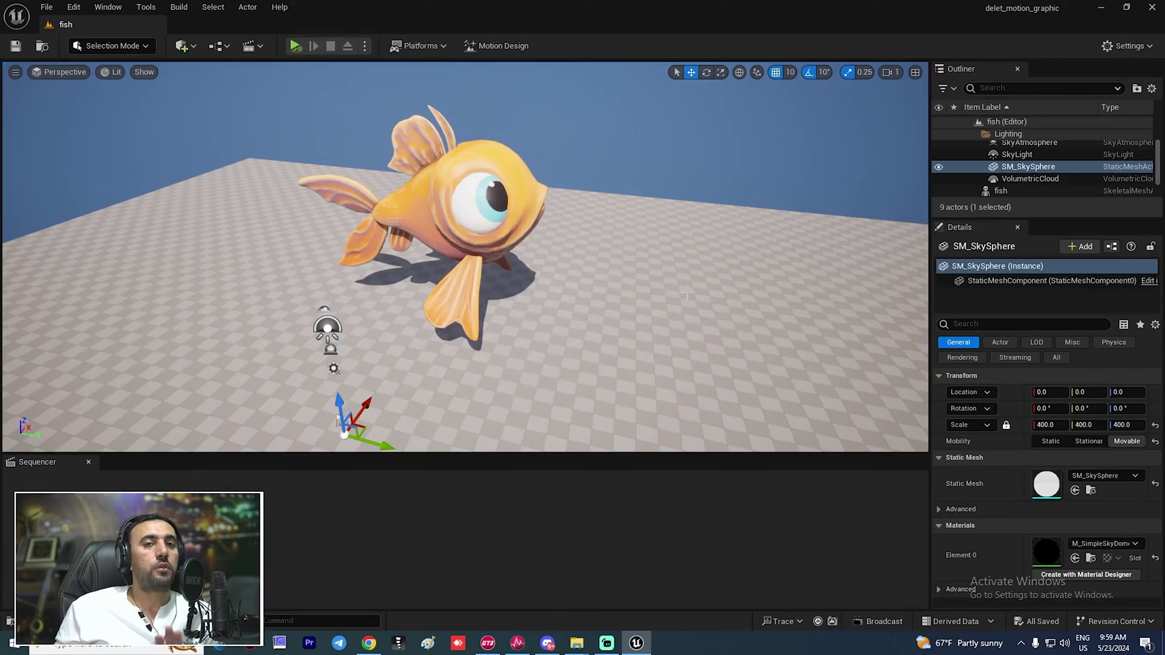
- Create a new level from the Basic template
click(46, 7)
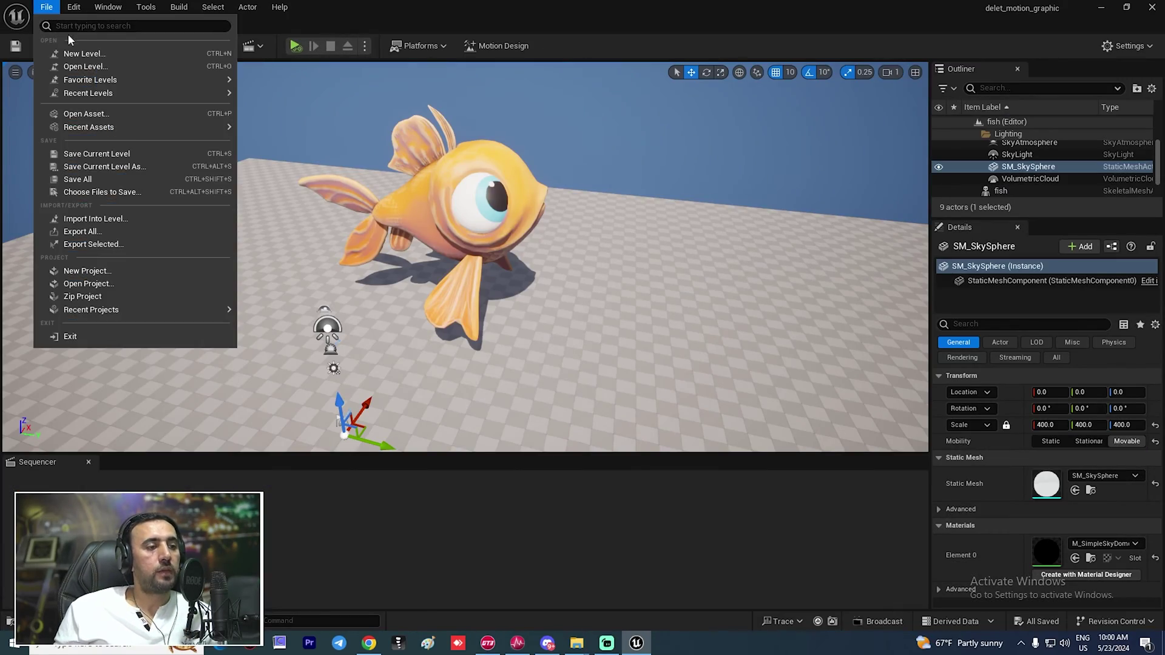
click(76, 51)
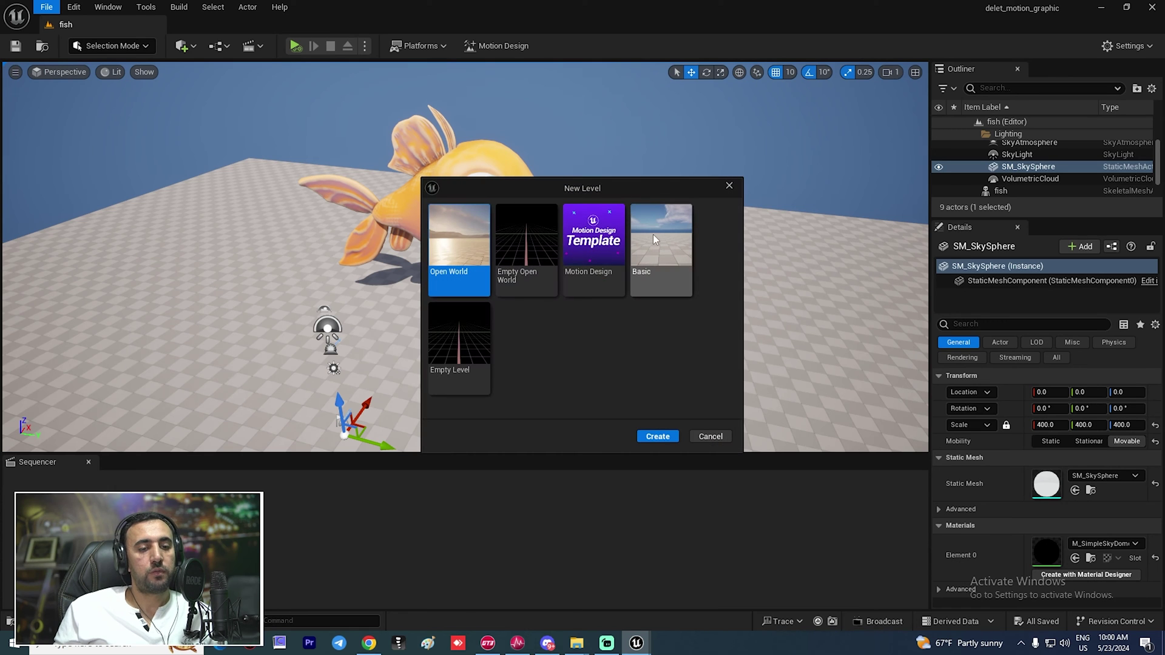
double_click(656, 254)
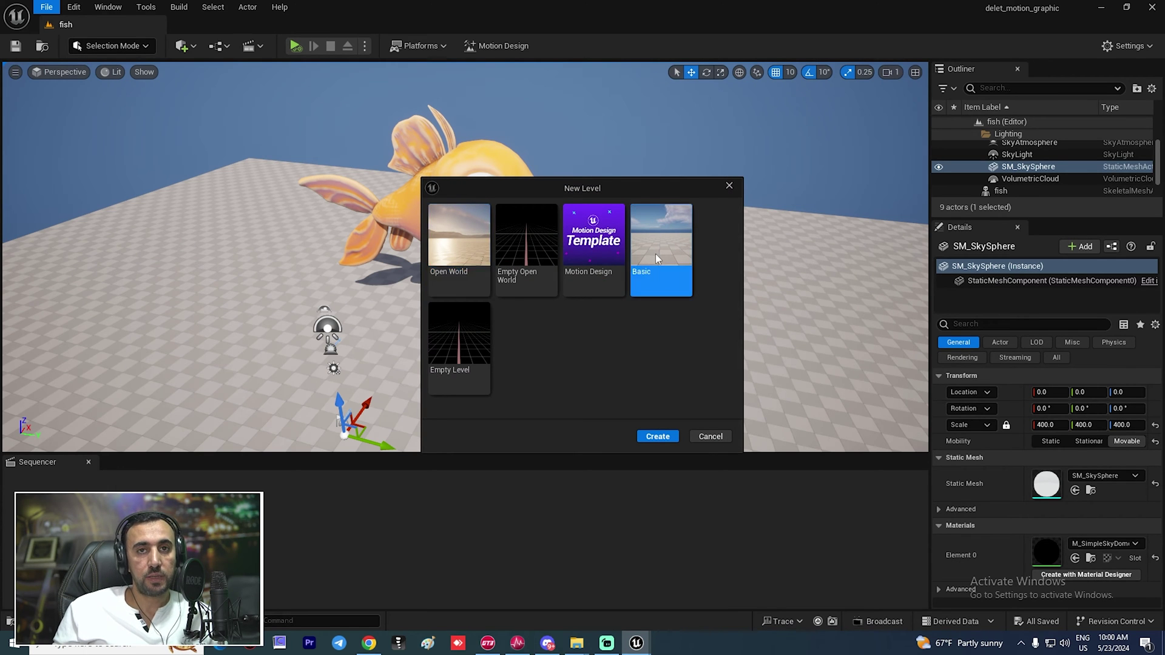
mouse_move(425, 421)
right_down()
mouse_move(388, 401)
mouse_move(425, 420)
right_up()
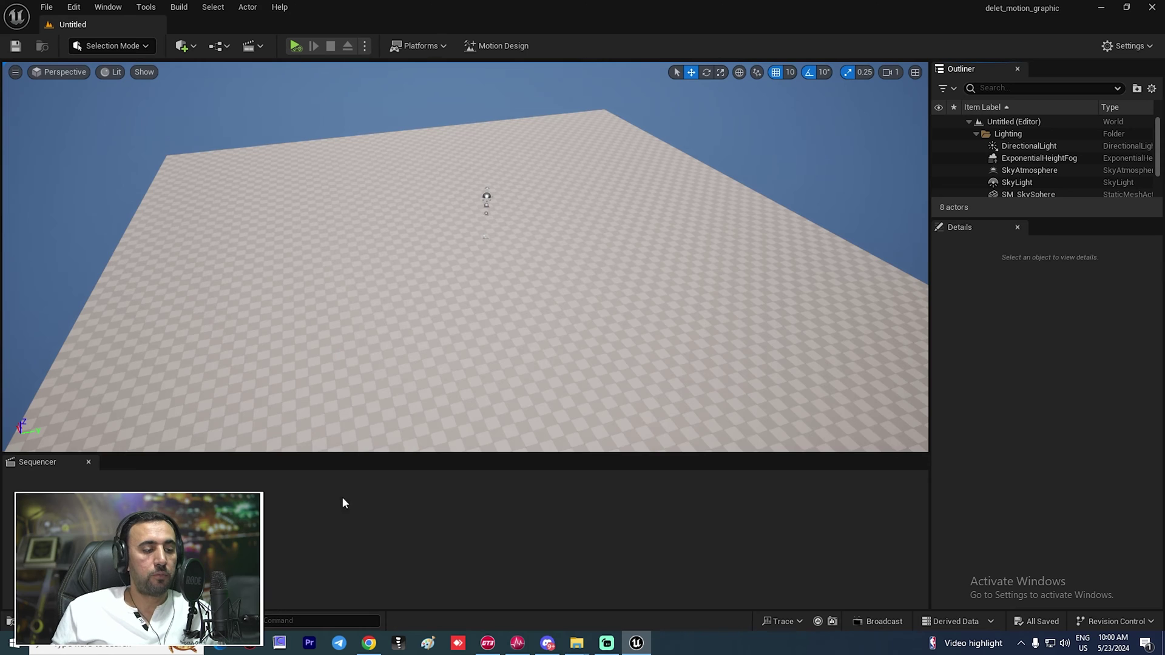
- Create a folder named fish2 in the project's Content folder and open it
key(alt+Tab)
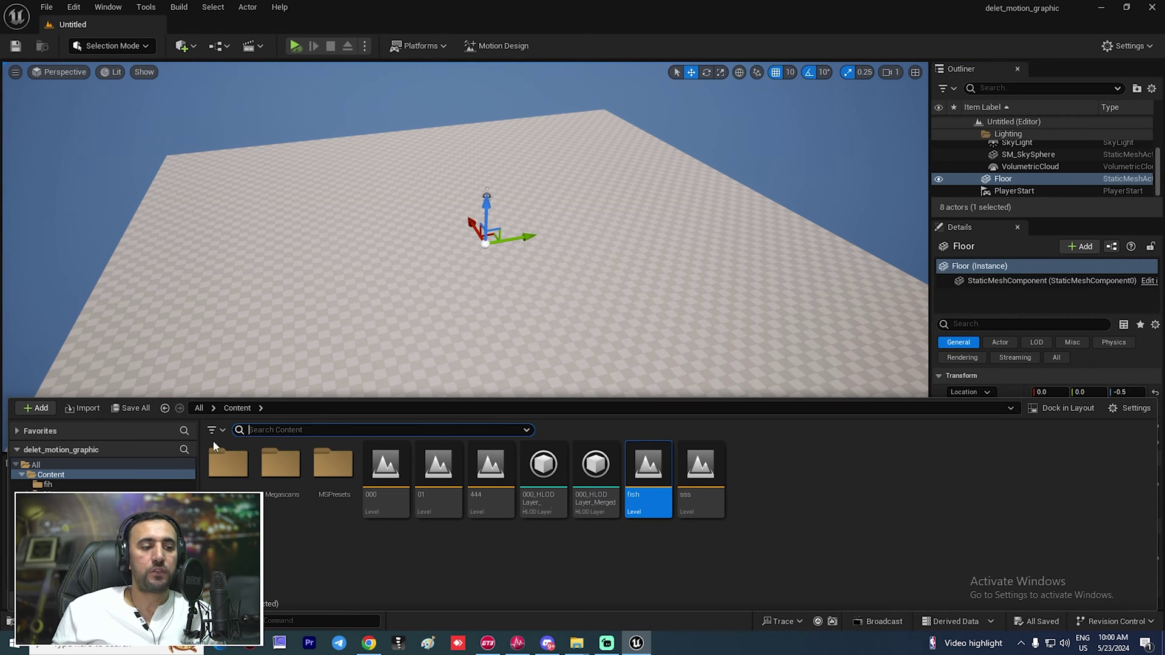
click(50, 409)
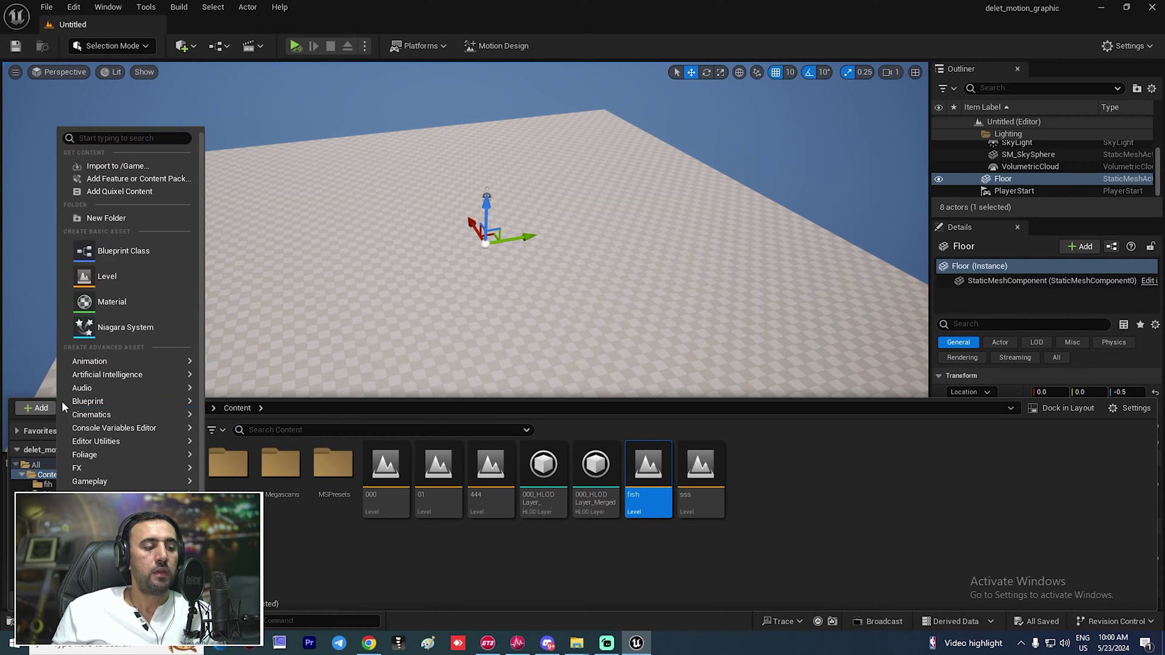
click(107, 218)
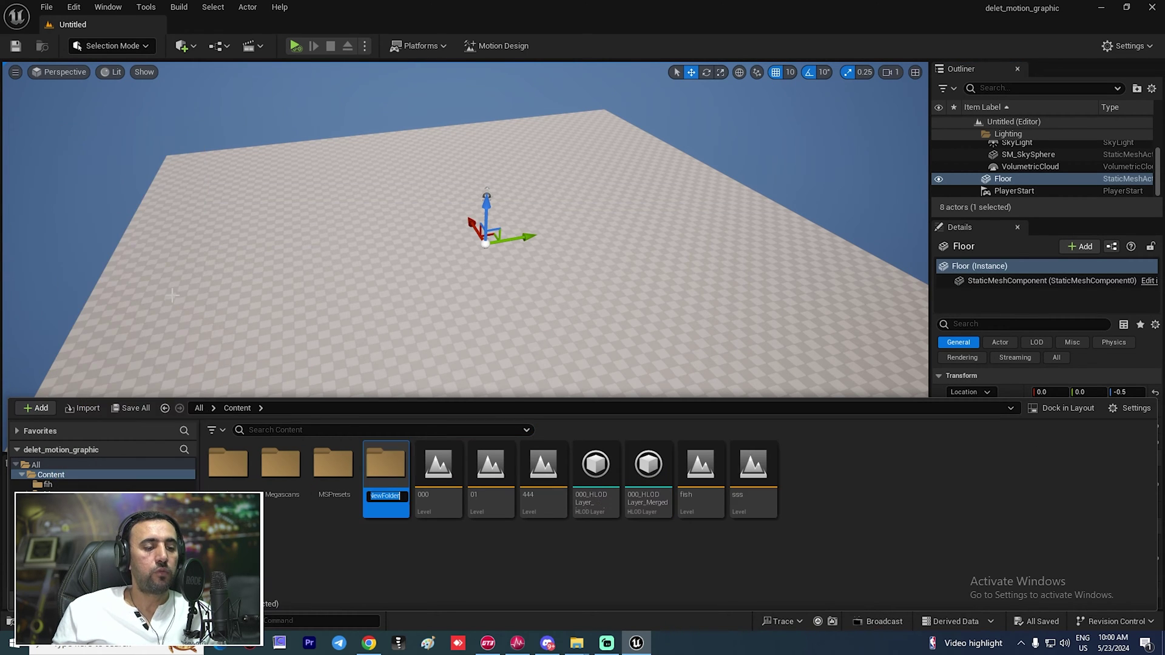
text(fish2)
key(Return)
double_click(397, 504)
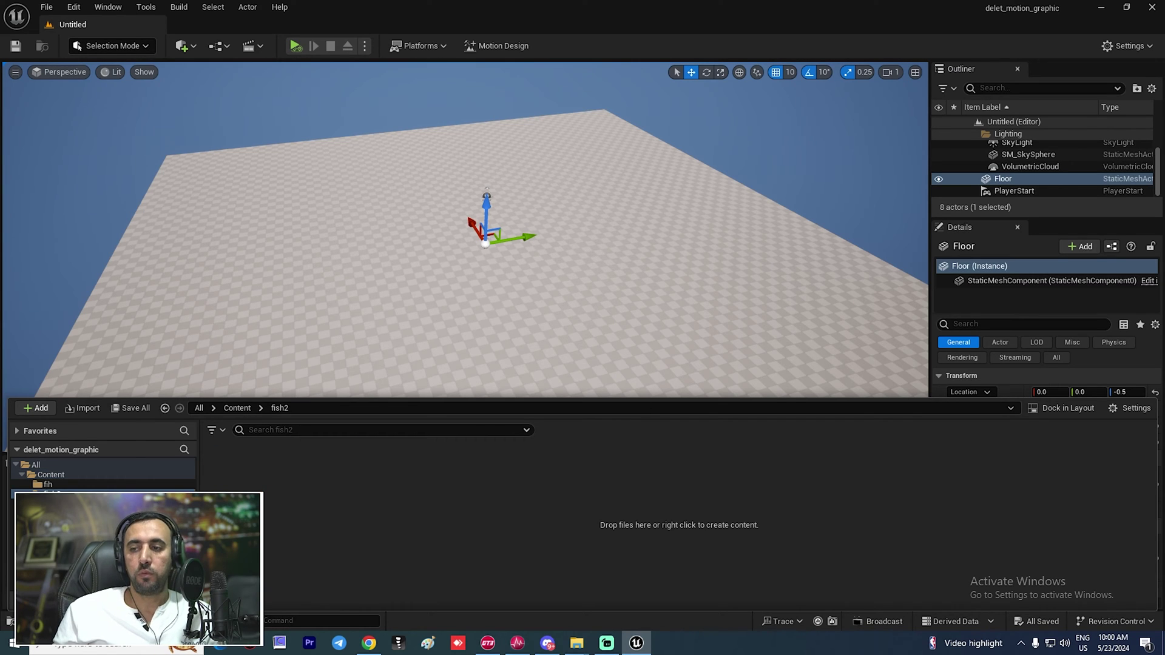
- Import the fish FBX into the fish2 folder as a skeletal mesh with animations and dismiss the import message log
drag(568, 548, 453, 500)
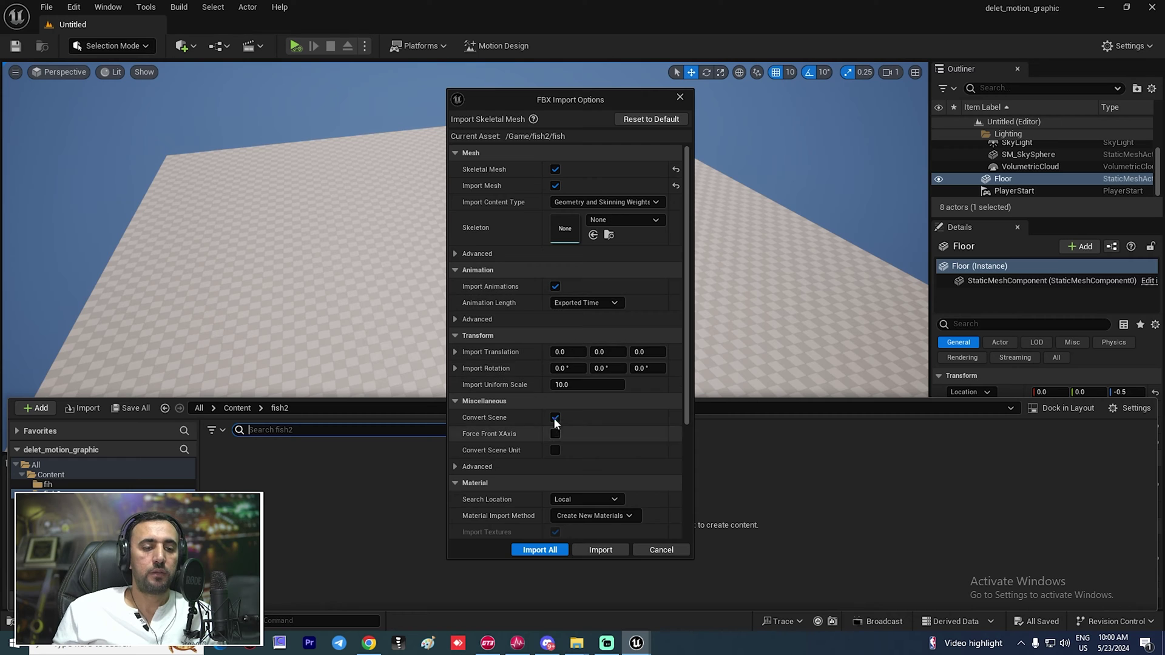
click(540, 549)
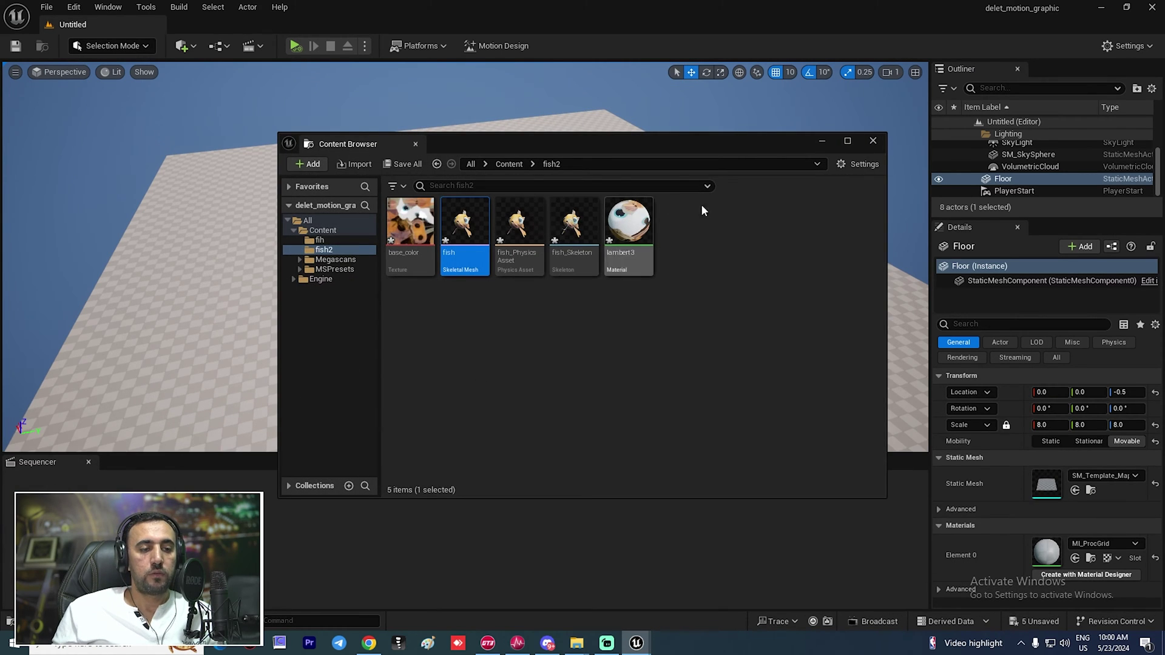
drag(628, 159, 997, 224)
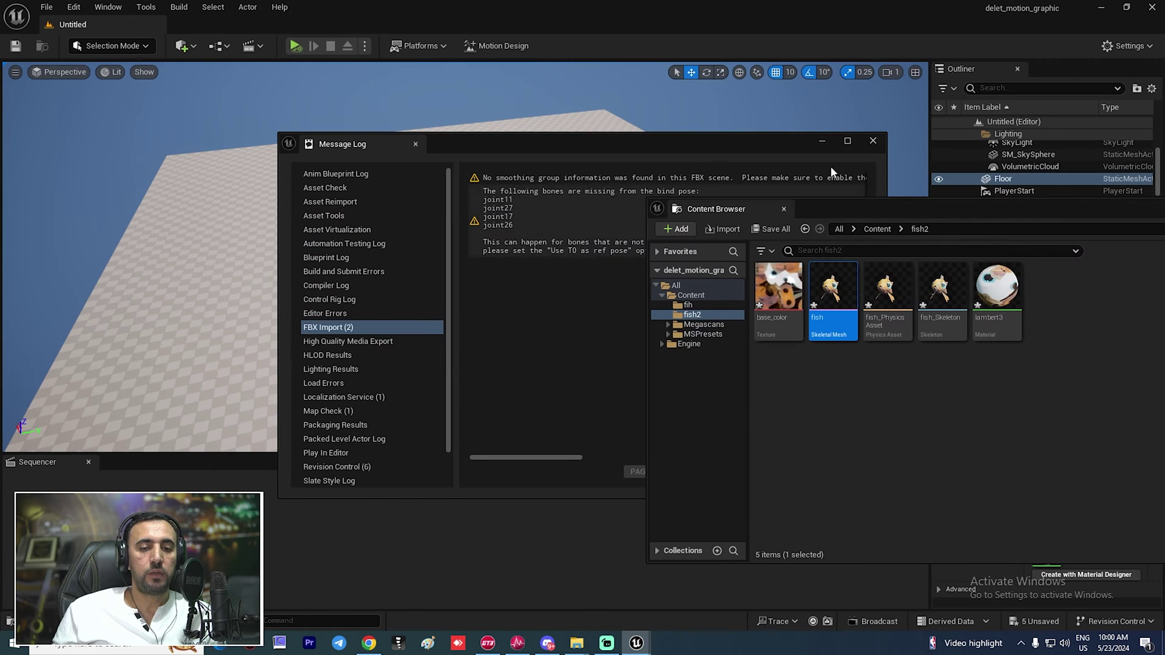
click(874, 137)
- Place the fish skeletal mesh in the level, raise it above the floor to a Z location of about 690, and close the content browser
drag(833, 290, 482, 246)
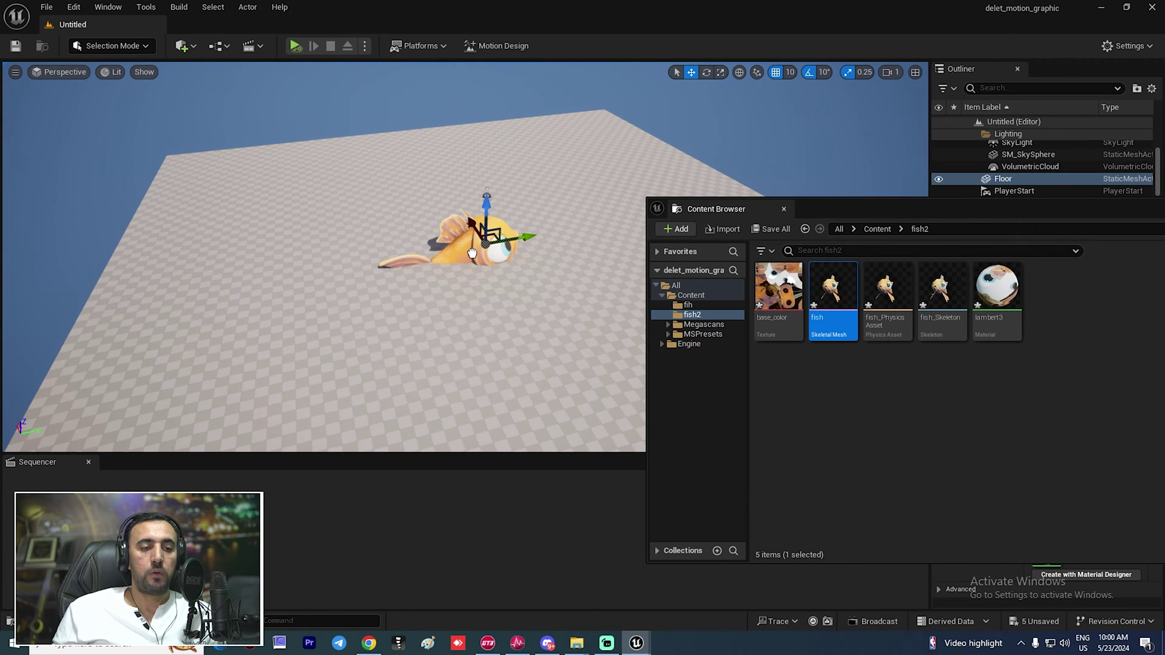
key(f)
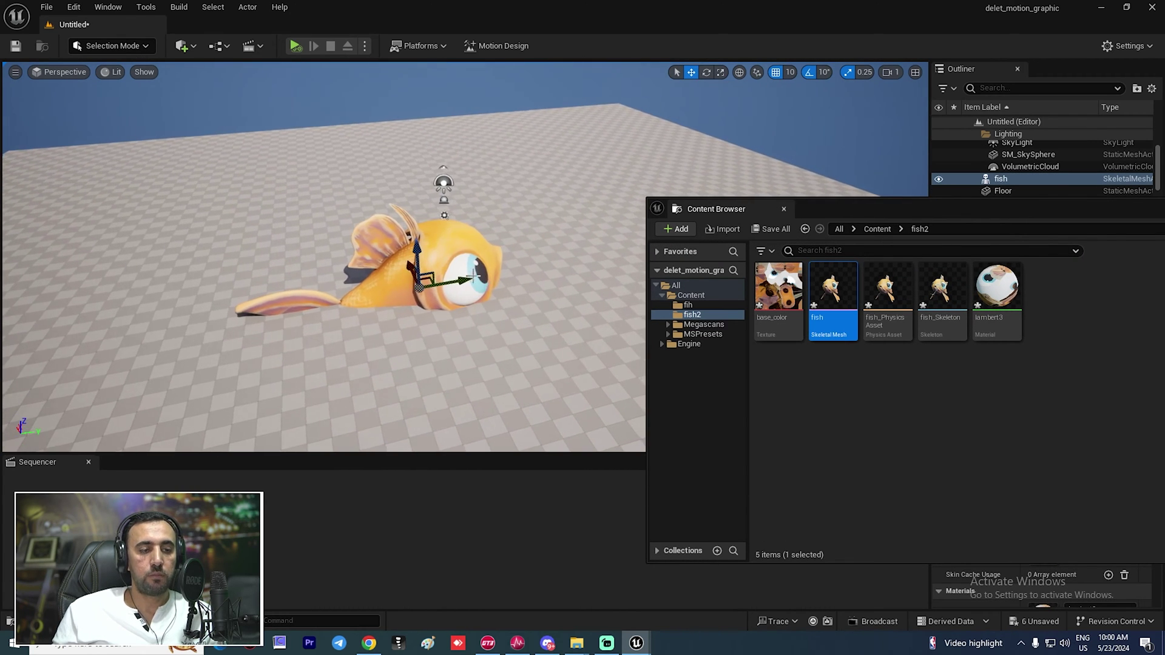
drag(418, 249, 417, 129)
right_drag(418, 129, 392, 109)
drag(922, 211, 752, 254)
click(1069, 251)
right_drag(728, 255, 783, 242)
alt+drag(428, 380, 431, 368)
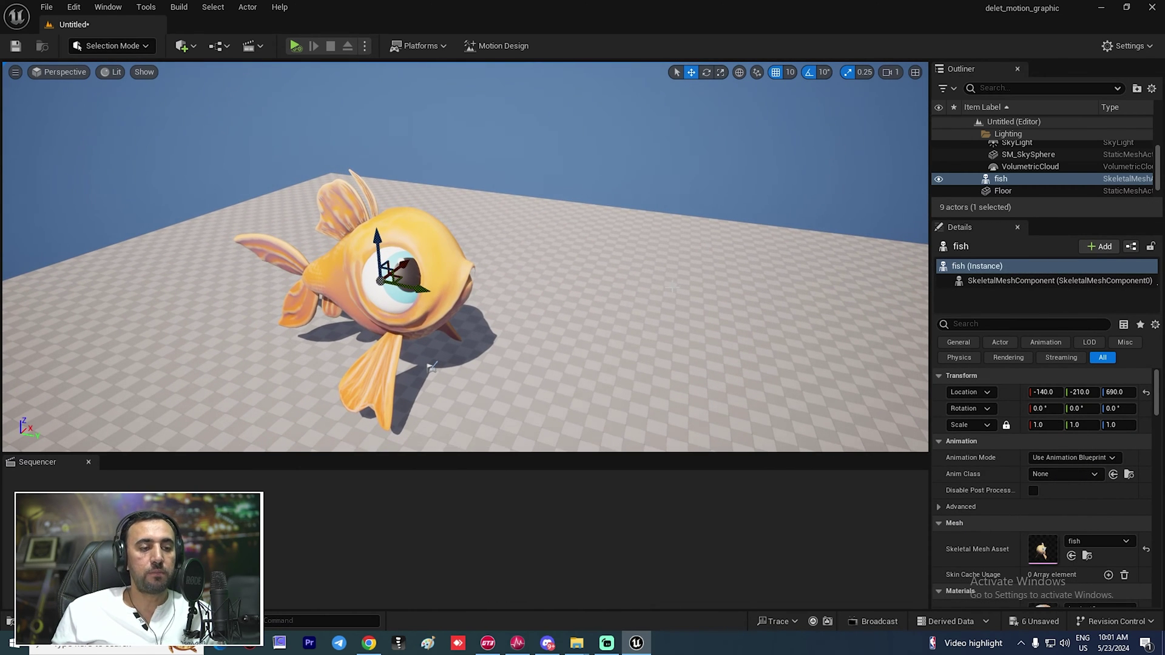
- Save the level as fish2 in the Content folder
key(ctrl+s)
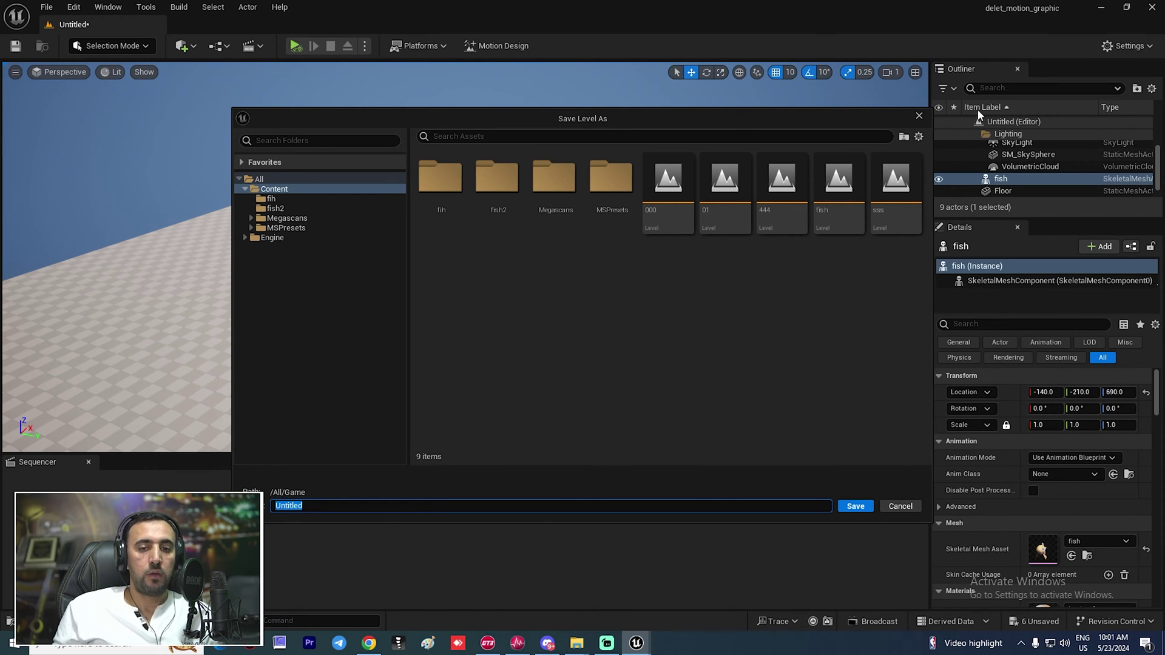
click(839, 182)
click(353, 508)
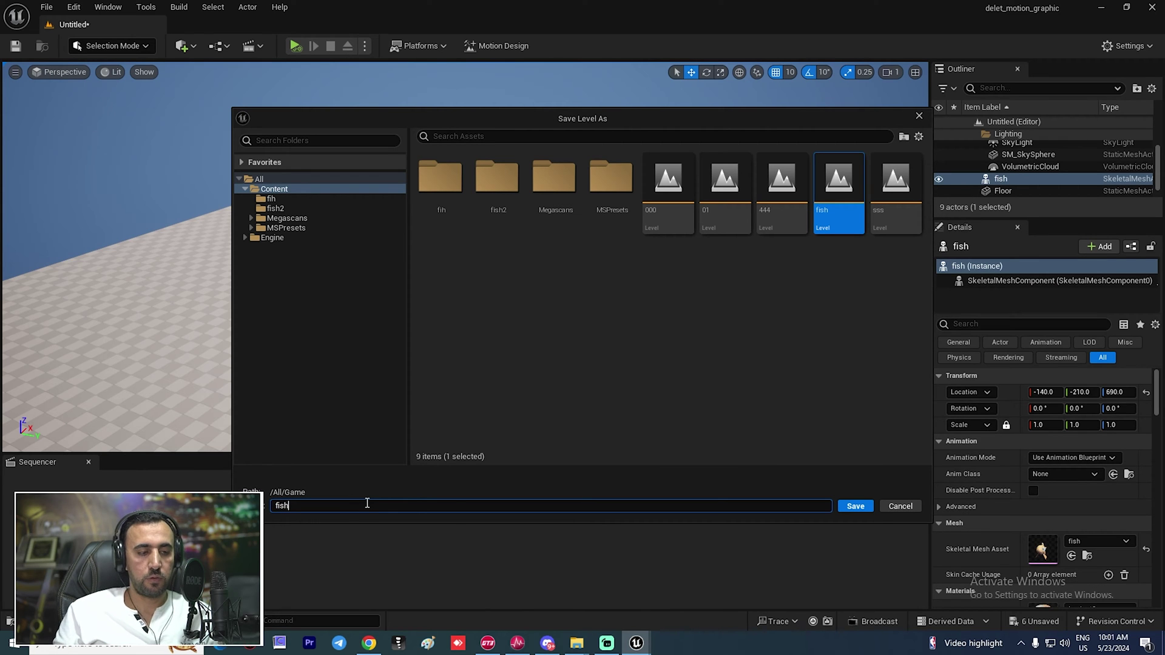
click(855, 505)
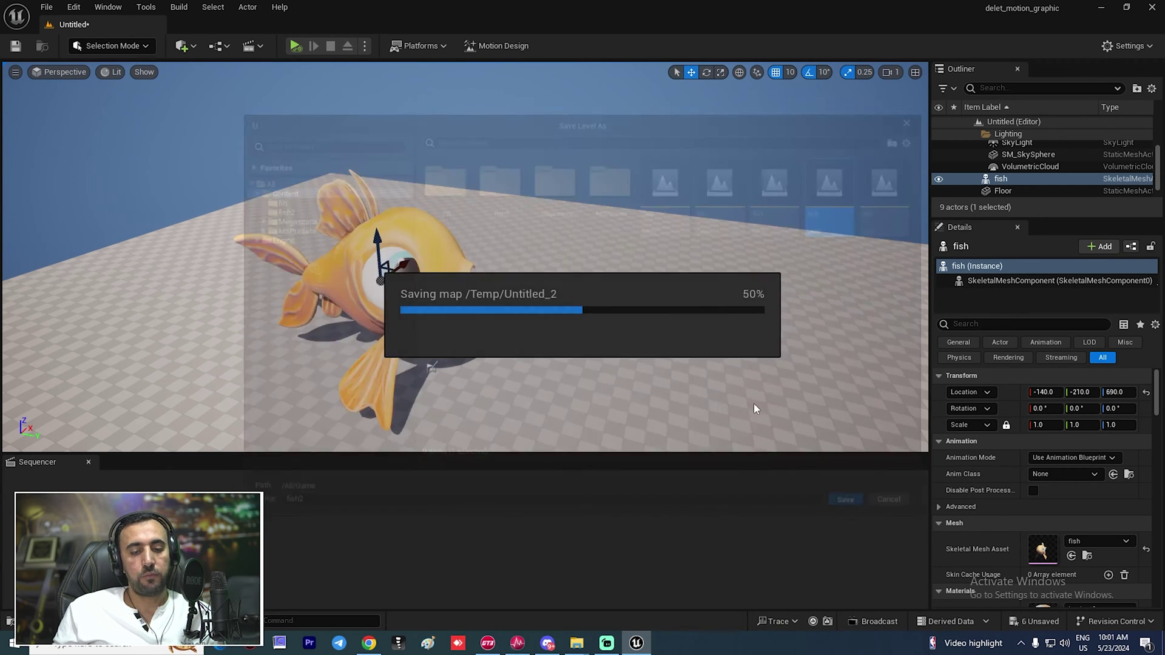
right_drag(617, 172, 685, 173)
key(w)
key(f)
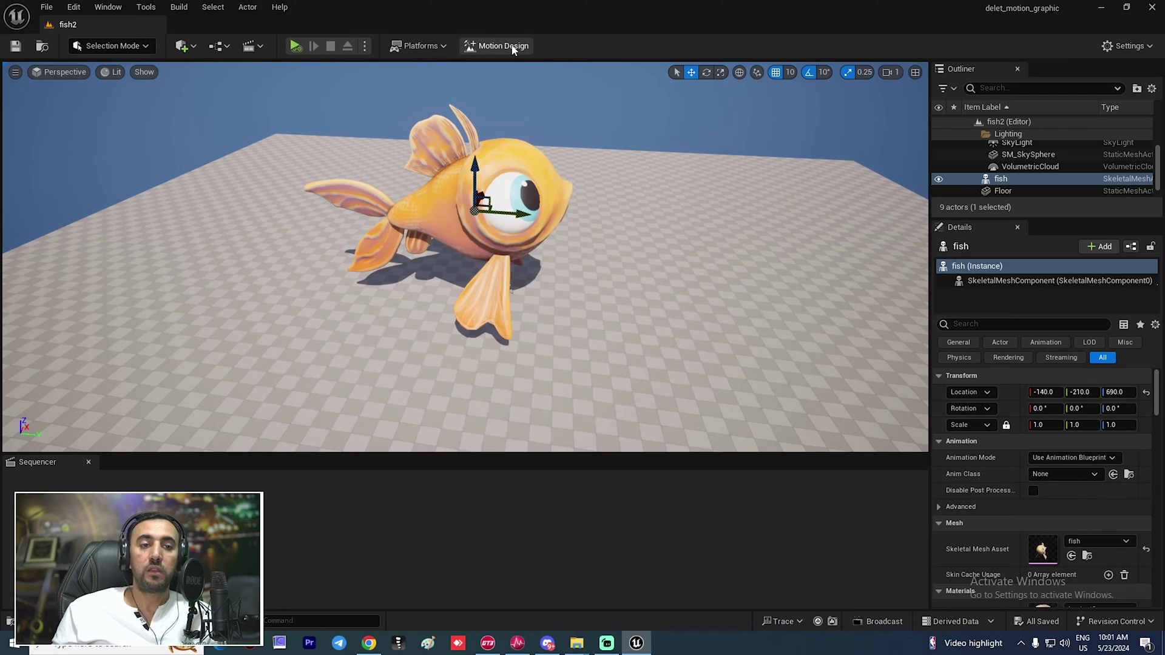
- Search the plugins for "motion design" to check whether the Motion Design plugin is enabled, and close the plugin list
click(76, 7)
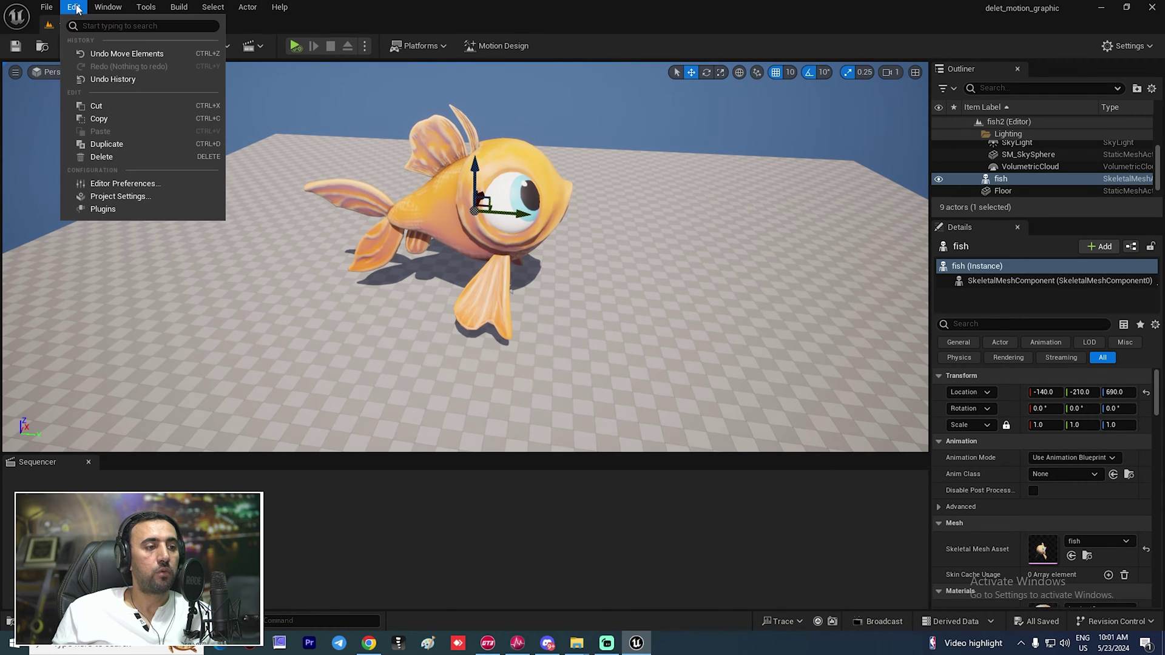
click(103, 209)
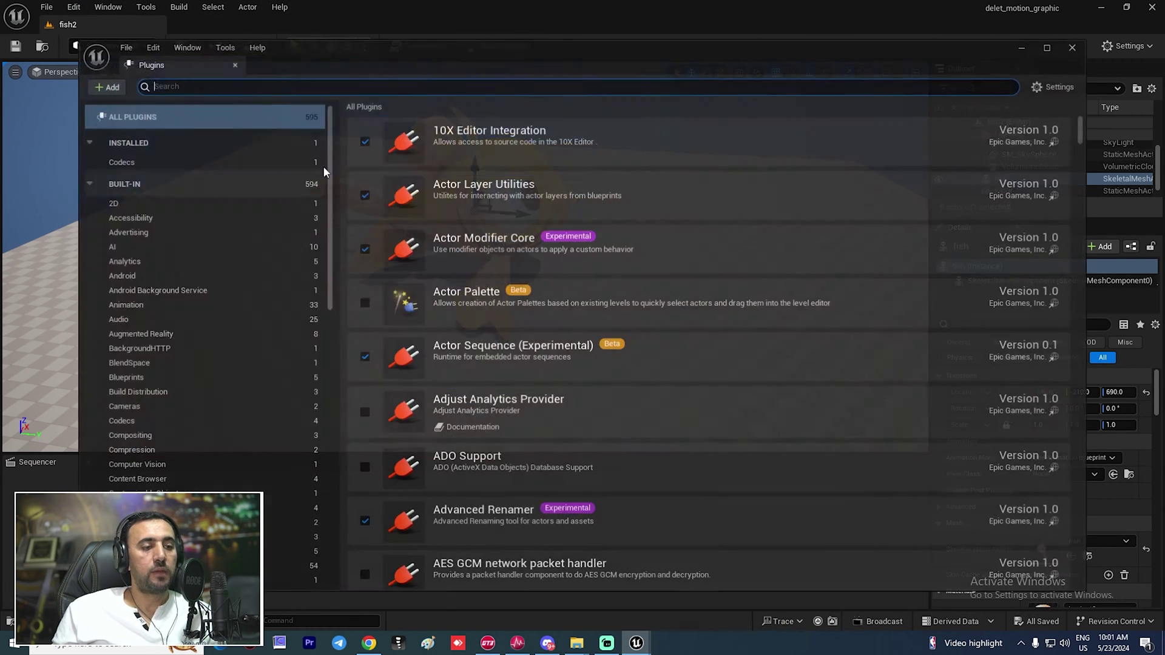
text(motion)
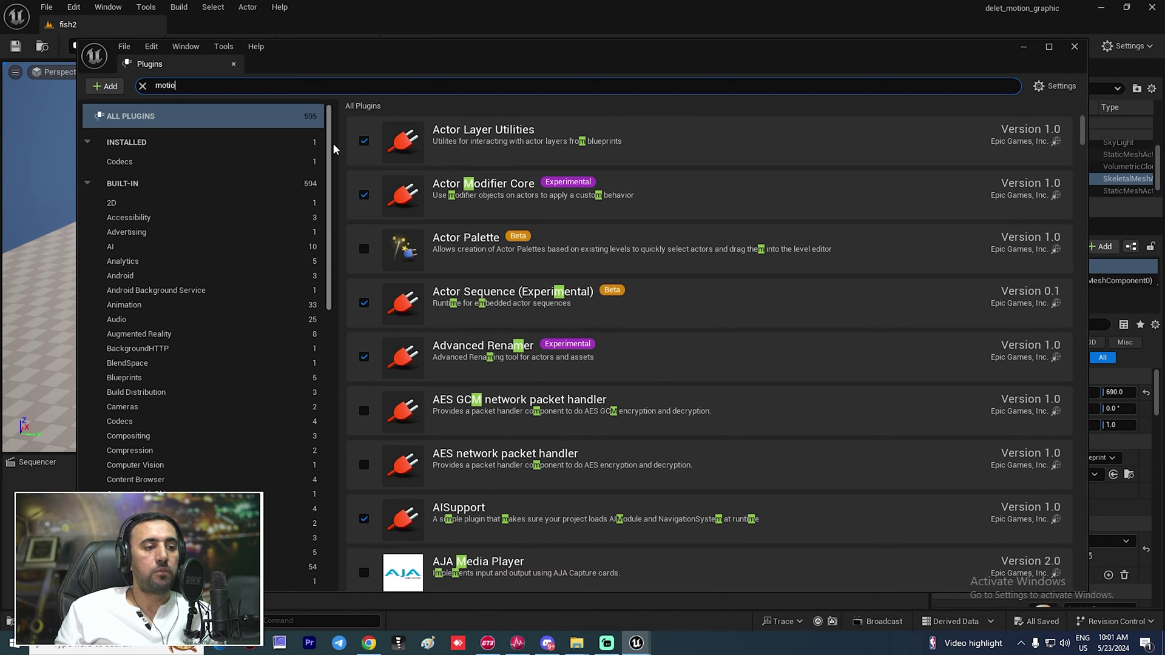
text( design)
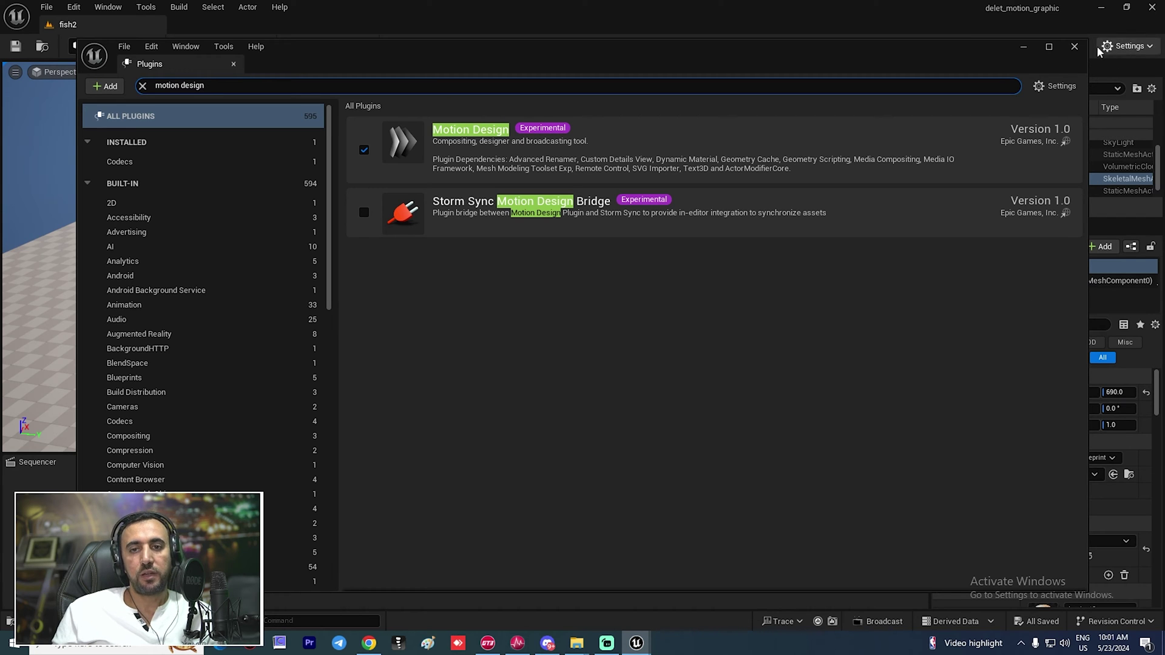
click(1075, 48)
- Switch the editor to Selection mode and back to Motion Design mode
click(557, 250)
scroll(576, 267, up, 3)
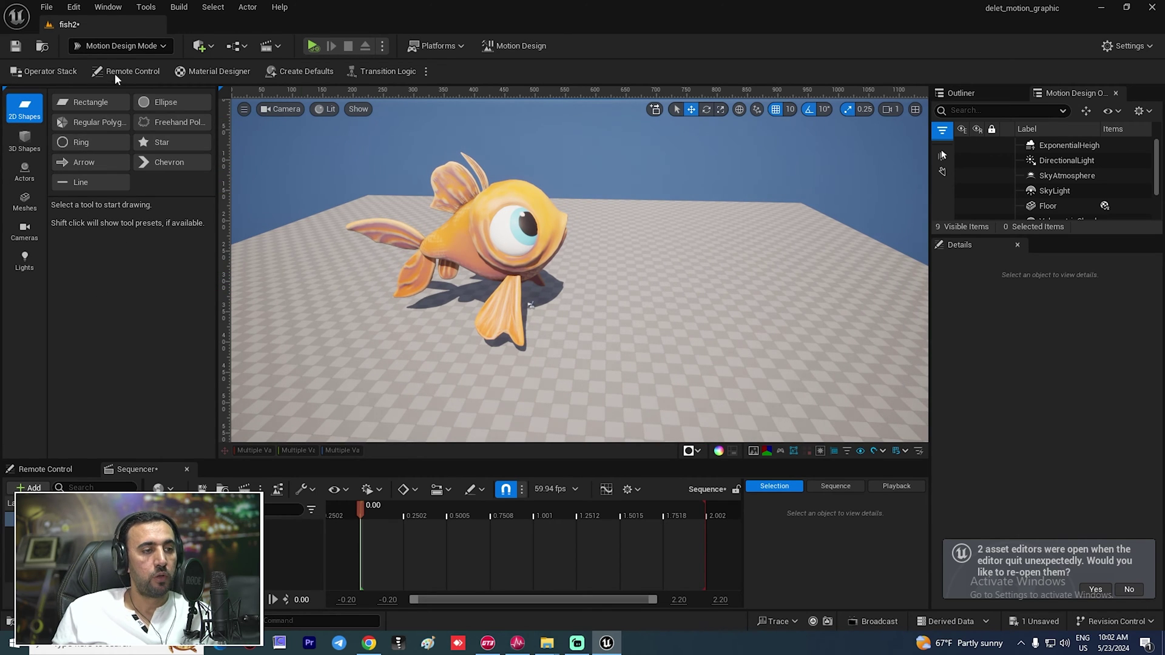
click(121, 45)
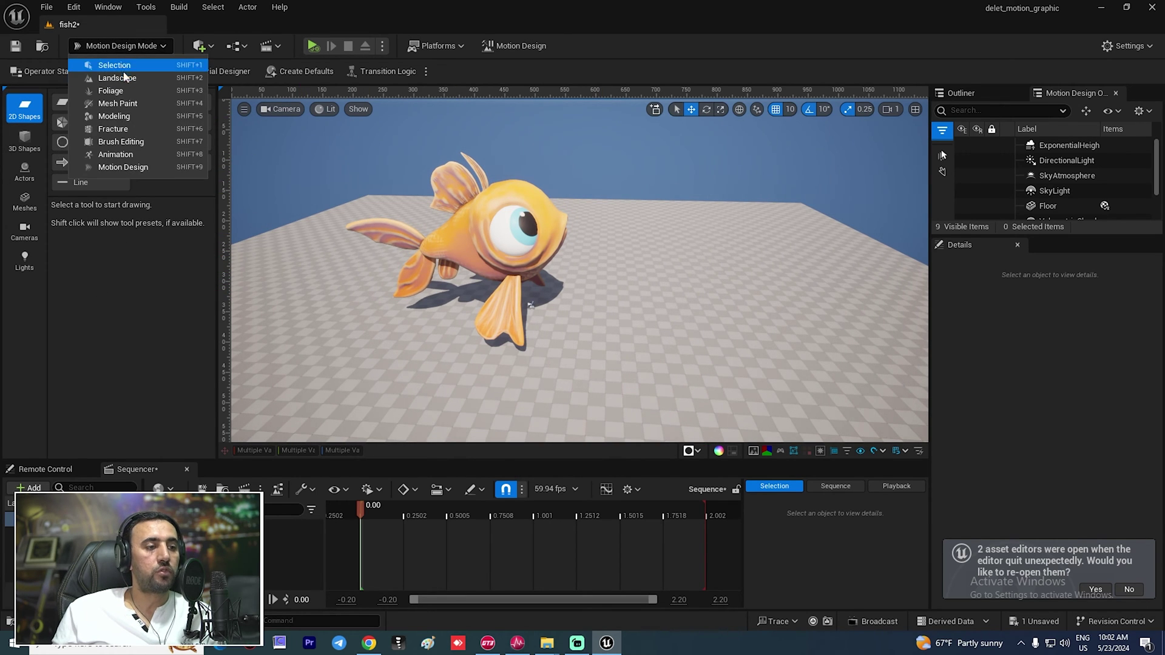
click(115, 65)
click(125, 47)
click(123, 167)
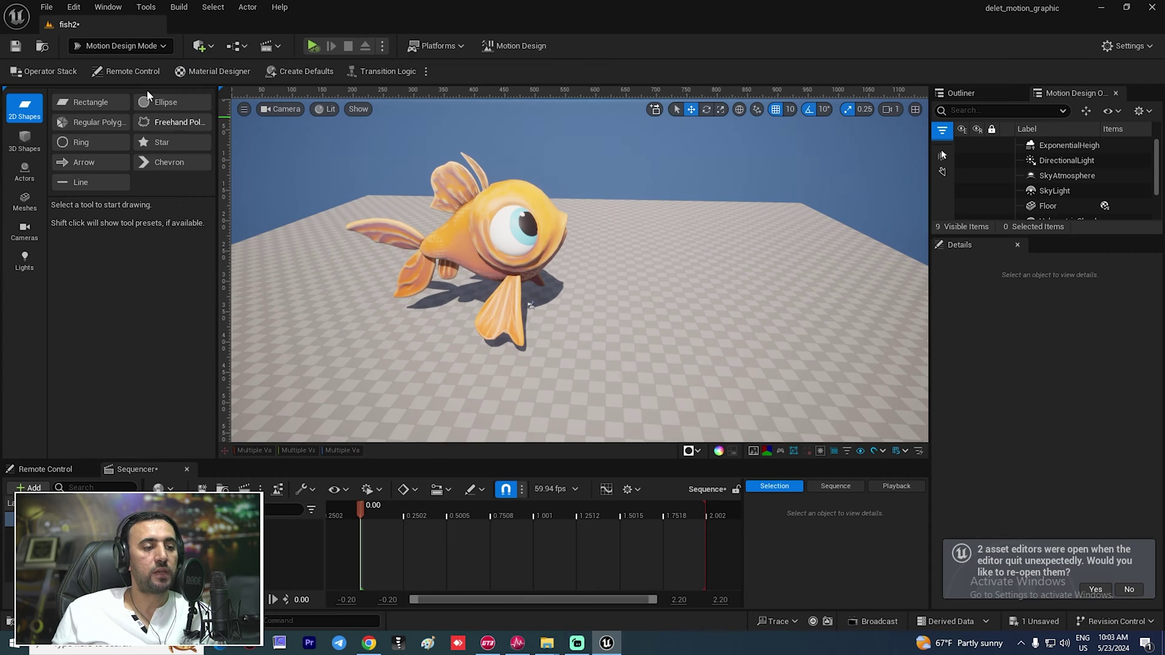
click(121, 45)
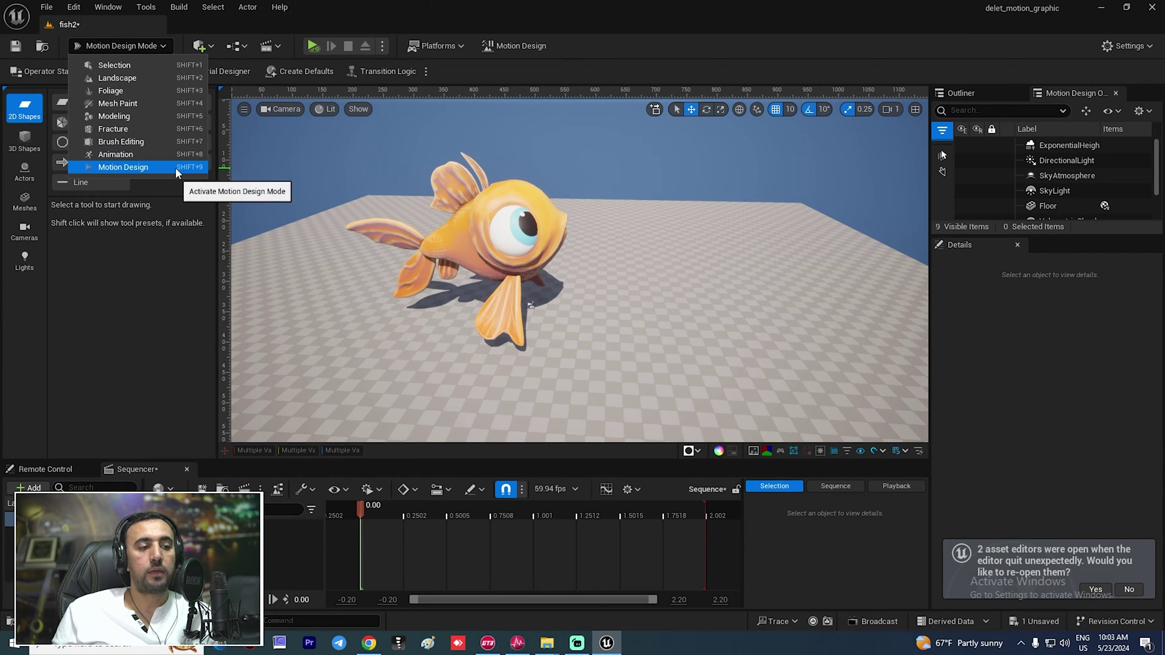
click(692, 187)
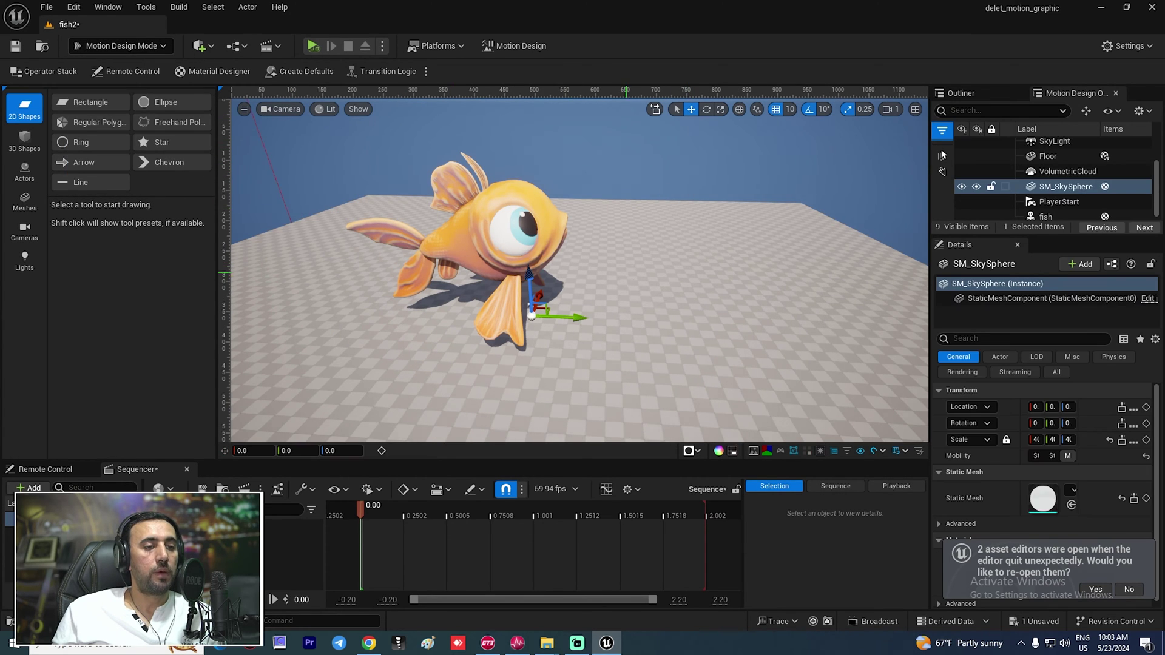
- Add a Cloner Actor to the level beside the fish
right_drag(692, 188, 636, 272)
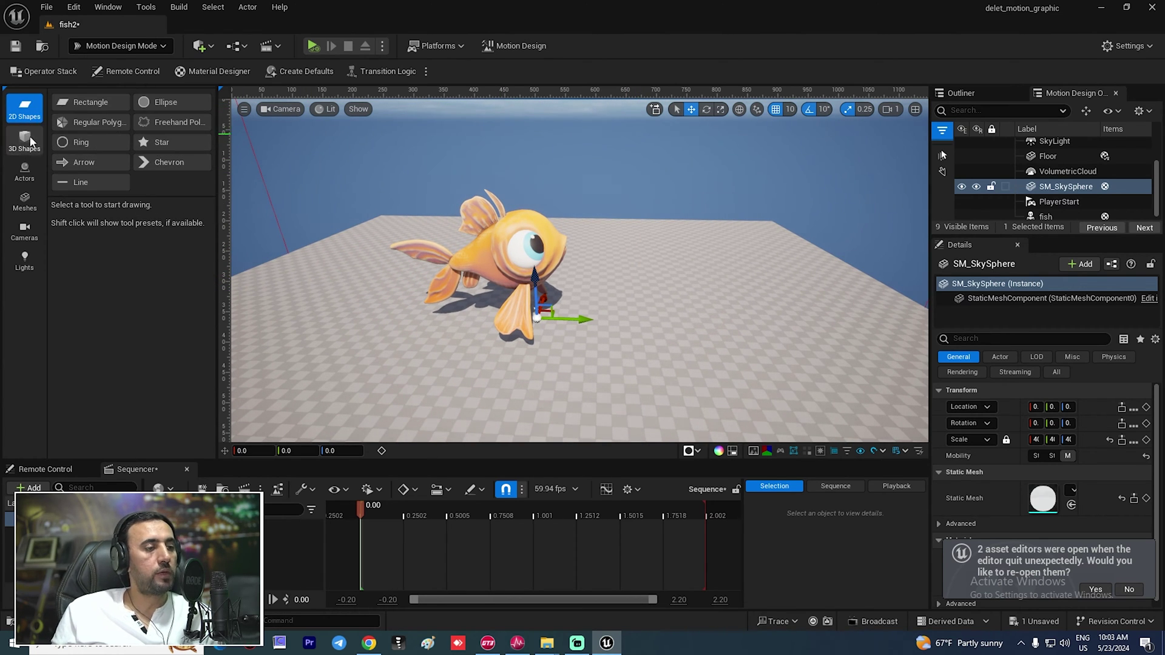
click(24, 172)
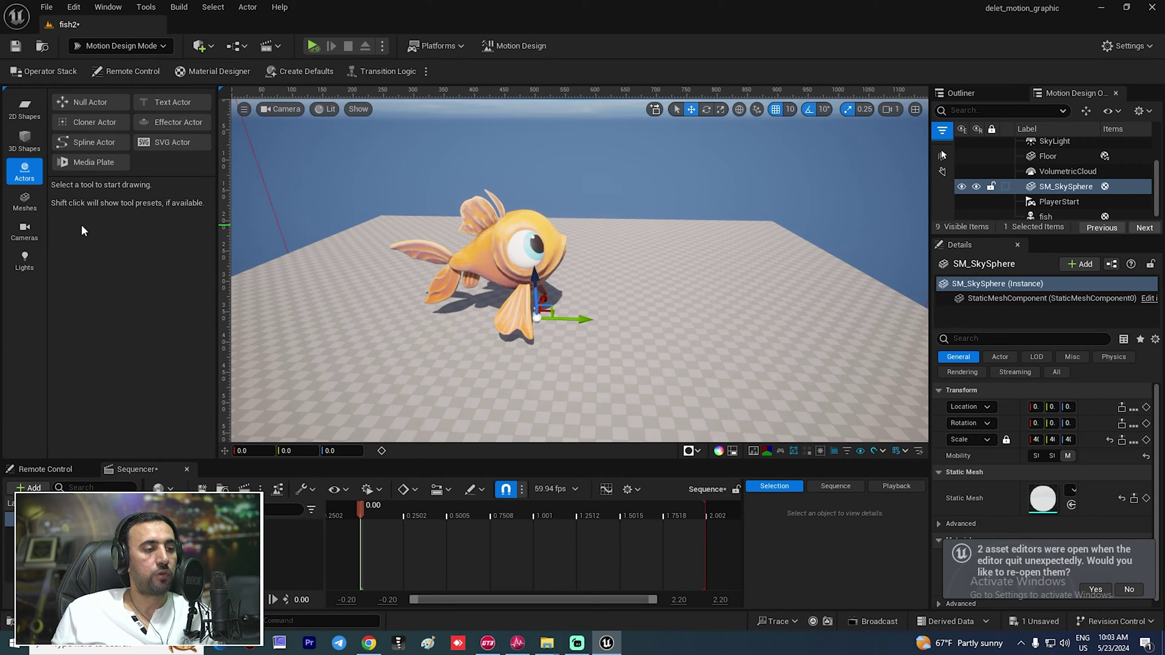
click(94, 123)
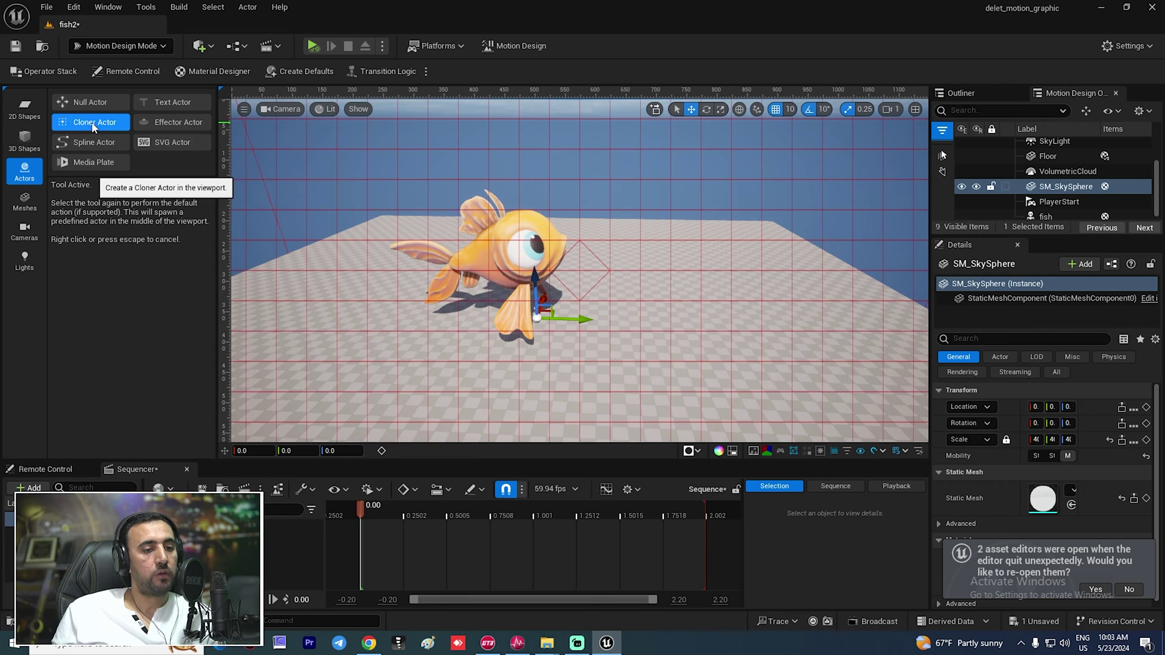
click(593, 265)
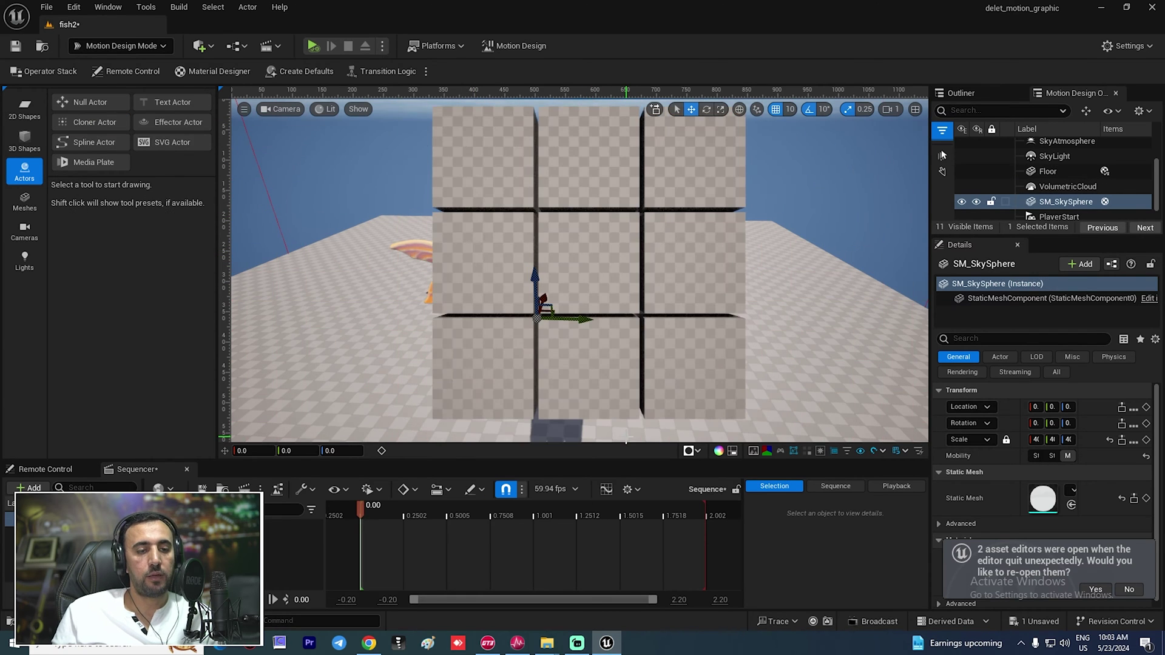
right_drag(684, 340, 736, 360)
key(s)
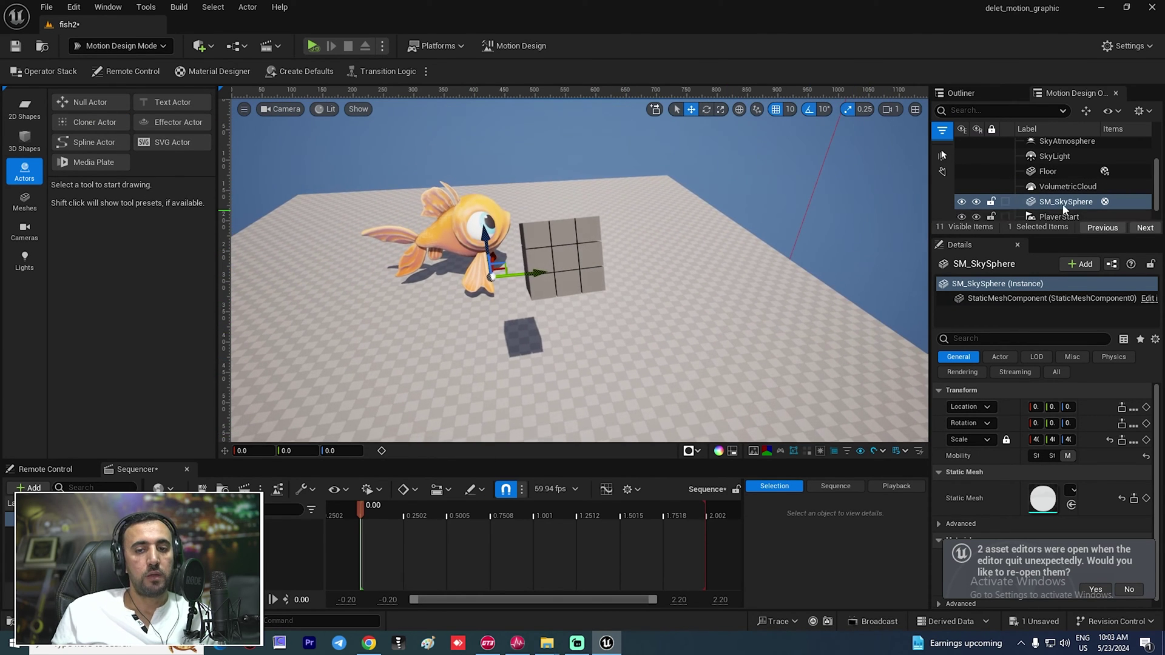
- Enlarge the Motion Design outliner and expand Cloner2 to reveal its child objects
drag(1067, 237, 1067, 408)
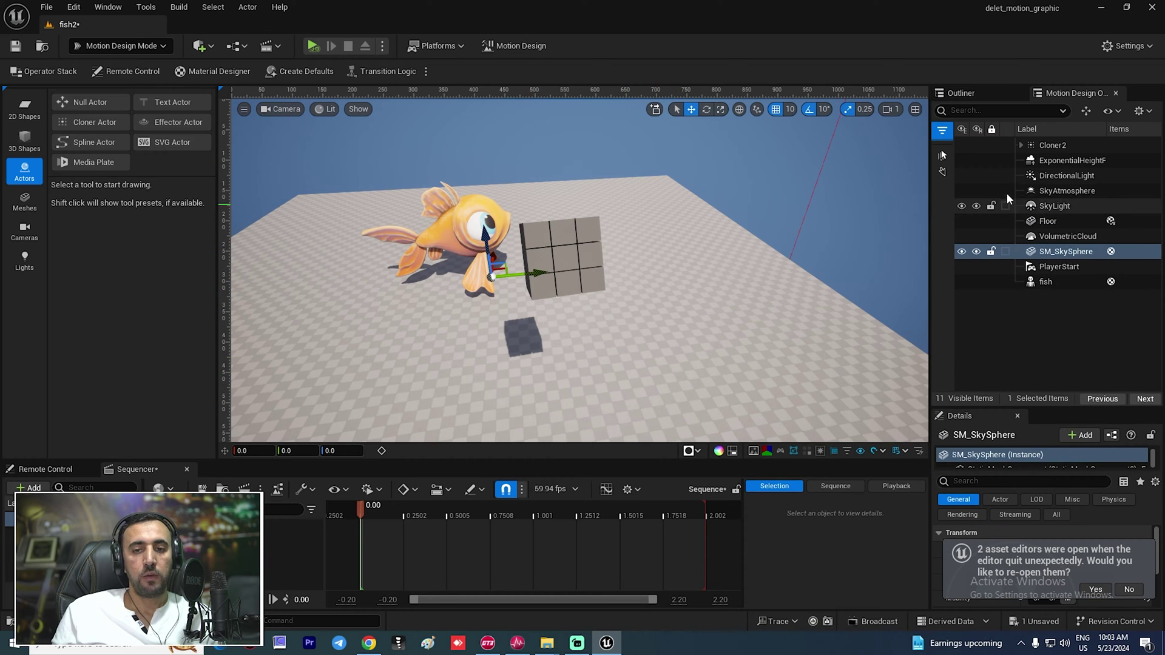
click(1022, 145)
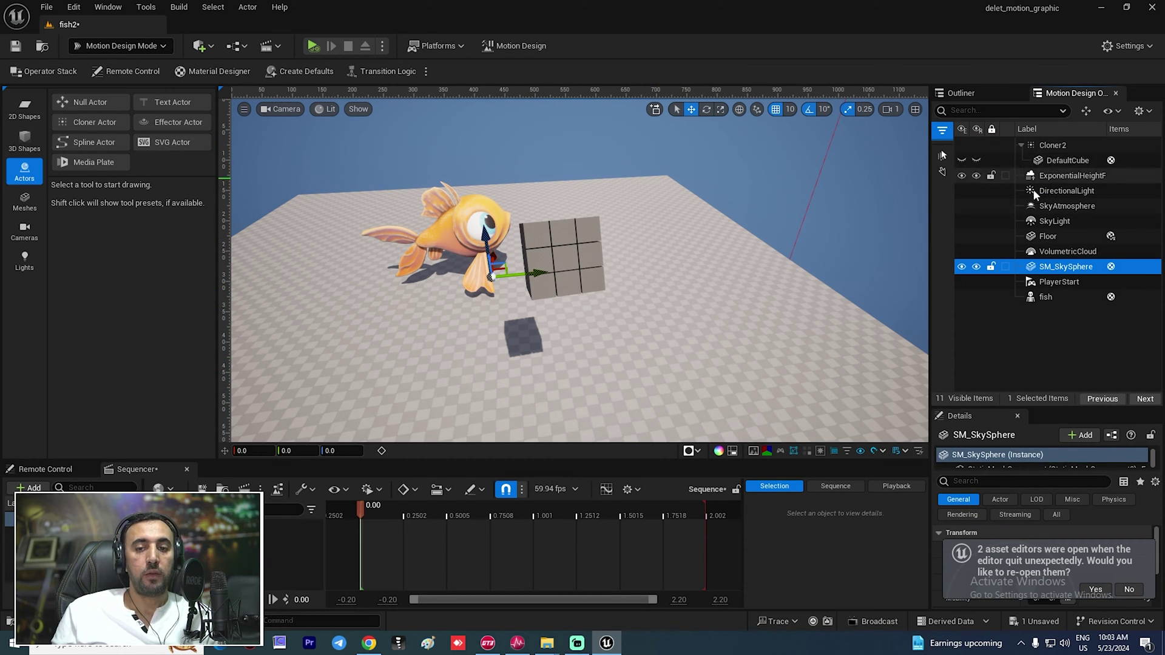
key(d)
right_drag(605, 273, 579, 282)
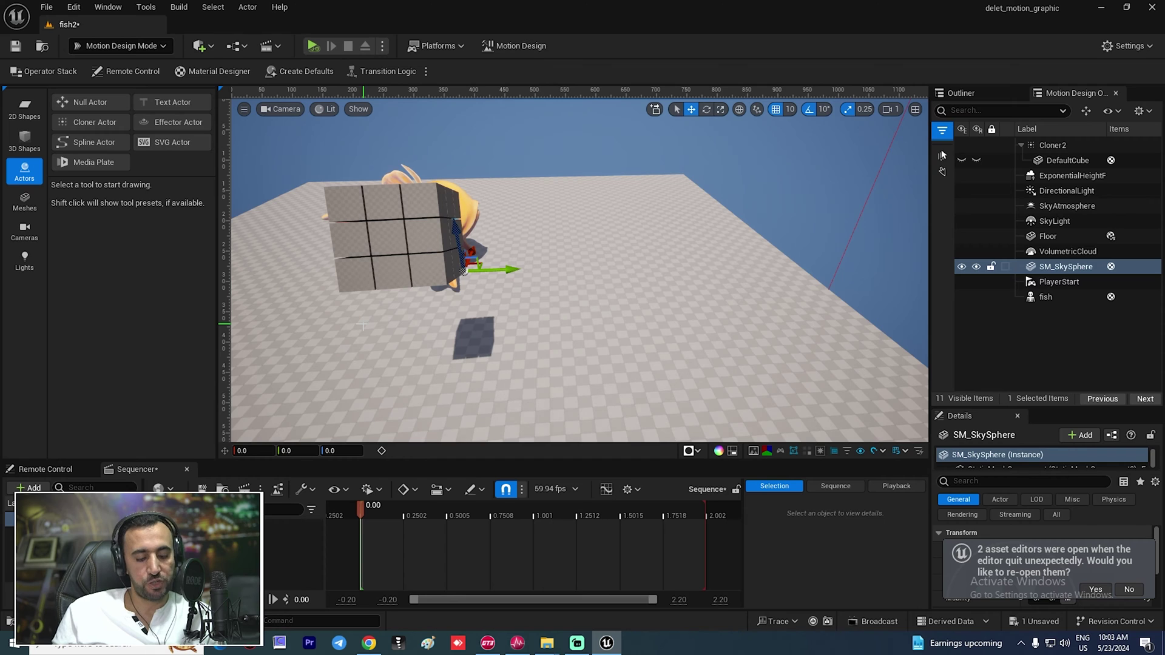
- Add a Cylinder shape to the level and parent it under Cloner2 so it is cloned with the cube
click(200, 45)
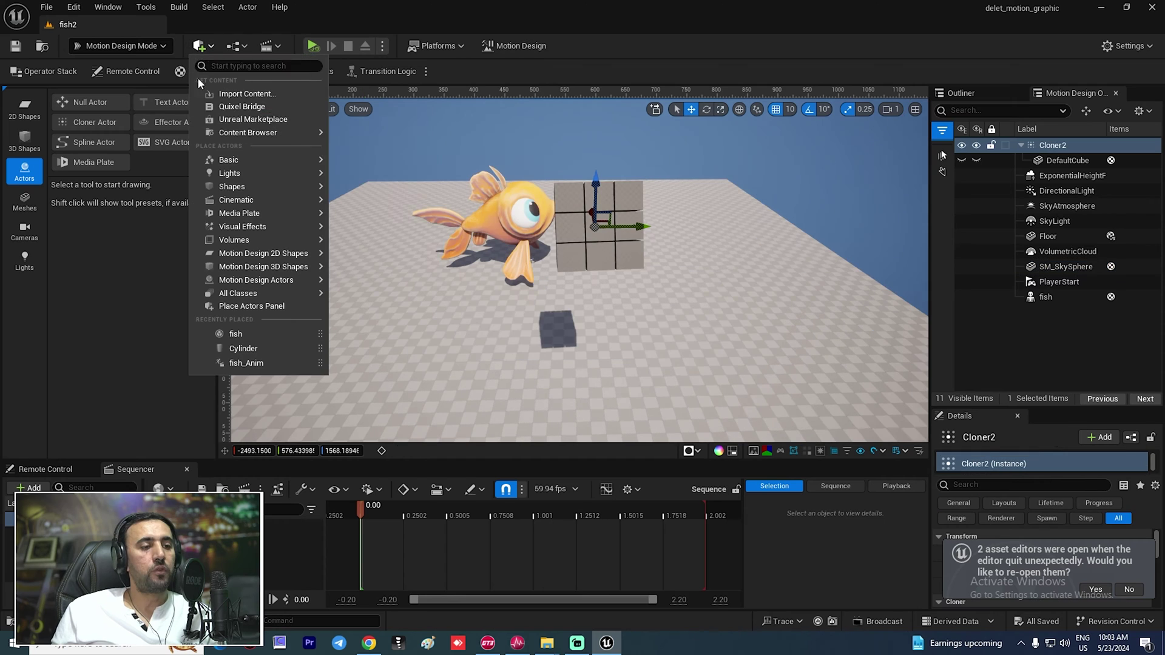
mouse_move(233, 175)
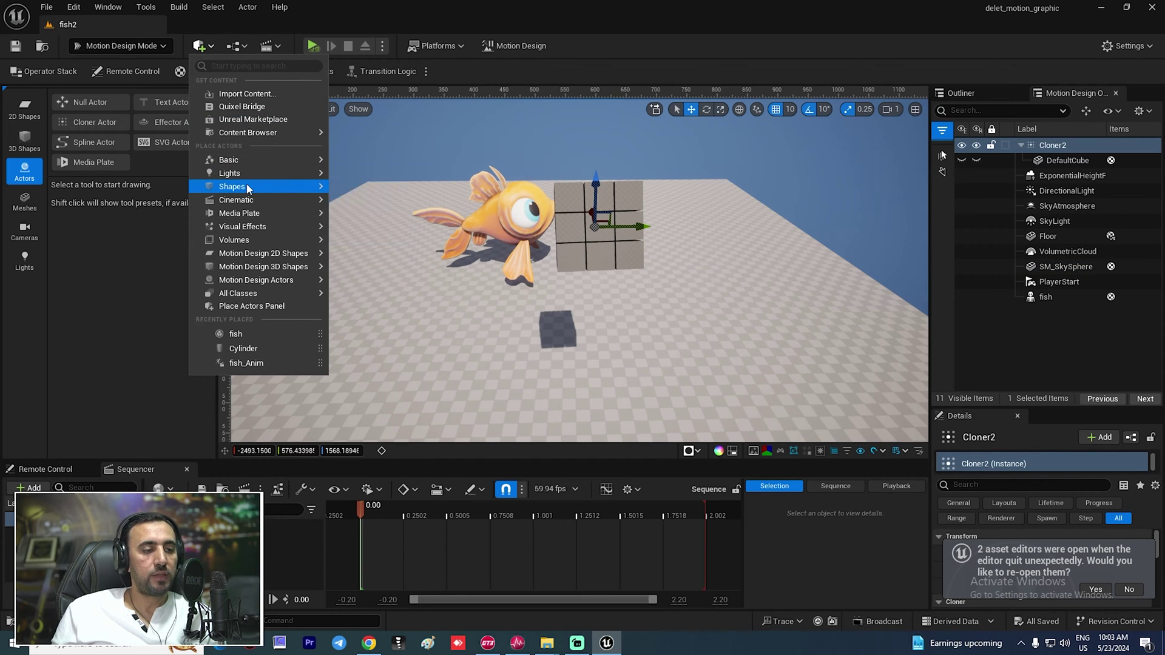
mouse_move(289, 186)
click(380, 221)
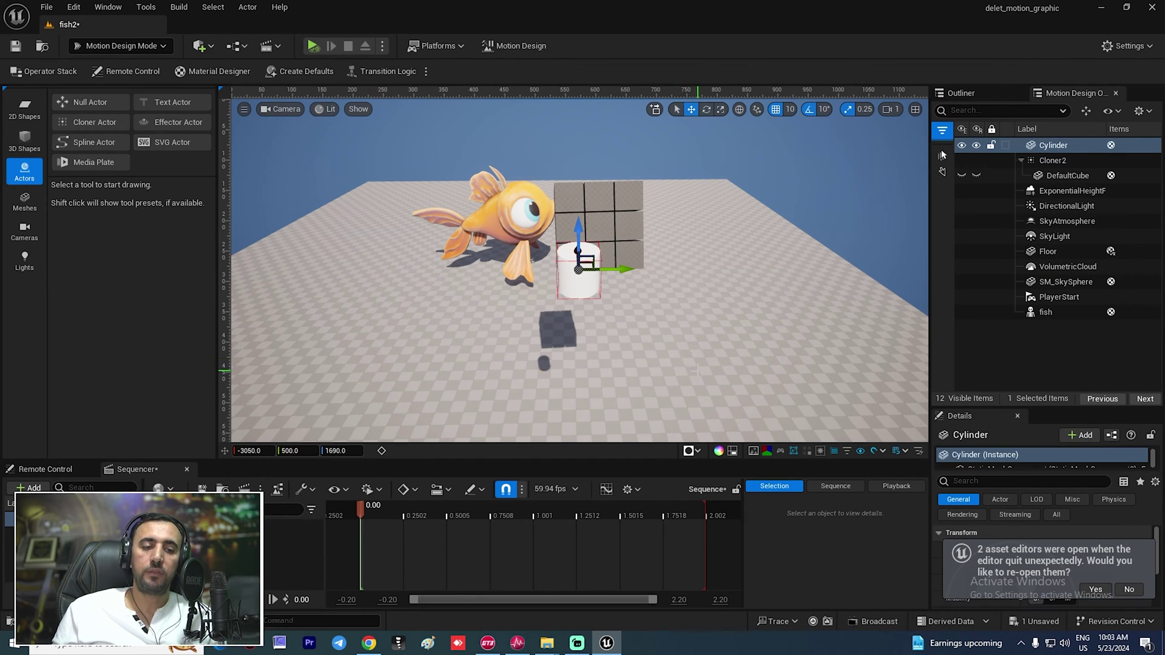
drag(1059, 150, 1059, 161)
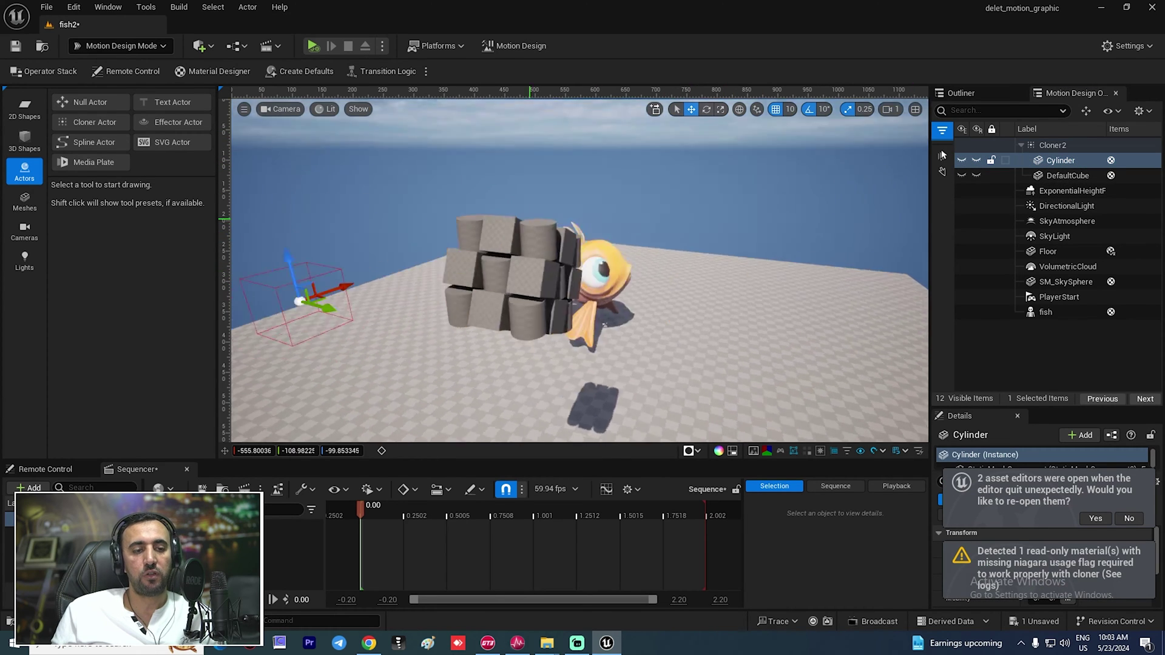
mouse_move(580, 237)
right_down()
mouse_move(491, 297)
mouse_move(488, 149)
right_up()
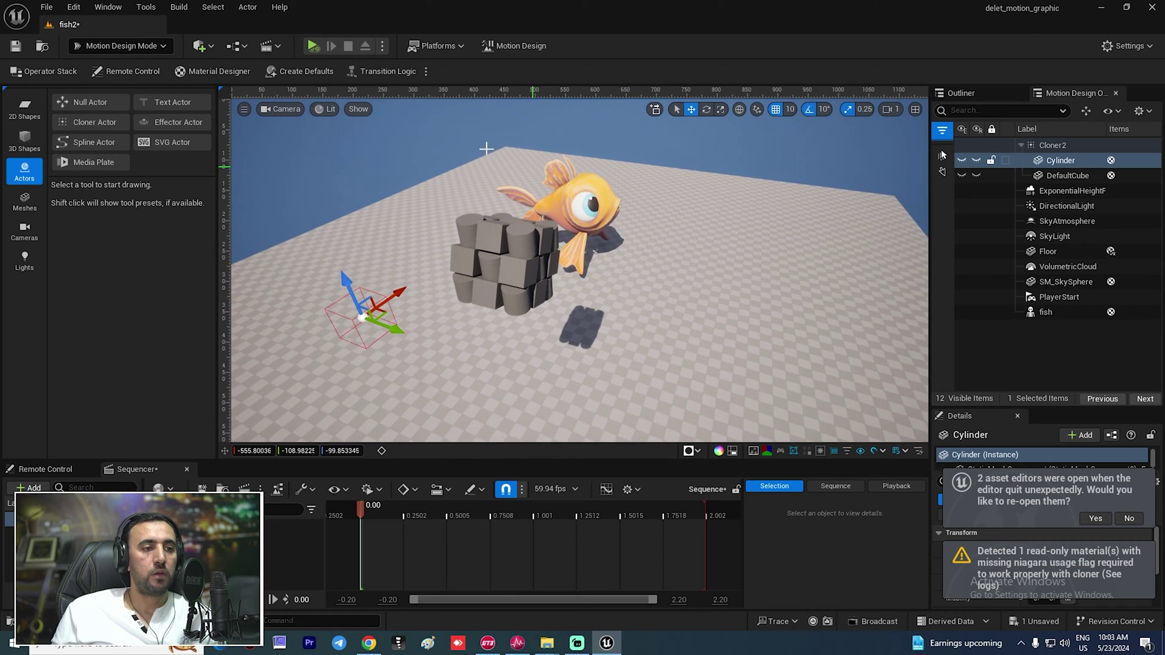
- Add a Cone shape to the level and parent it under Cloner2 as a further cloned mesh
click(202, 49)
mouse_move(291, 186)
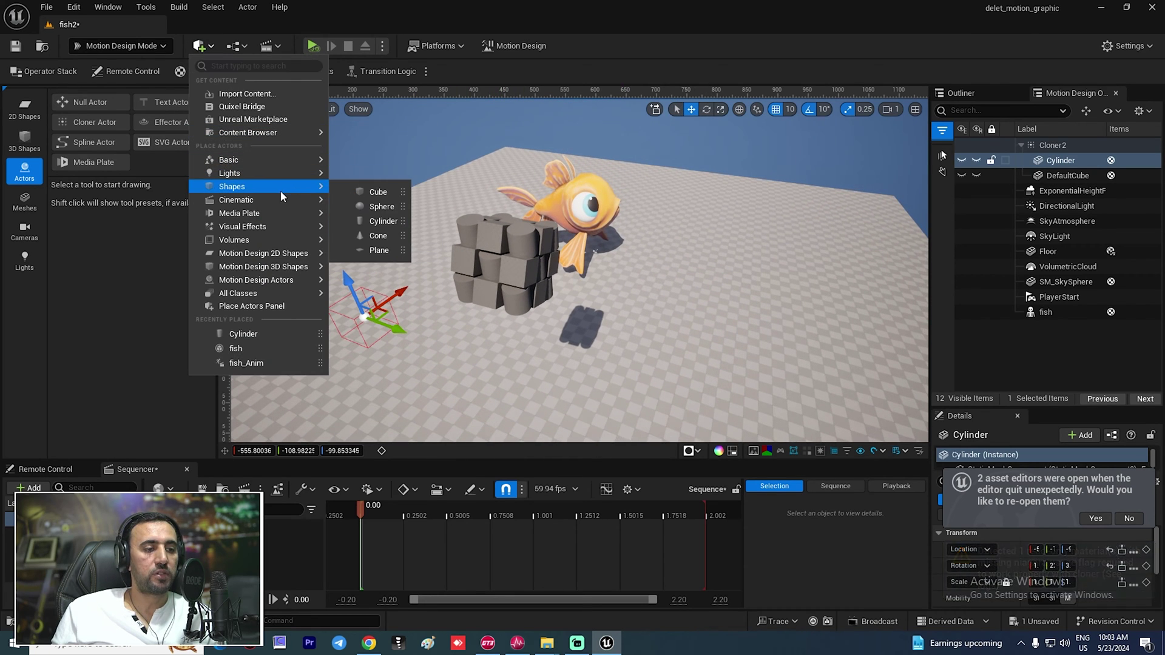
click(377, 235)
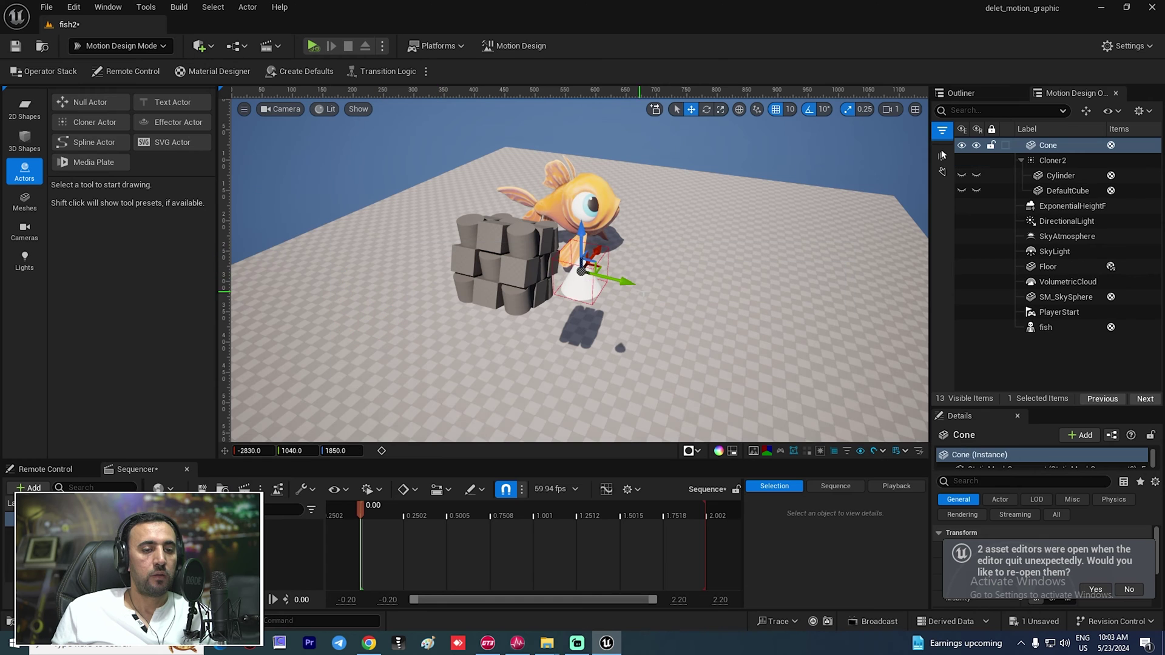
drag(1058, 145, 1059, 160)
right_drag(667, 261, 589, 240)
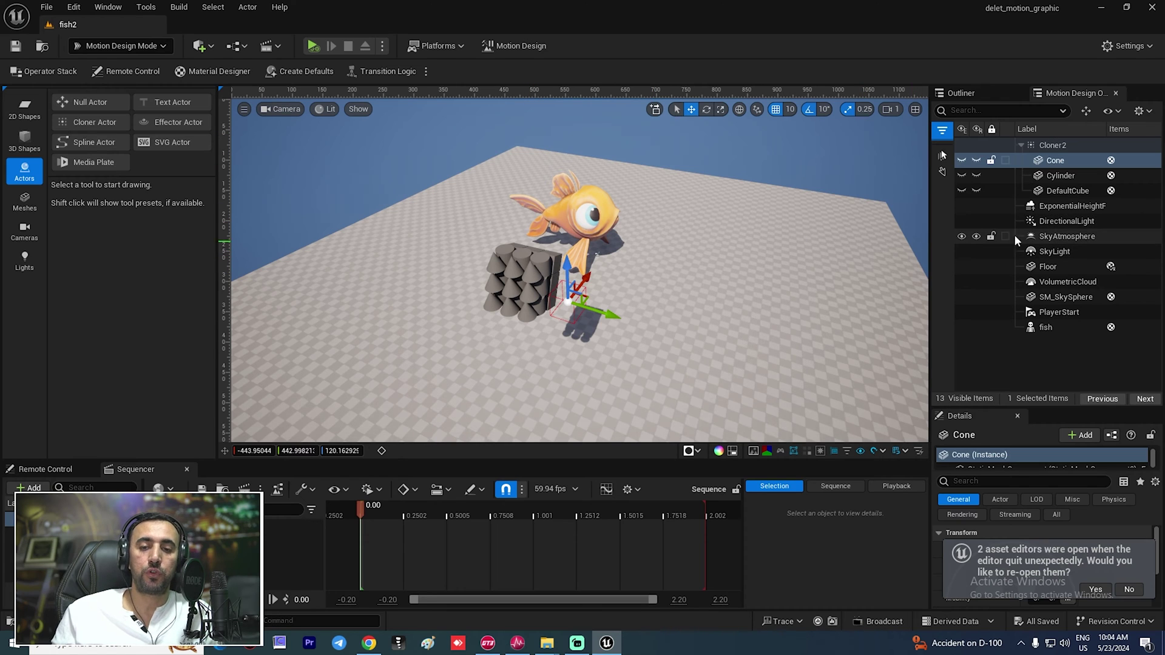
- Delete the Cone and the Cylinder from Cloner2, keeping only DefaultCube
click(1058, 174)
click(1055, 160)
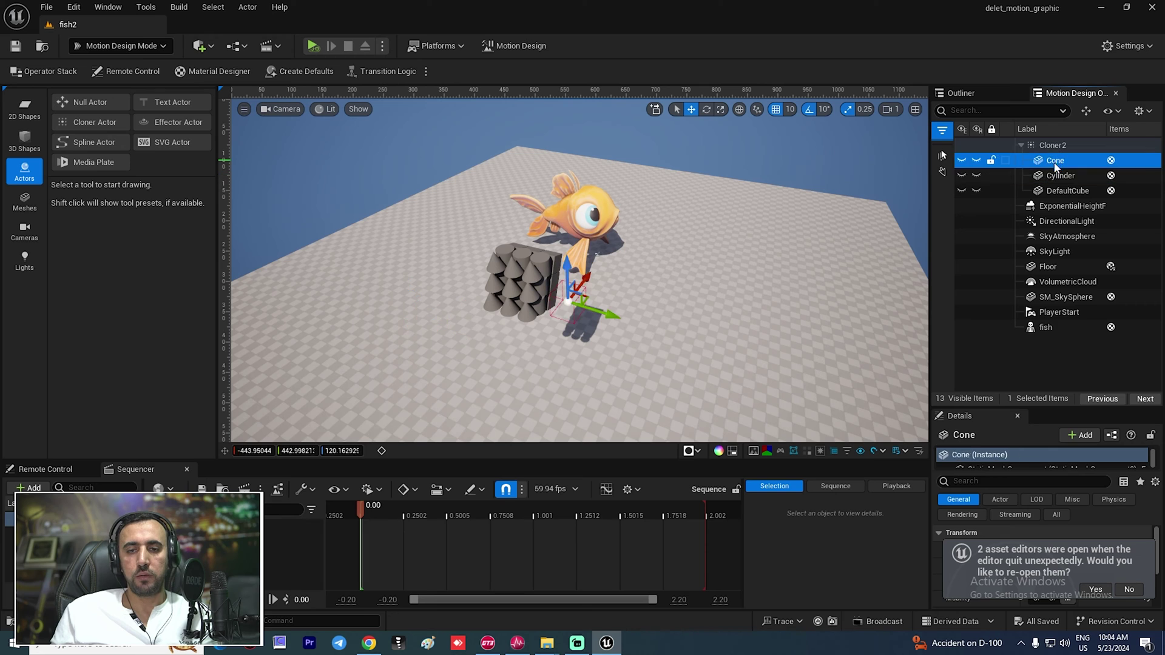
key(Delete)
click(1055, 160)
key(Delete)
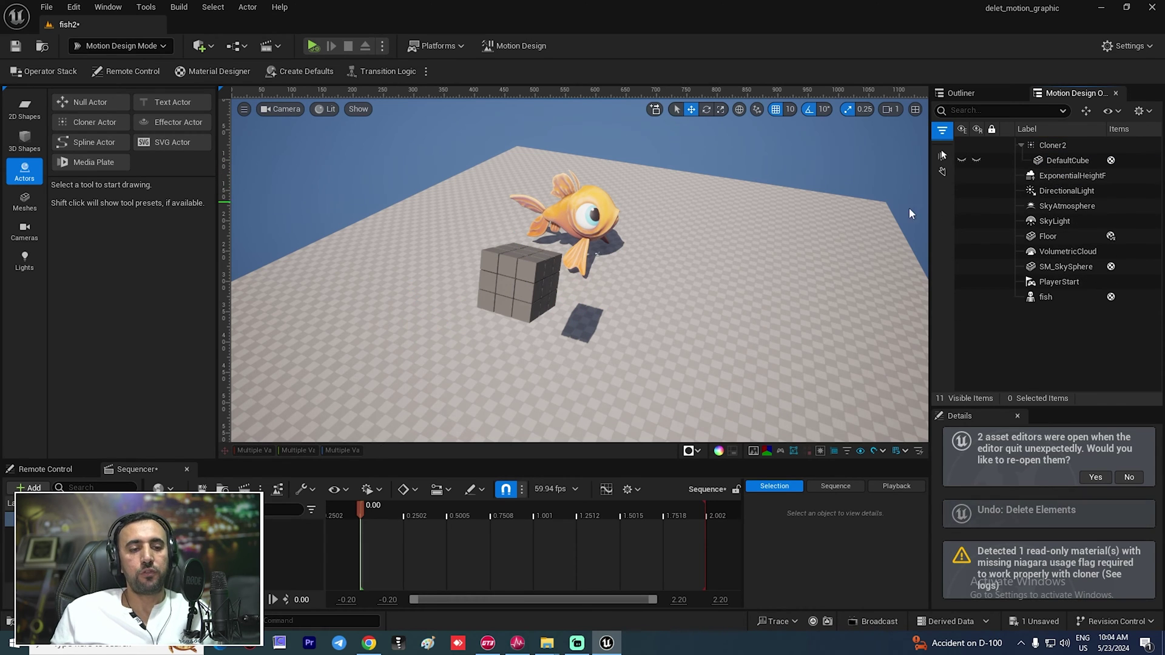
- Parent the fish actor under Cloner2 so the fish is cloned
click(1046, 296)
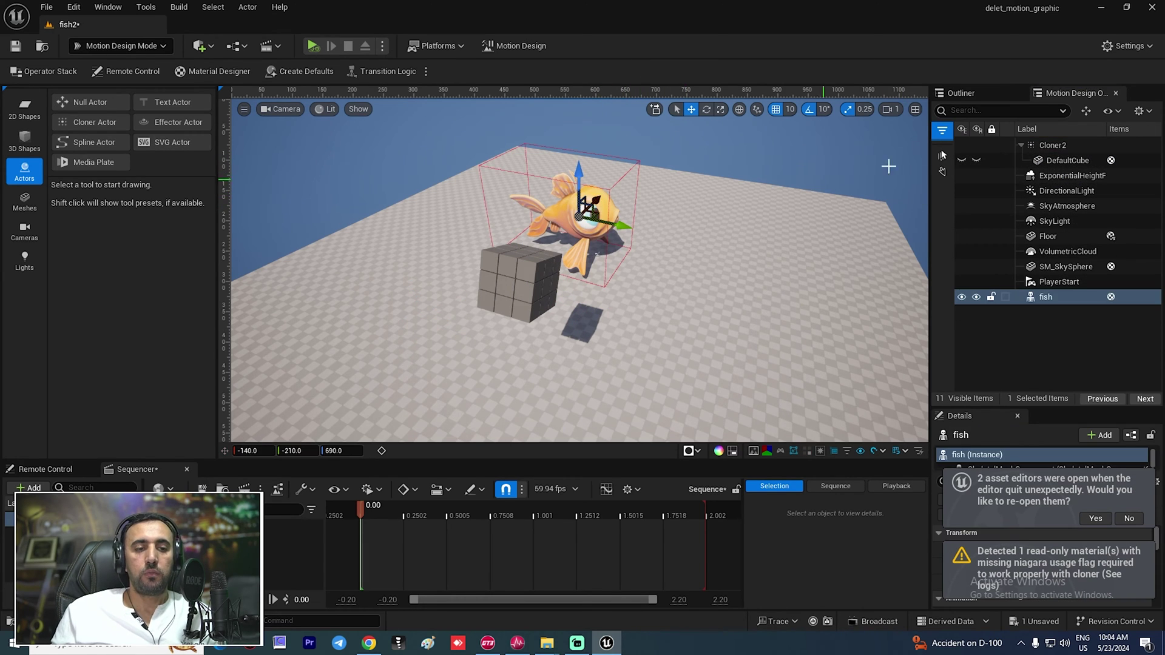
drag(1054, 297, 1055, 146)
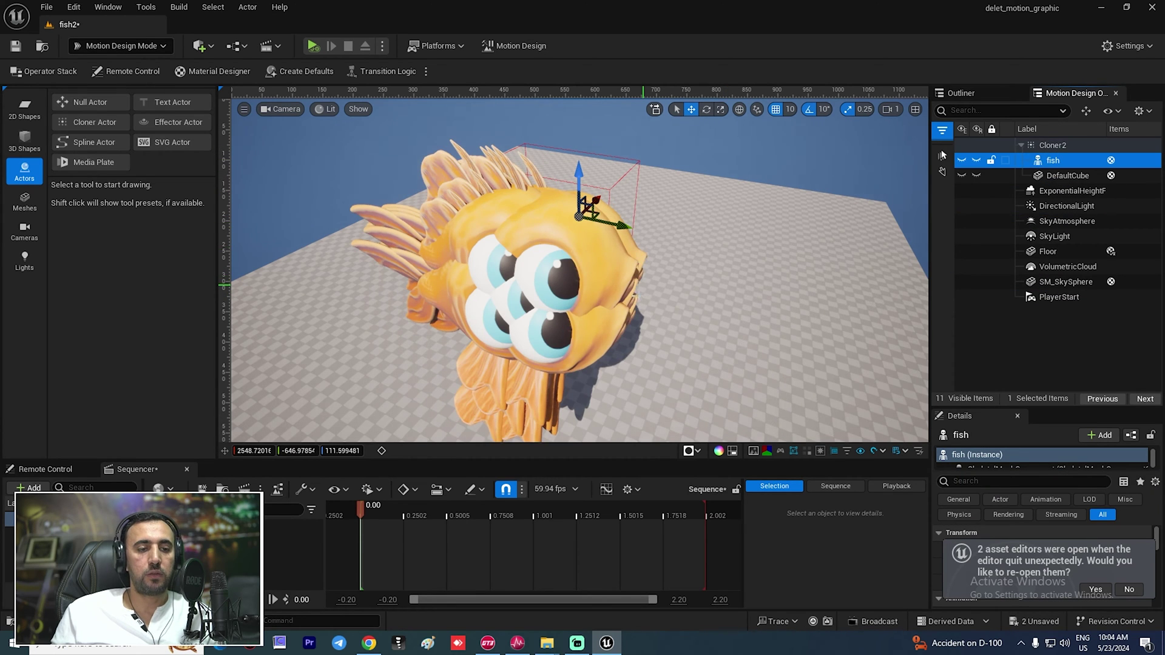
alt+drag(610, 347, 787, 351)
scroll(859, 364, down, 4)
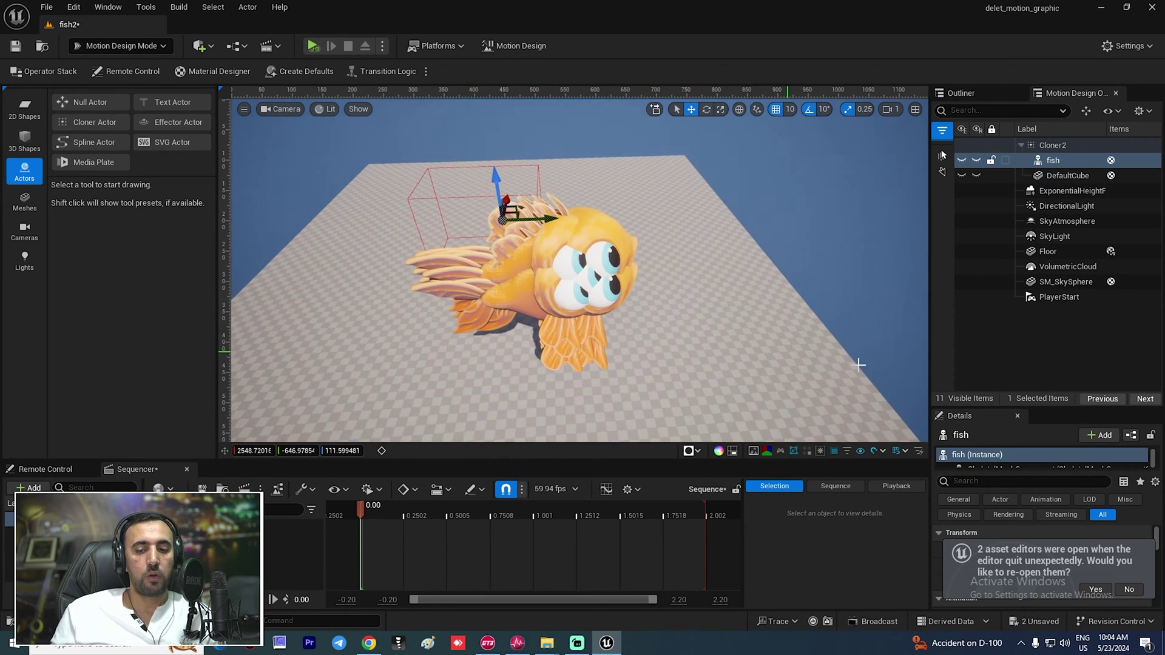
- Enlarge the Details panel and set the fish's scale to 0.3 on all axes
drag(1027, 407, 1027, 229)
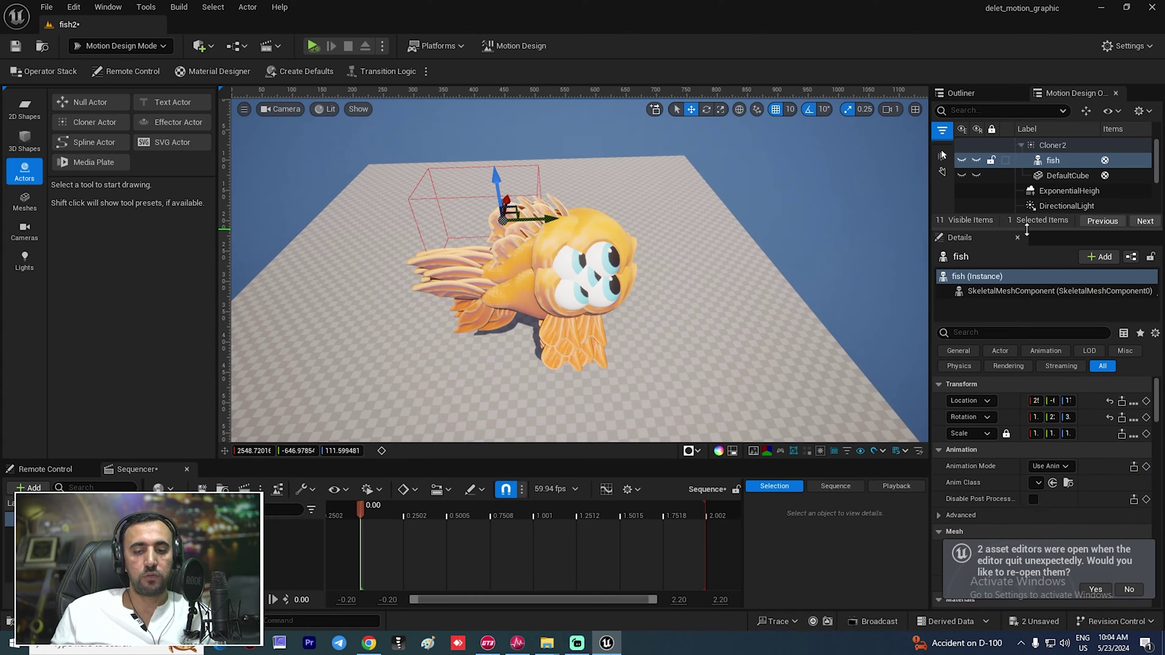
click(930, 407)
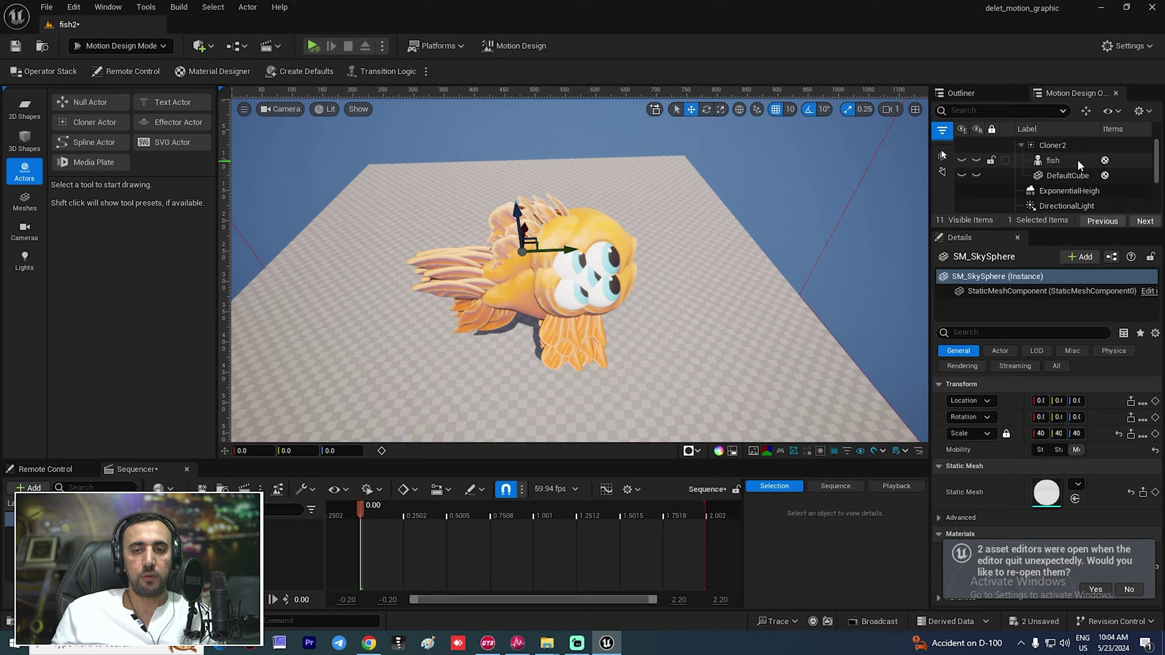
click(1054, 162)
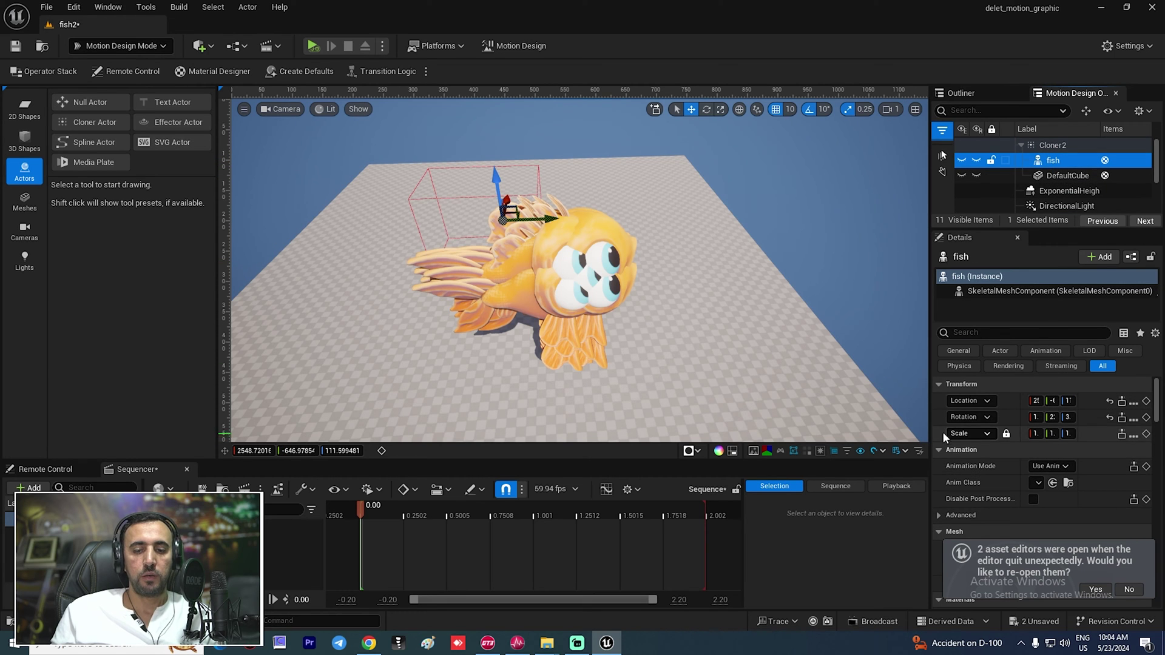
drag(931, 428, 835, 428)
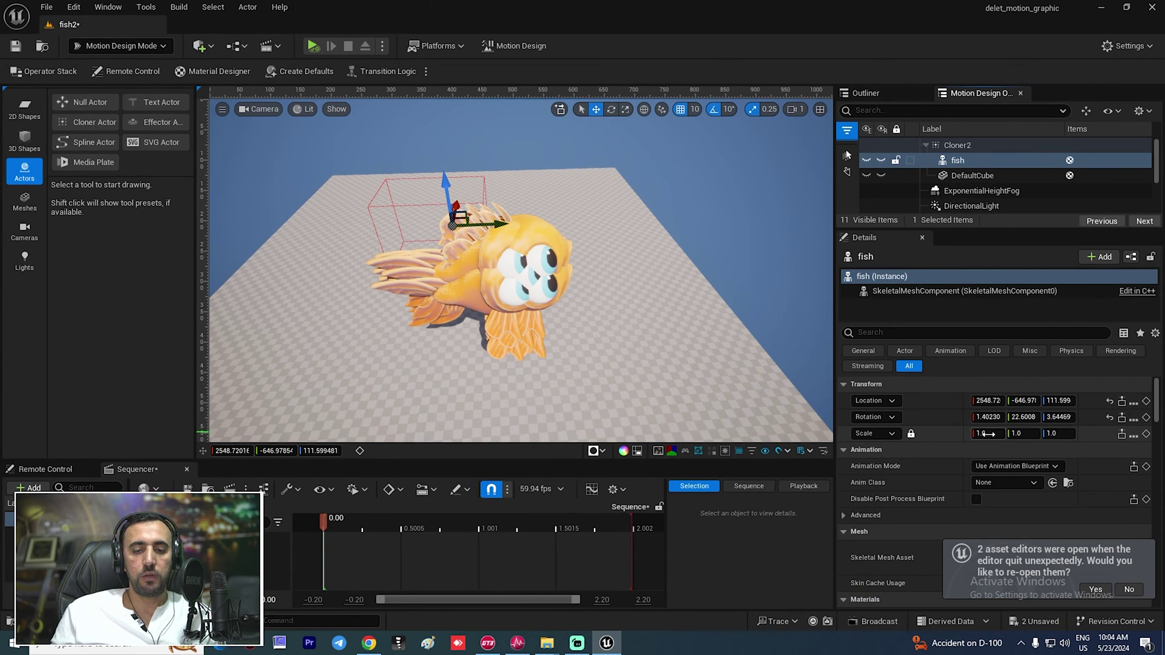
click(987, 433)
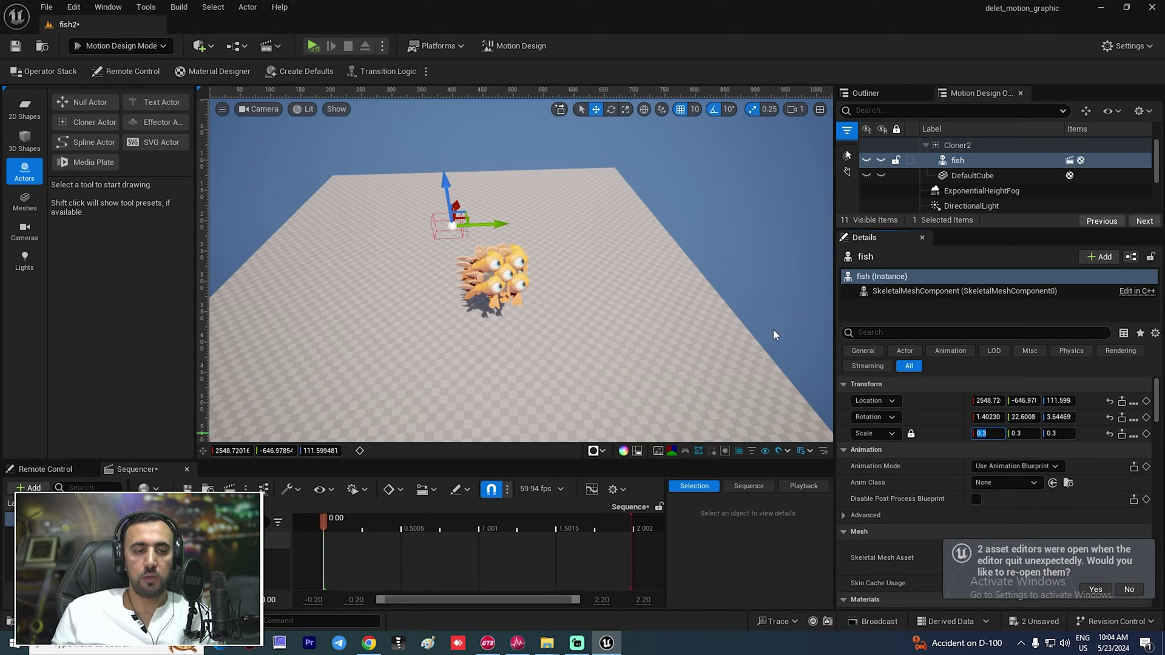
right_drag(596, 308, 434, 238)
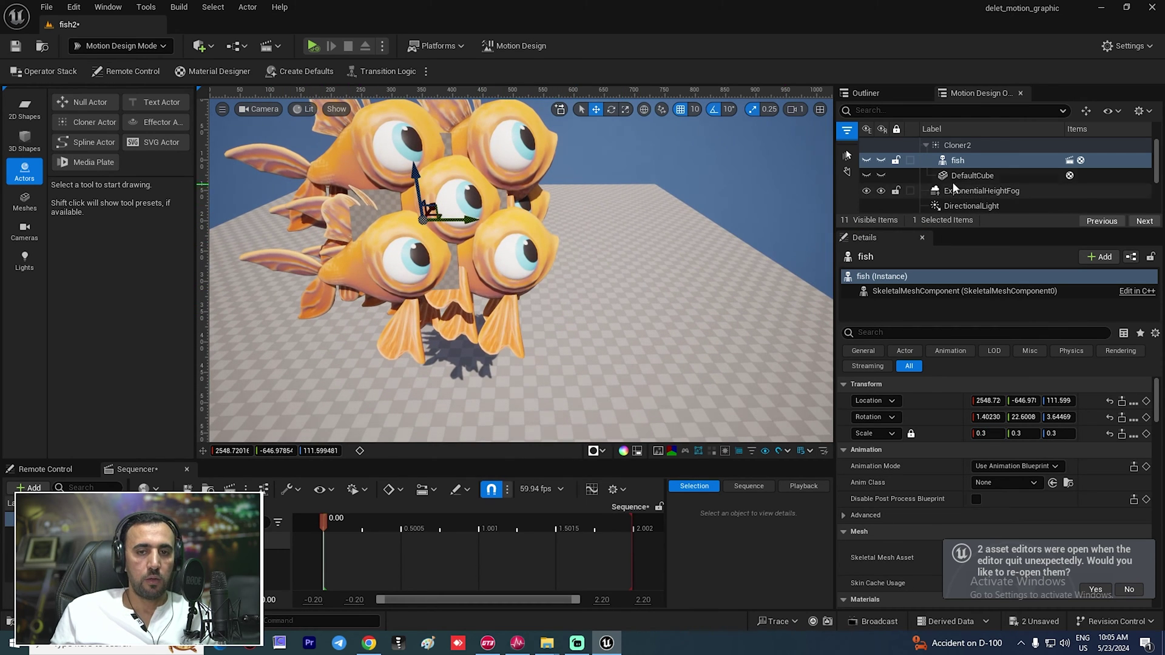
- Delete DefaultCube from Cloner2 so that only the fish is cloned
click(972, 176)
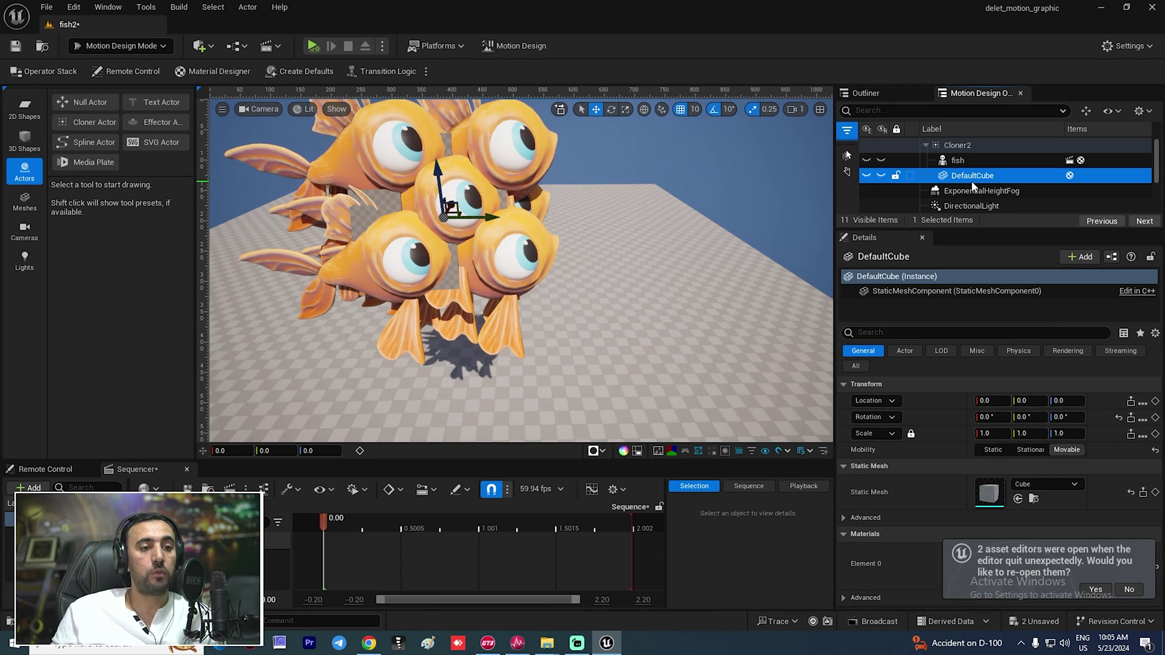
key(Delete)
click(622, 362)
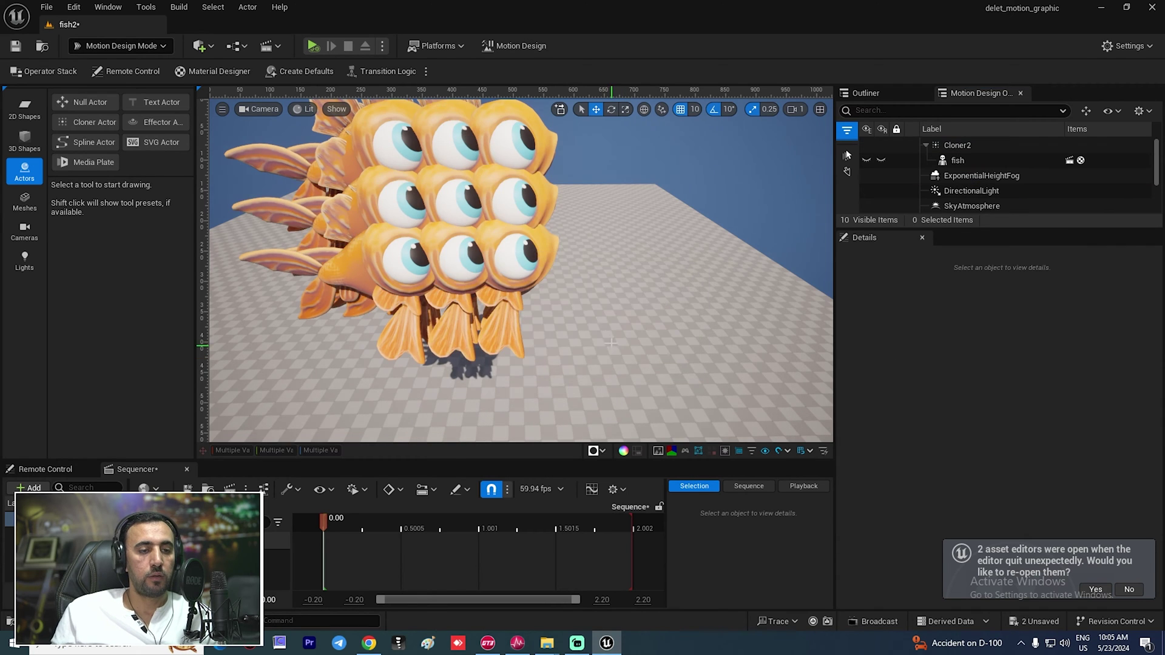
scroll(590, 318, down, 10)
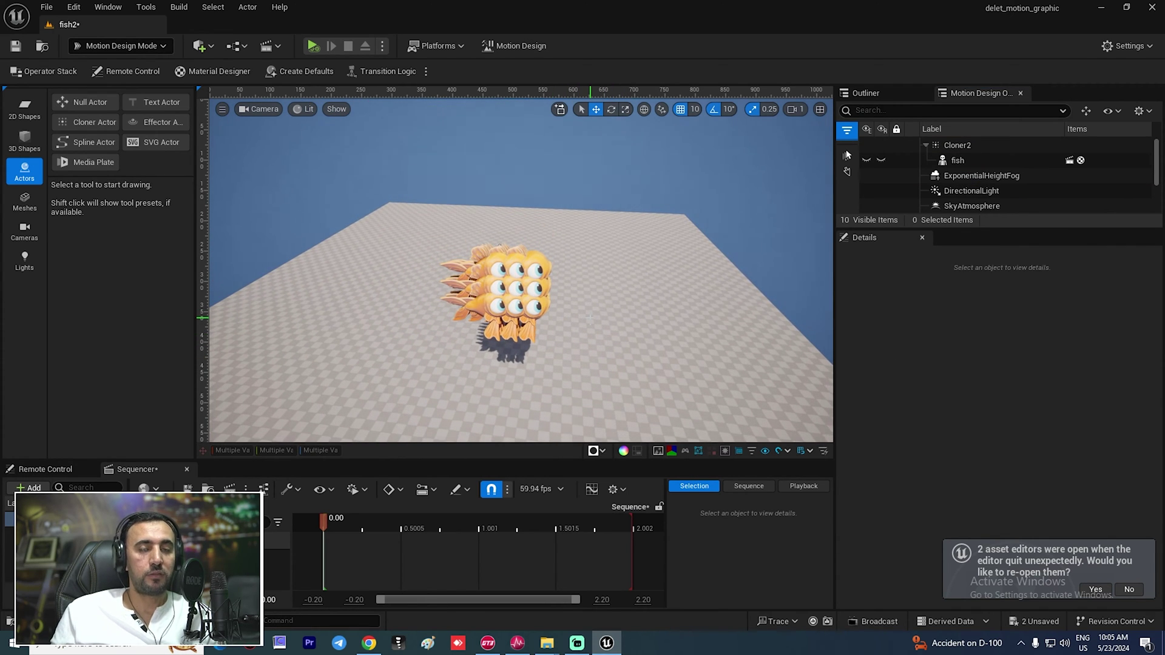
mouse_move(589, 339)
right_down()
mouse_move(554, 291)
mouse_move(611, 304)
mouse_move(512, 276)
mouse_move(212, 293)
mouse_move(539, 293)
right_up()
key(w)
key(s)
key(s)
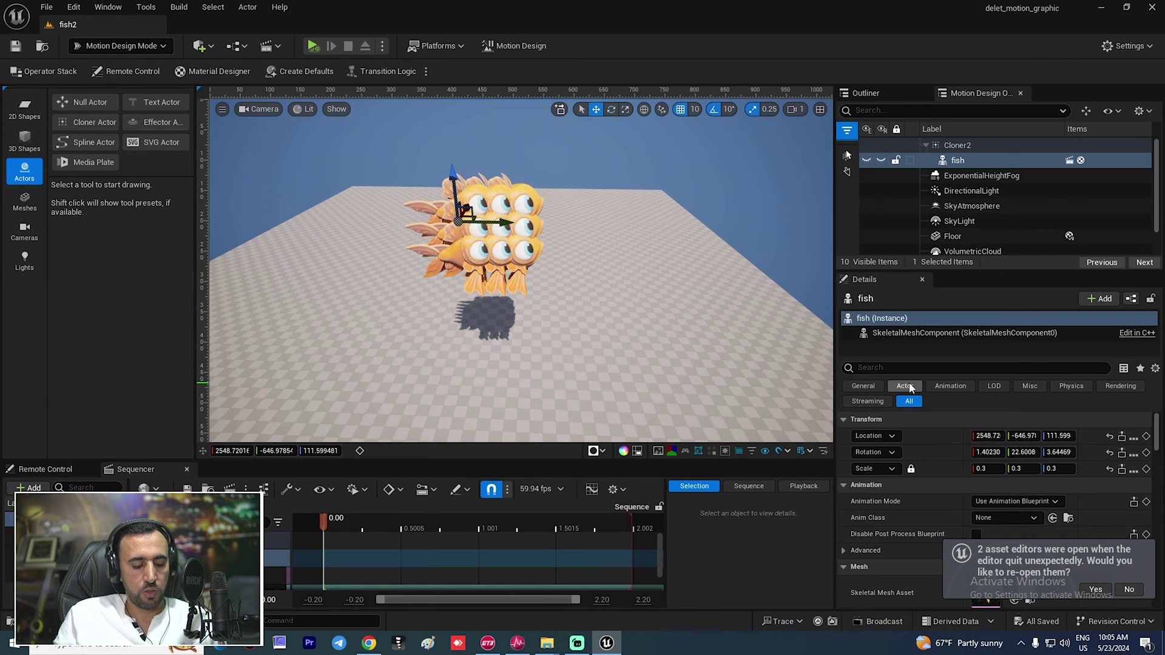
- Set the editor's application scale to 0.8 in the Widget Reflector, close it, and widen the viewport
key(ctrl+shift+w)
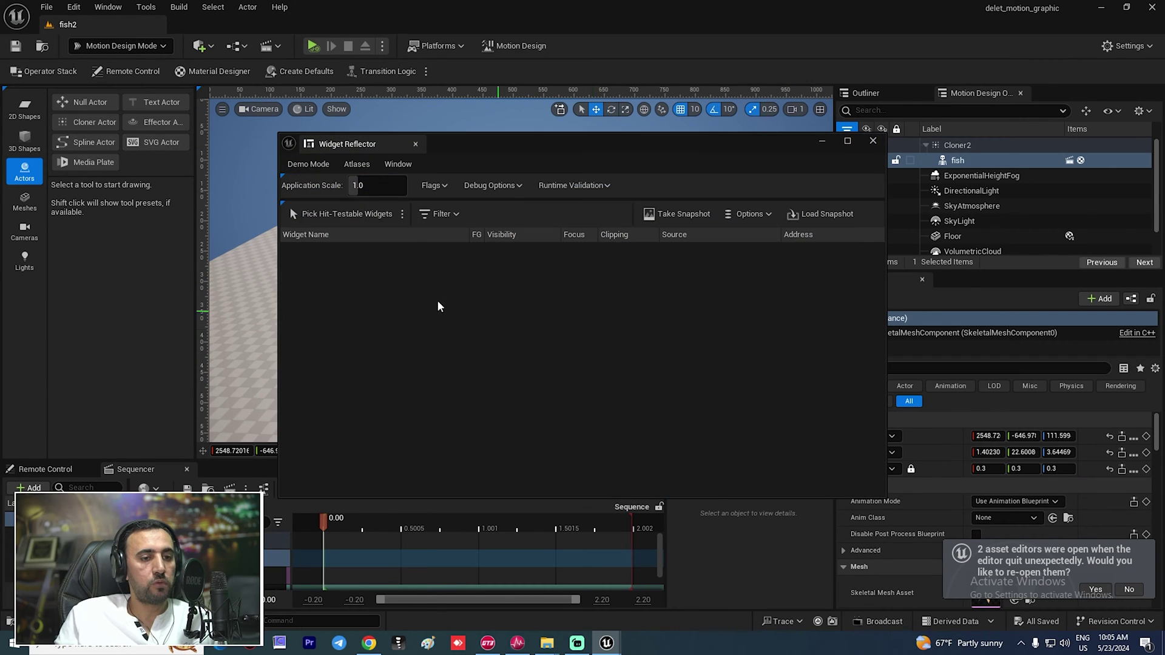
click(377, 186)
text(0.8)
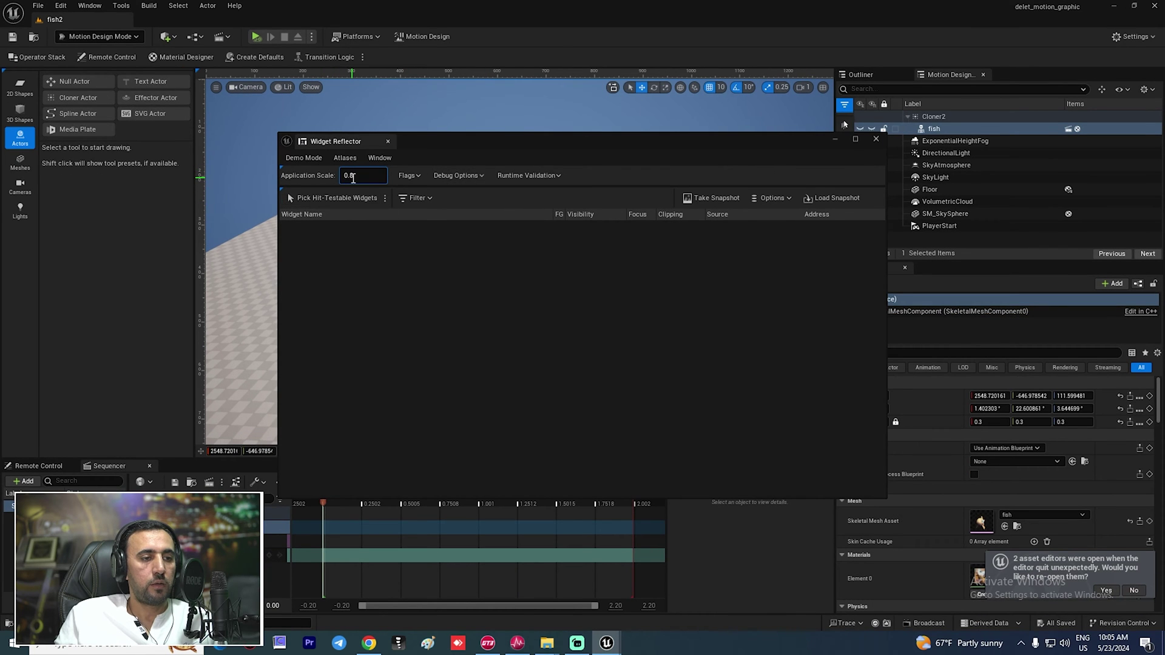
key(BackSpace)
text(7)
key(BackSpace)
text(8)
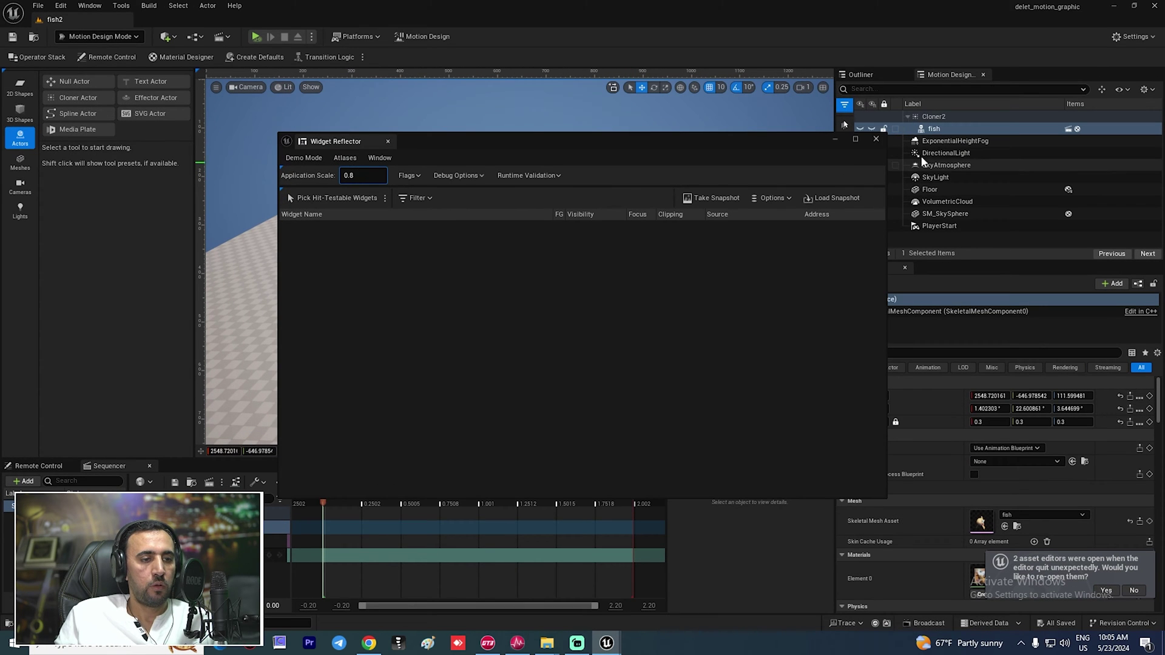
click(875, 139)
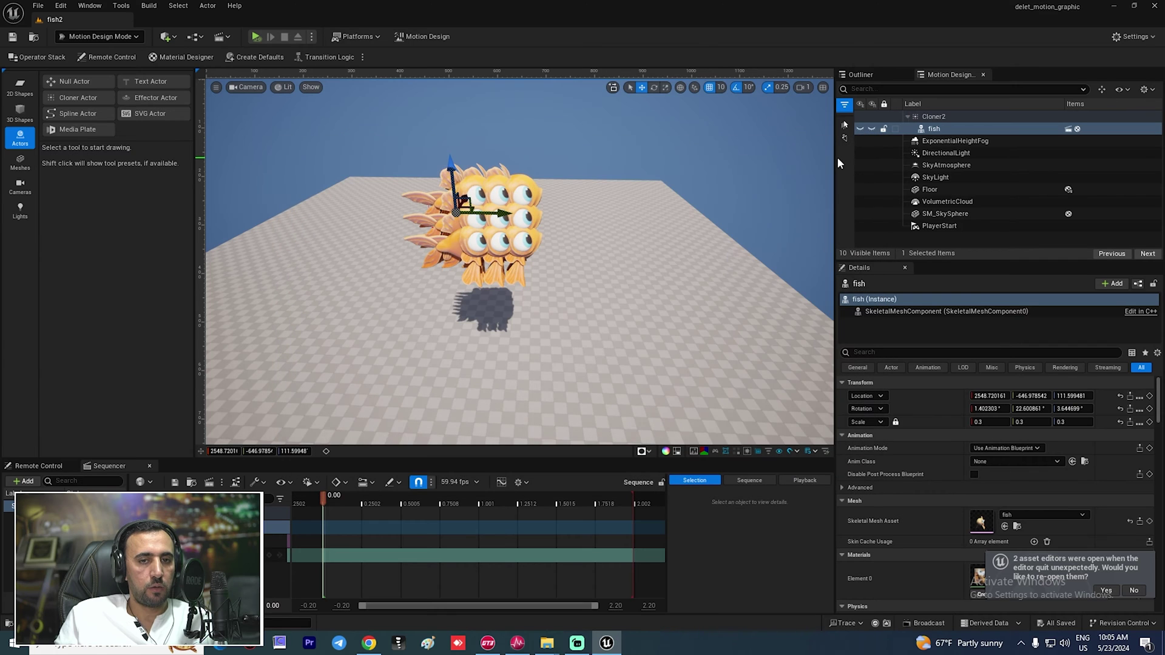
drag(836, 159, 942, 161)
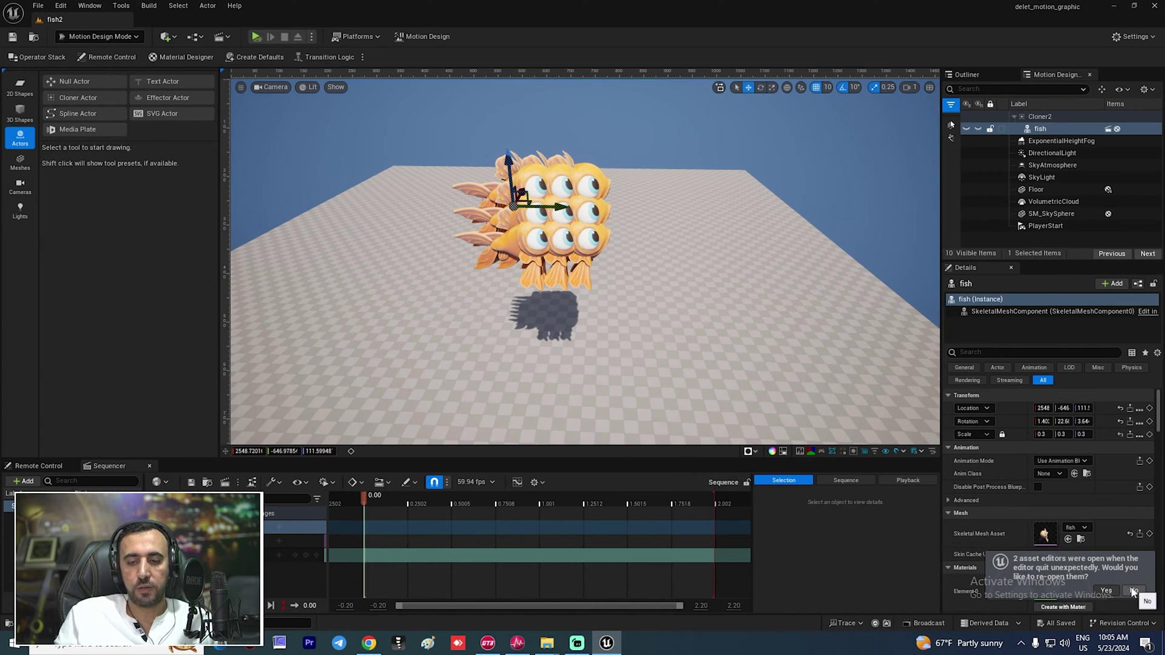
- Select Cloner2 and change its layout from Grid to Line
click(512, 225)
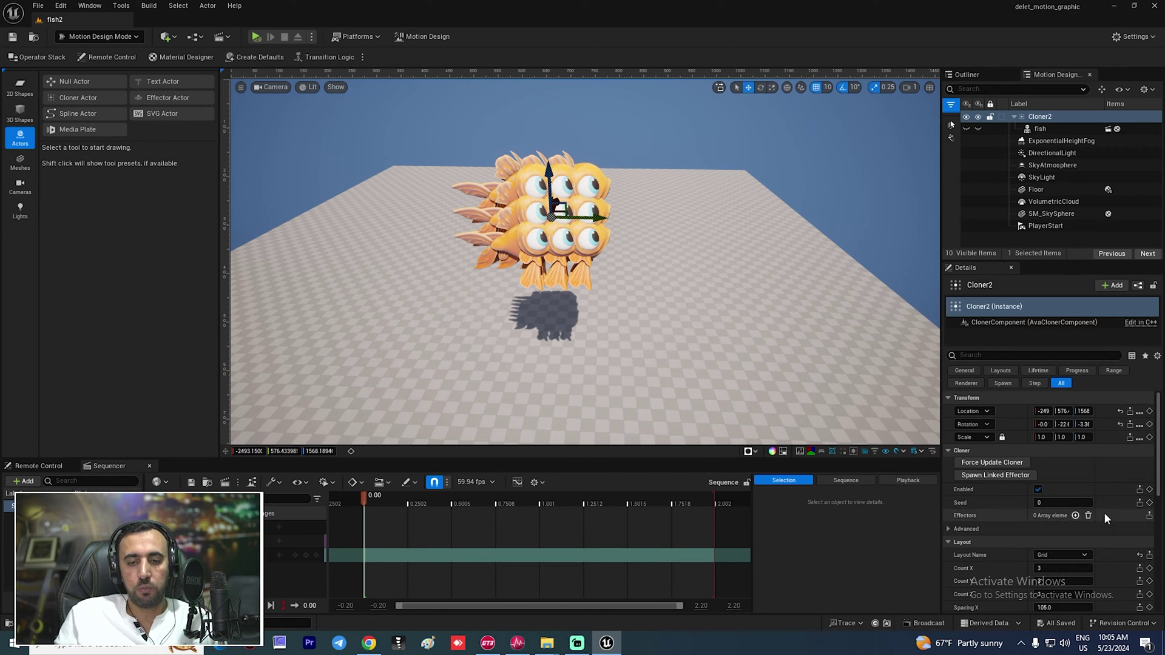
scroll(1108, 507, down, 3)
scroll(1111, 512, down, 2)
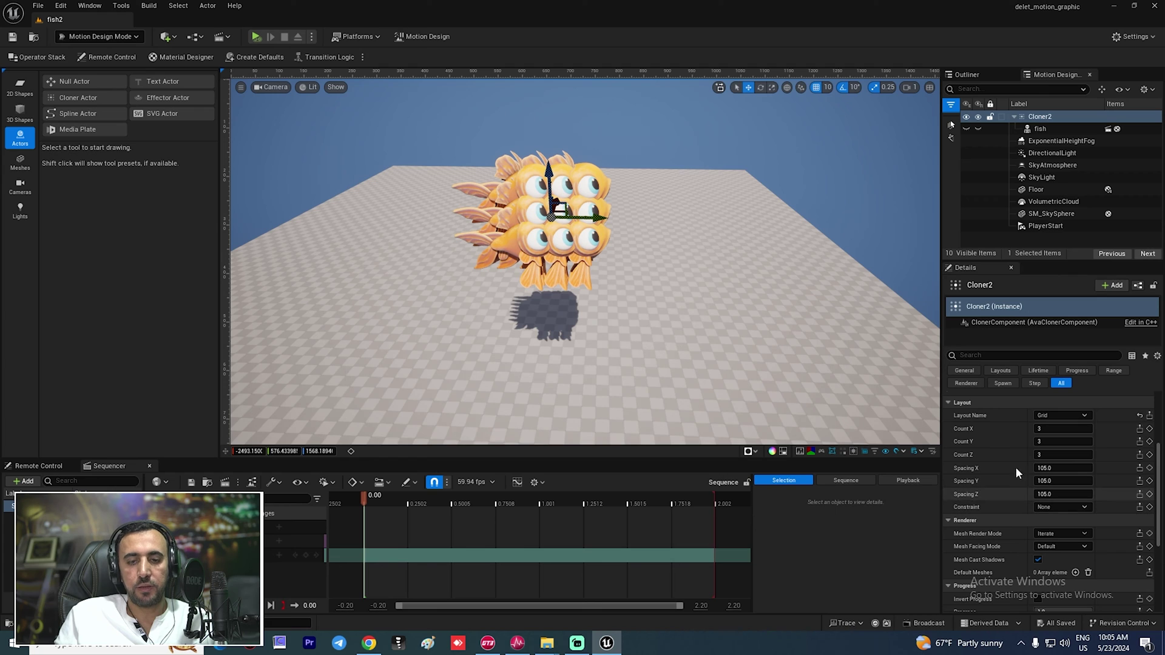
click(1050, 417)
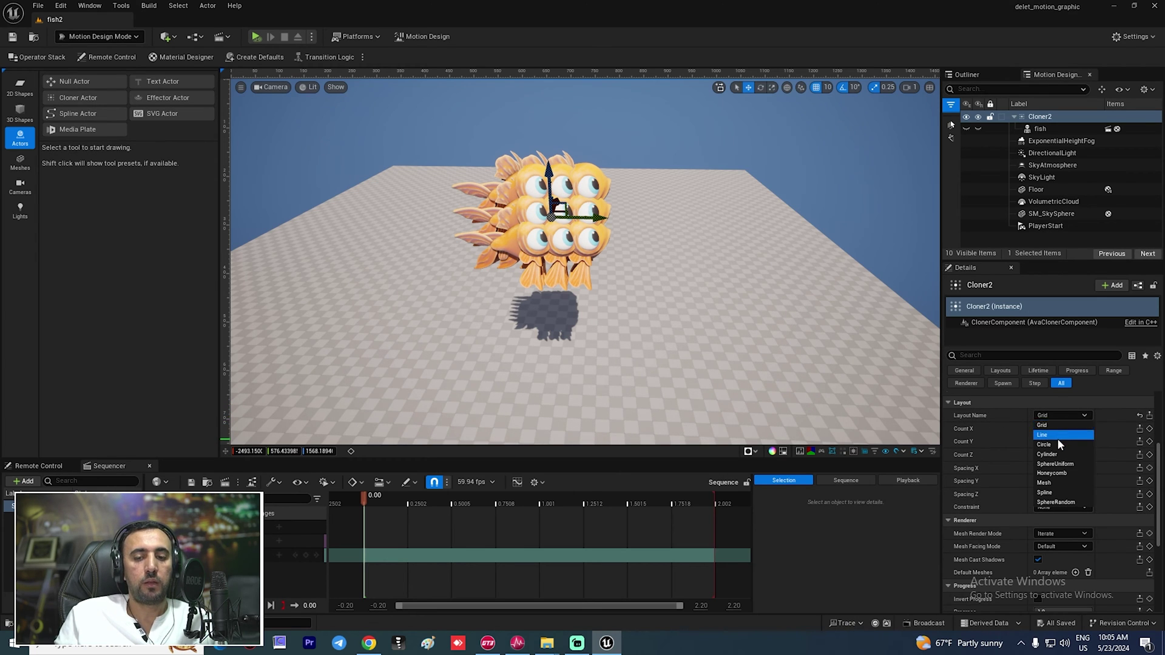
click(1058, 437)
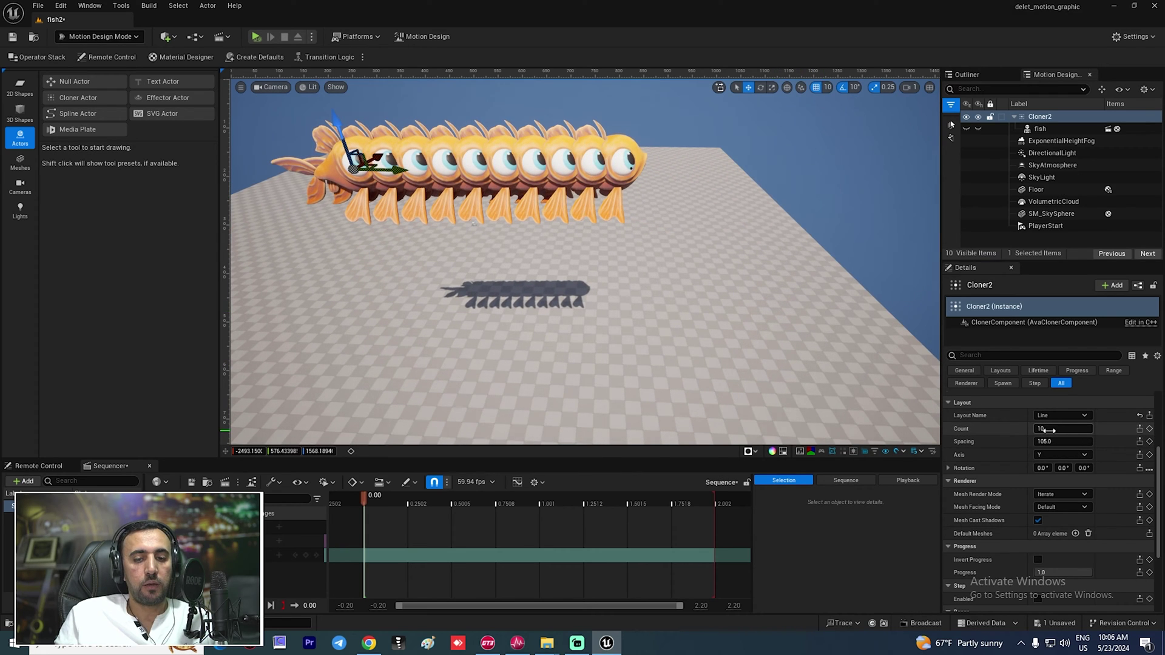
- Set the Line layout's count to 9 and its spacing to about 373.5
mouse_move(1062, 428)
mouse_down()
mouse_move(1040, 428)
mouse_move(1086, 443)
mouse_up()
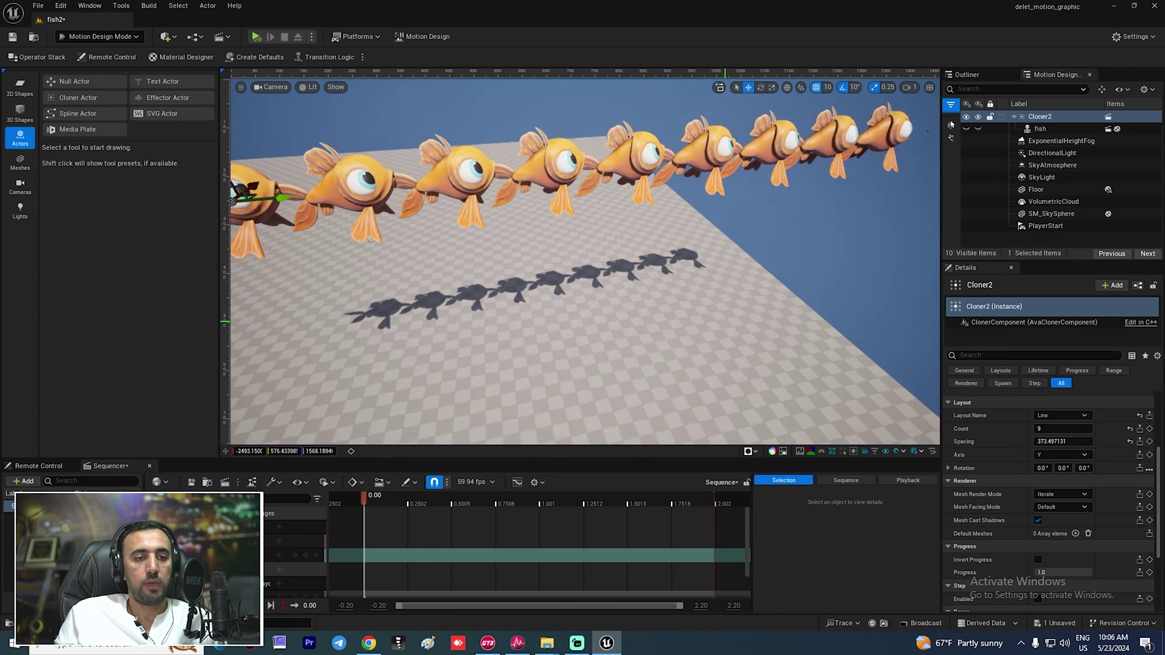
- Change Cloner2's layout to Circle with radius about 1052.5 and angle start about 0.64, and try a different angle ratio
click(1062, 415)
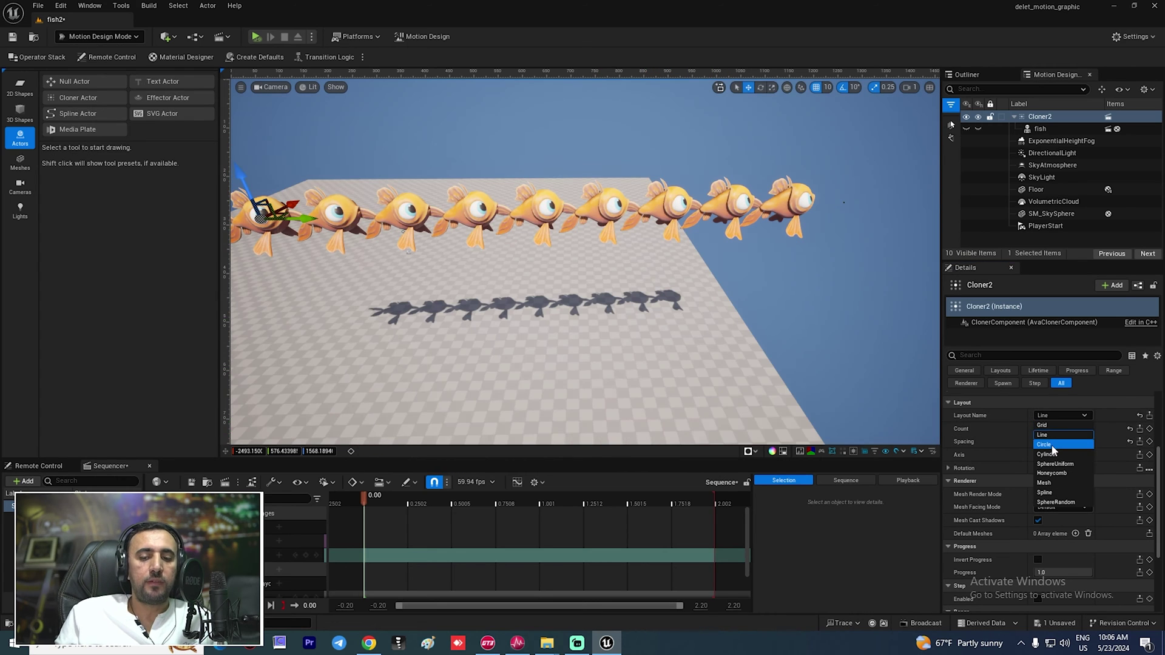
click(1053, 446)
right_drag(722, 255, 466, 297)
drag(1051, 438, 1092, 439)
right_drag(462, 267, 886, 428)
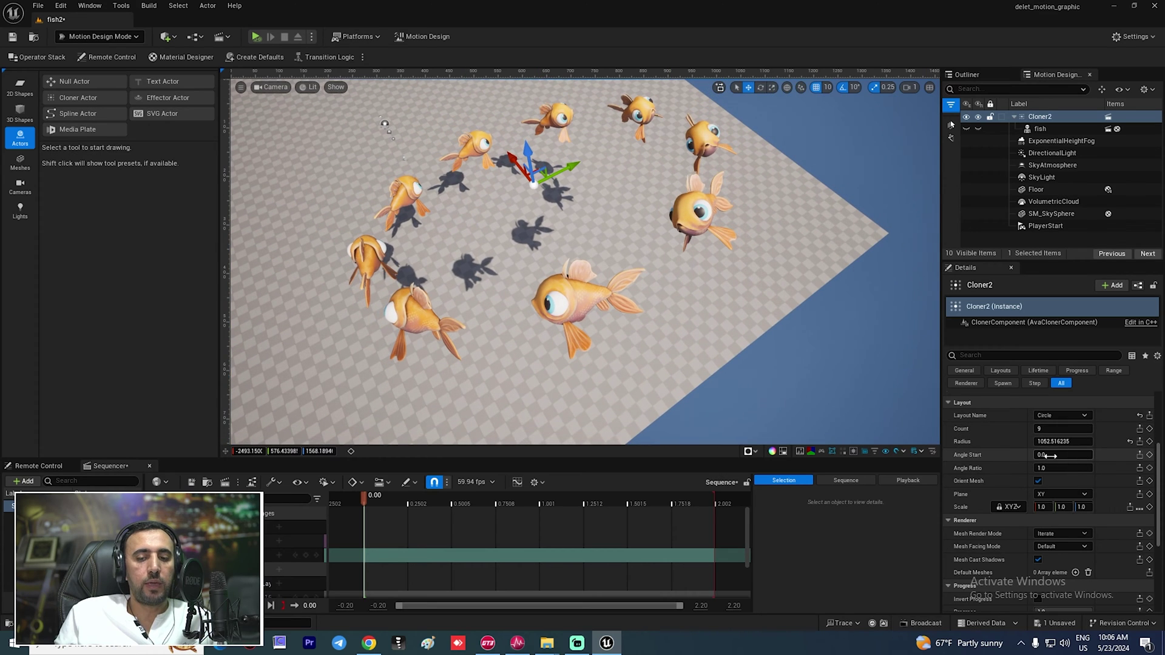
drag(1062, 454, 1068, 454)
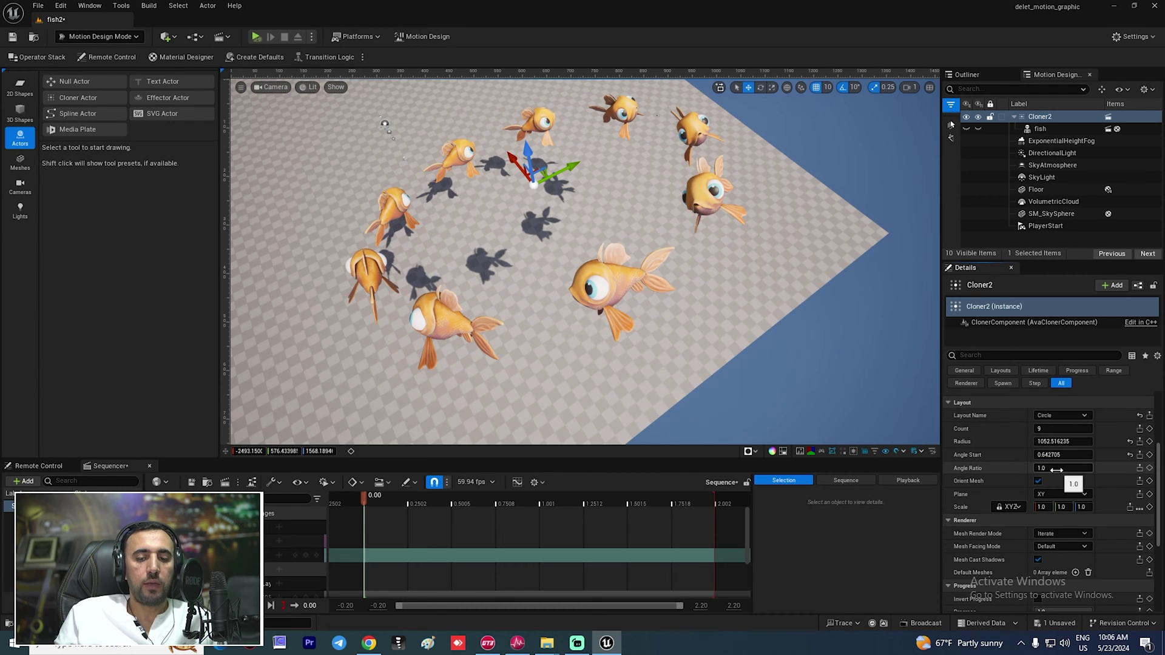
mouse_move(1064, 468)
mouse_down()
mouse_move(1085, 468)
mouse_move(1058, 475)
mouse_up()
key(ctrl+z)
- Change Cloner2's layout to Cylinder with base count 8, height count 7, height about 4002 and radius about 832
click(1059, 416)
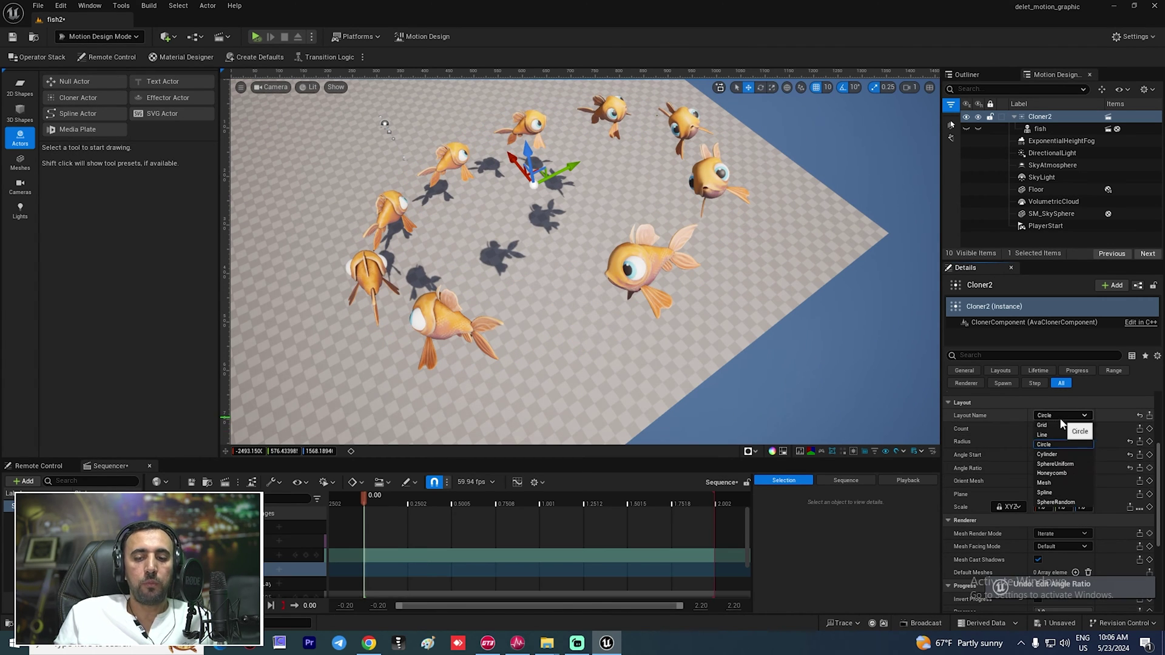
click(1059, 456)
right_drag(577, 243, 303, 216)
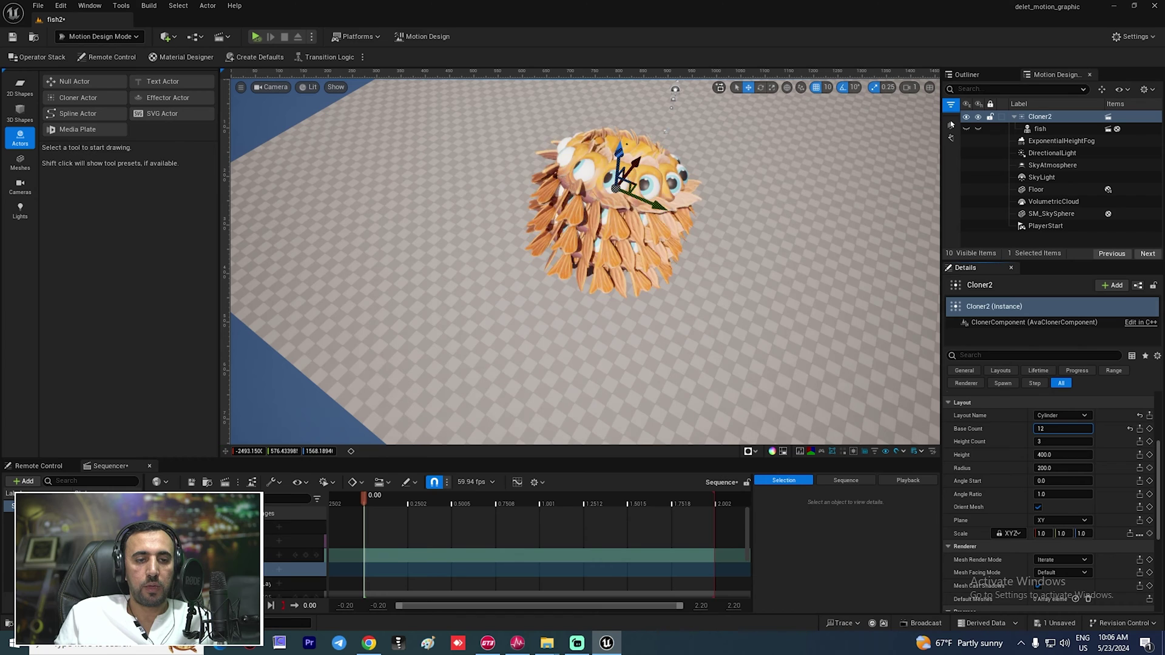
key(Return)
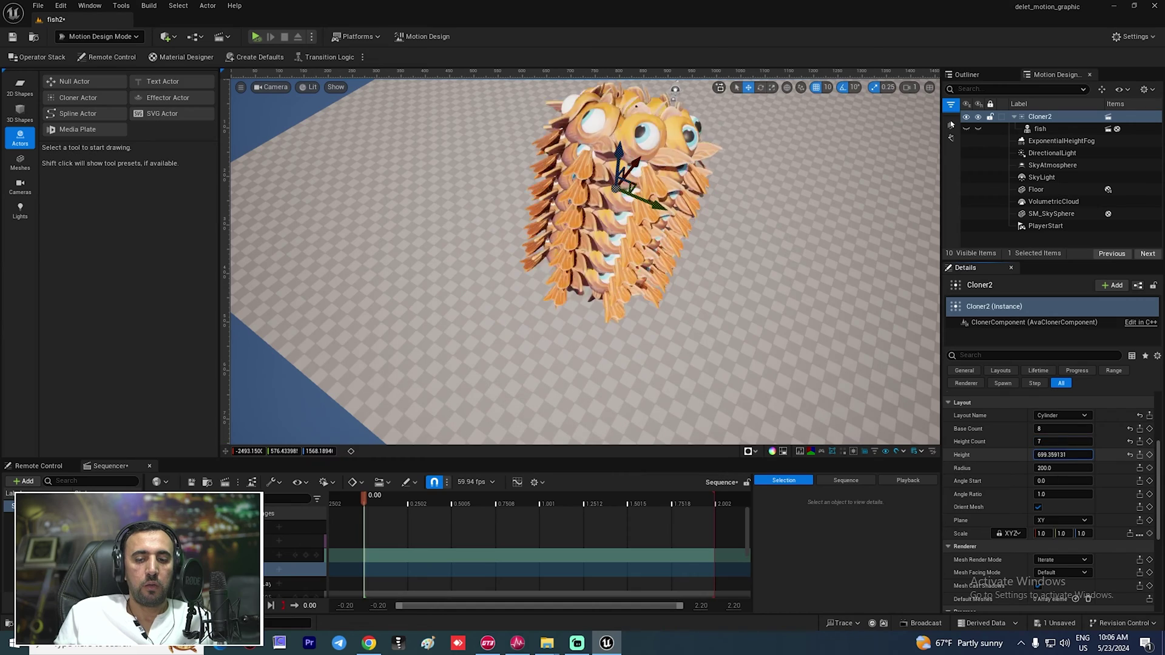
drag(1063, 454, 1123, 454)
right_drag(681, 176, 688, 351)
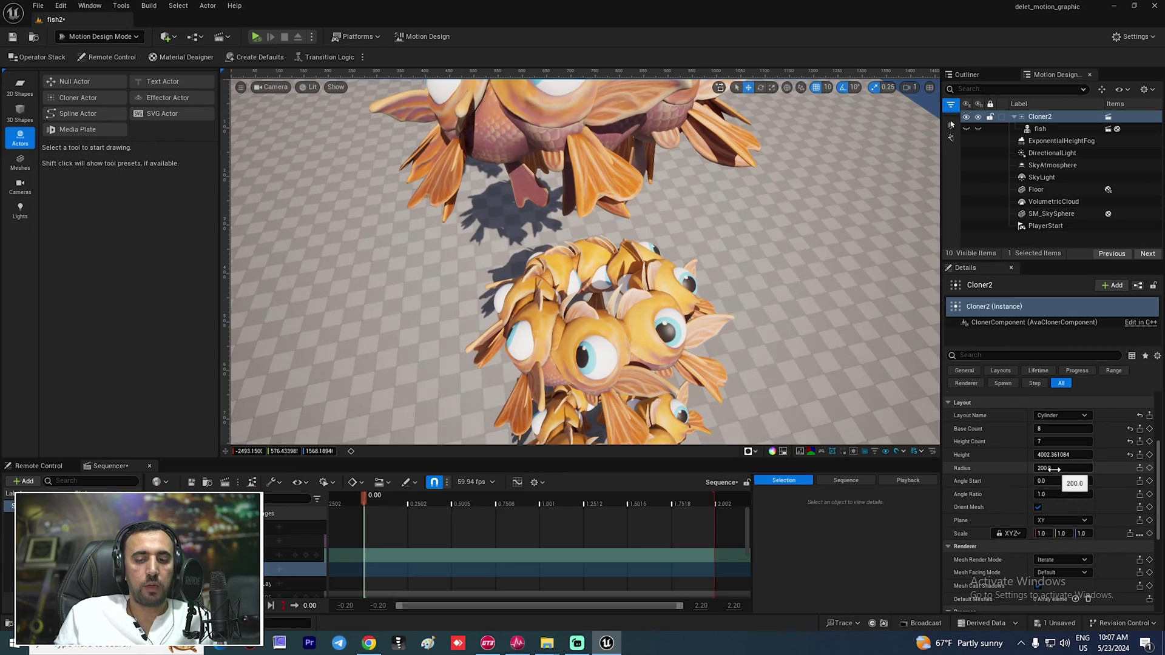
drag(1062, 468, 1111, 468)
mouse_move(633, 282)
right_down()
mouse_move(631, 231)
mouse_move(628, 303)
mouse_move(623, 169)
mouse_move(637, 201)
mouse_move(704, 176)
mouse_move(522, 151)
mouse_move(583, 134)
right_up()
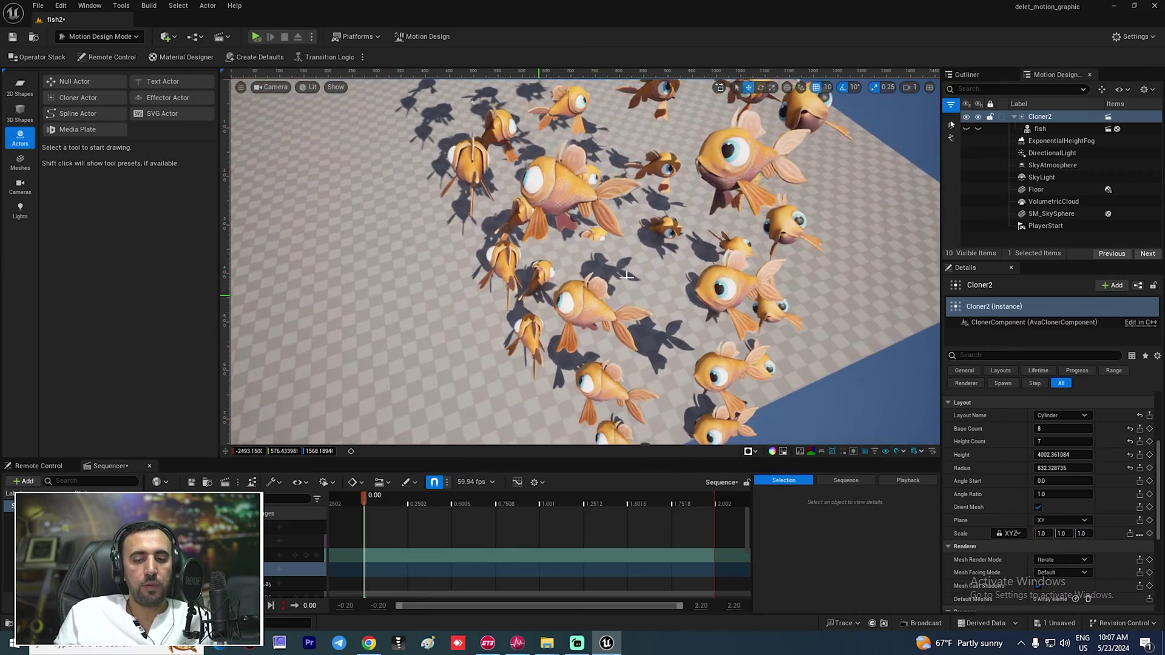
- Change Cloner2's layout to SphereUniform with a count of 32 and a radius of about 828
click(1045, 416)
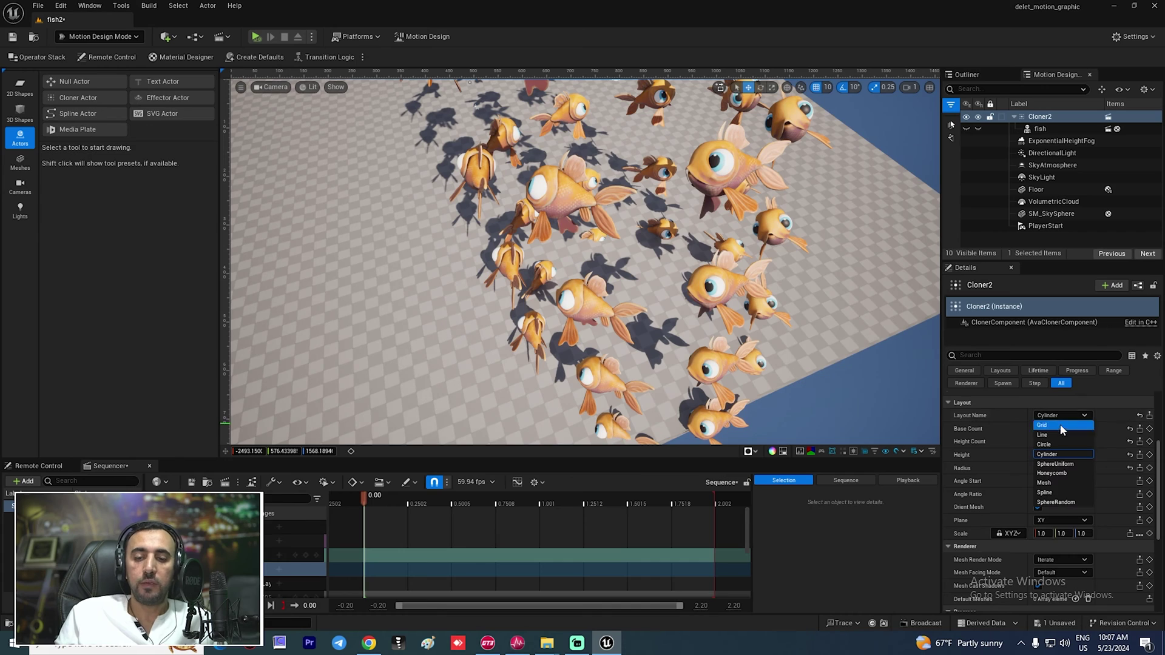
click(1057, 464)
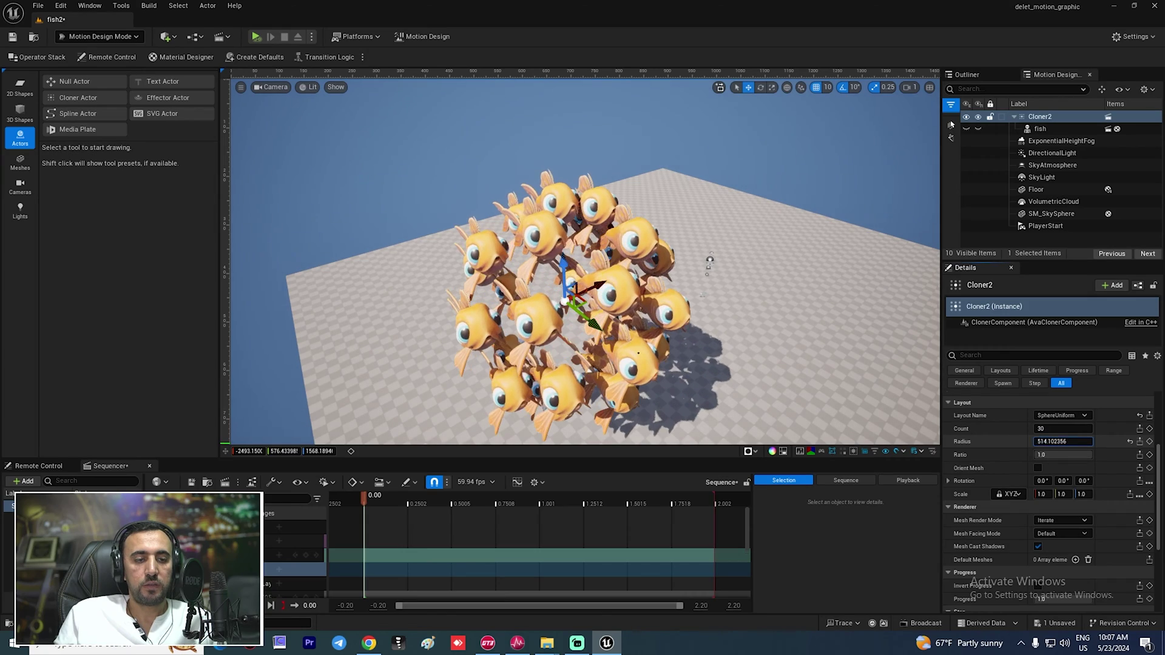
right_drag(639, 353, 710, 267)
click(1049, 429)
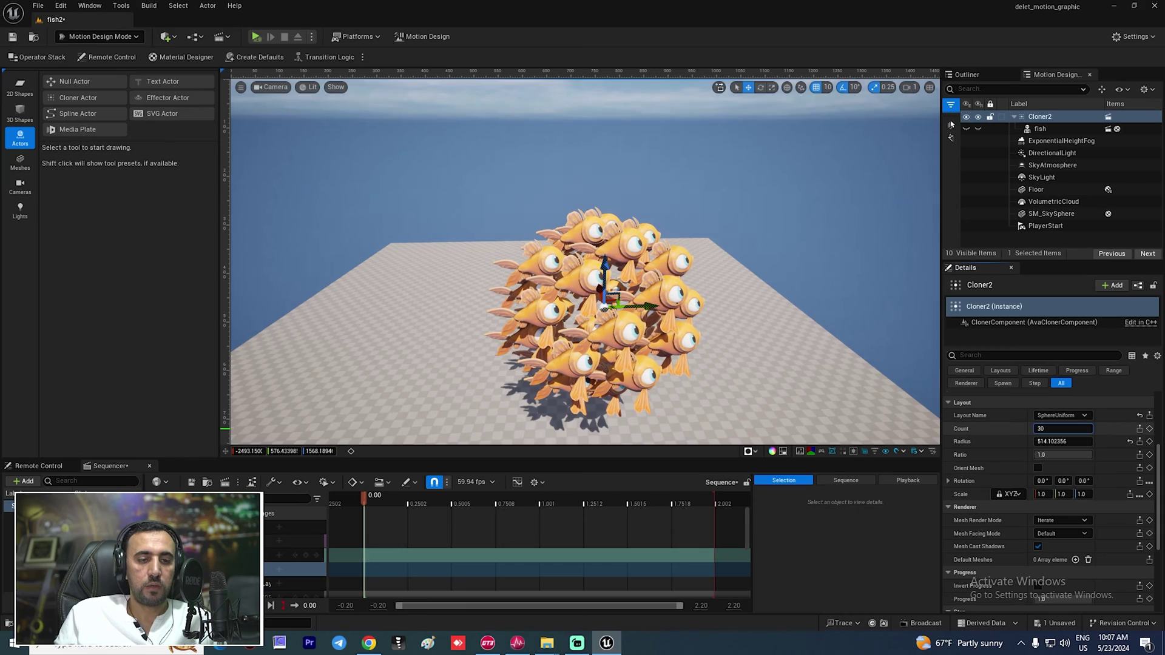
right_drag(710, 315, 835, 387)
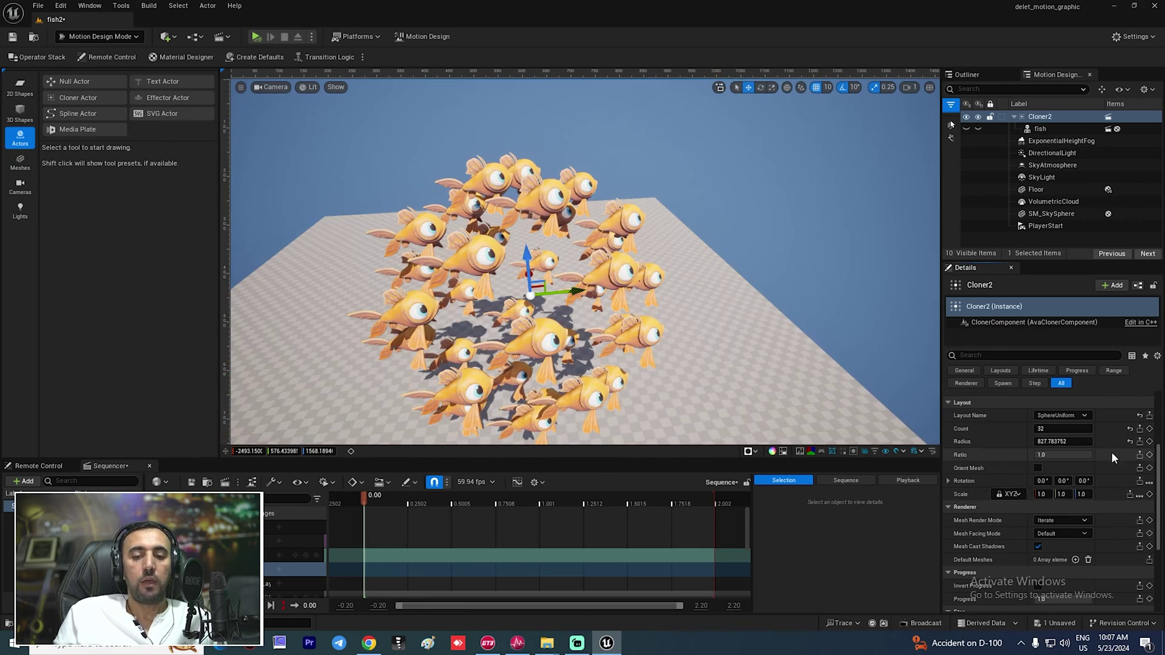
- Save the level and spawn an effector linked to Cloner2
scroll(1128, 490, up, 5)
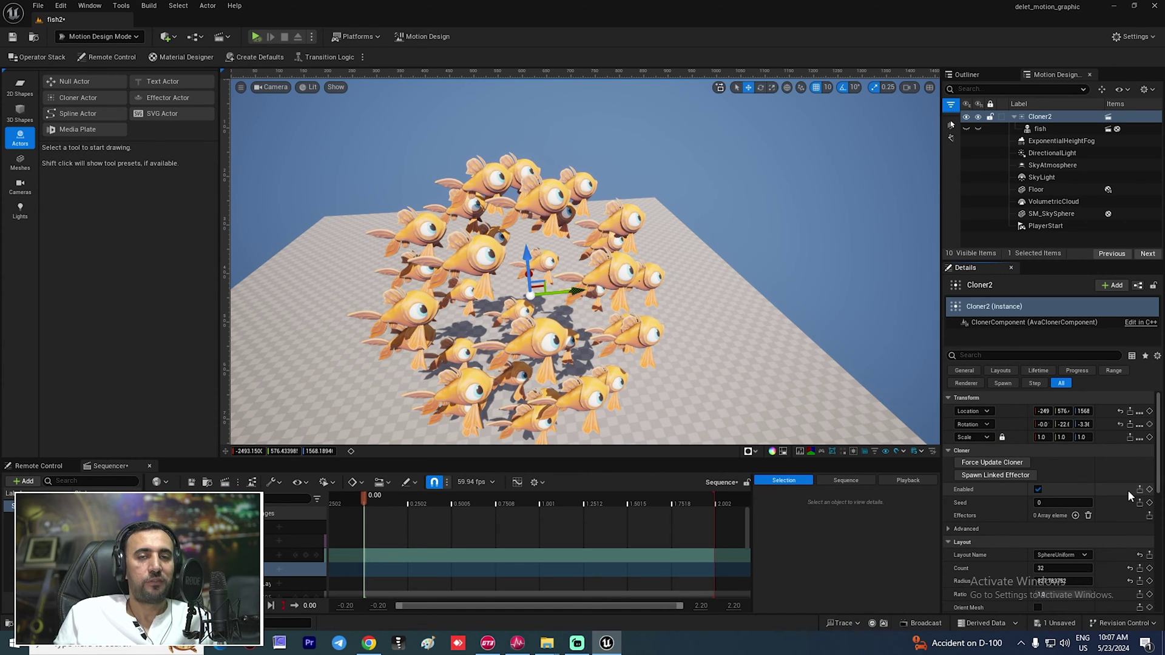
key(ctrl+s)
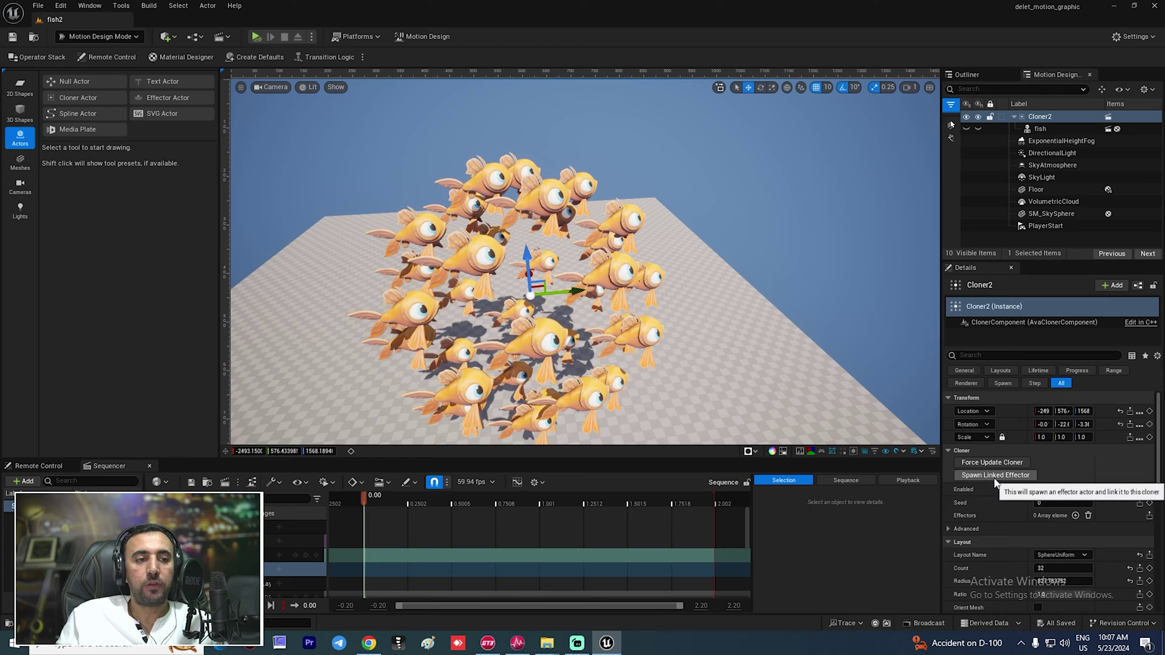
right_drag(613, 290, 590, 281)
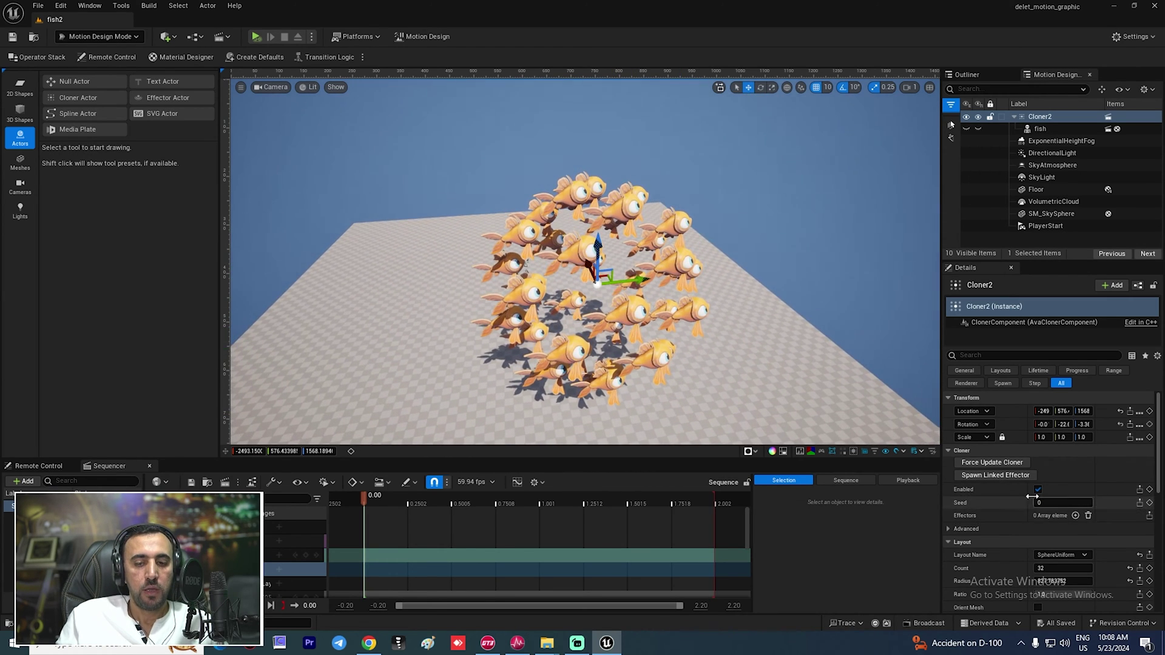
click(995, 475)
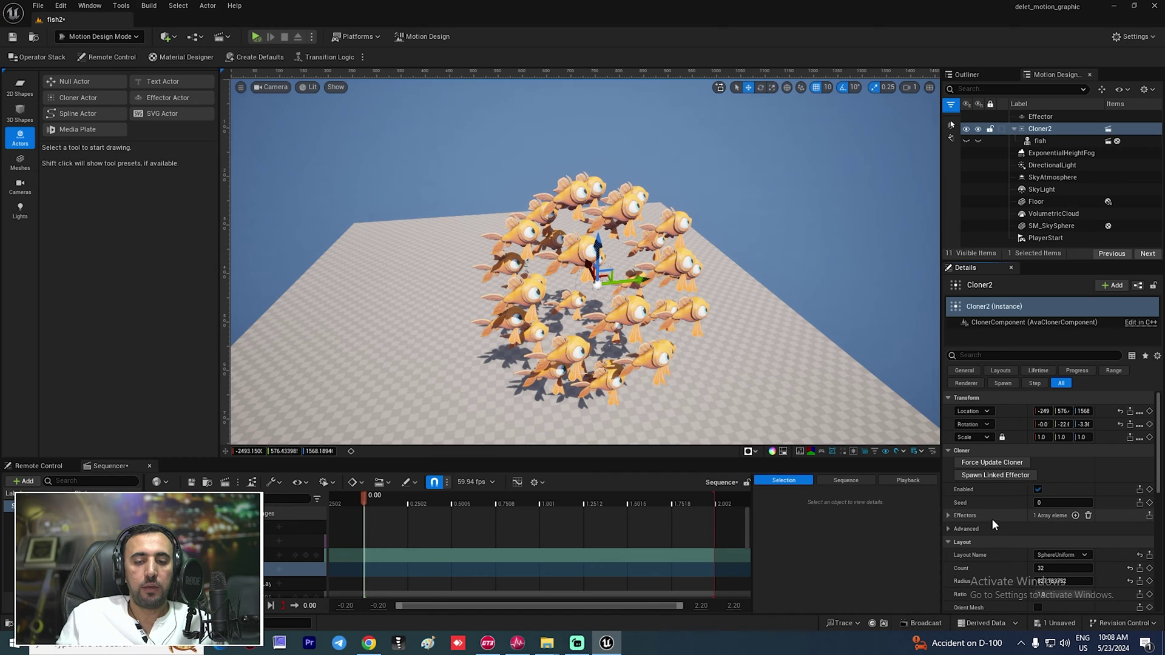
- Select the Effector and enlarge the Details panel to show more of its properties
click(1040, 118)
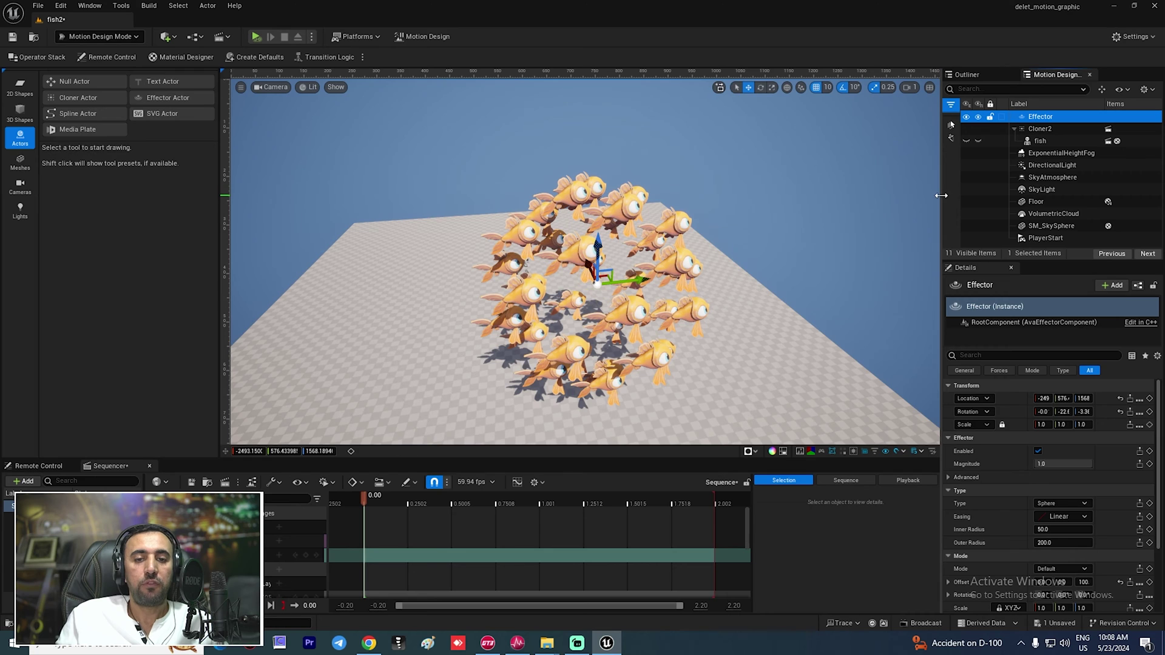
drag(942, 195, 862, 196)
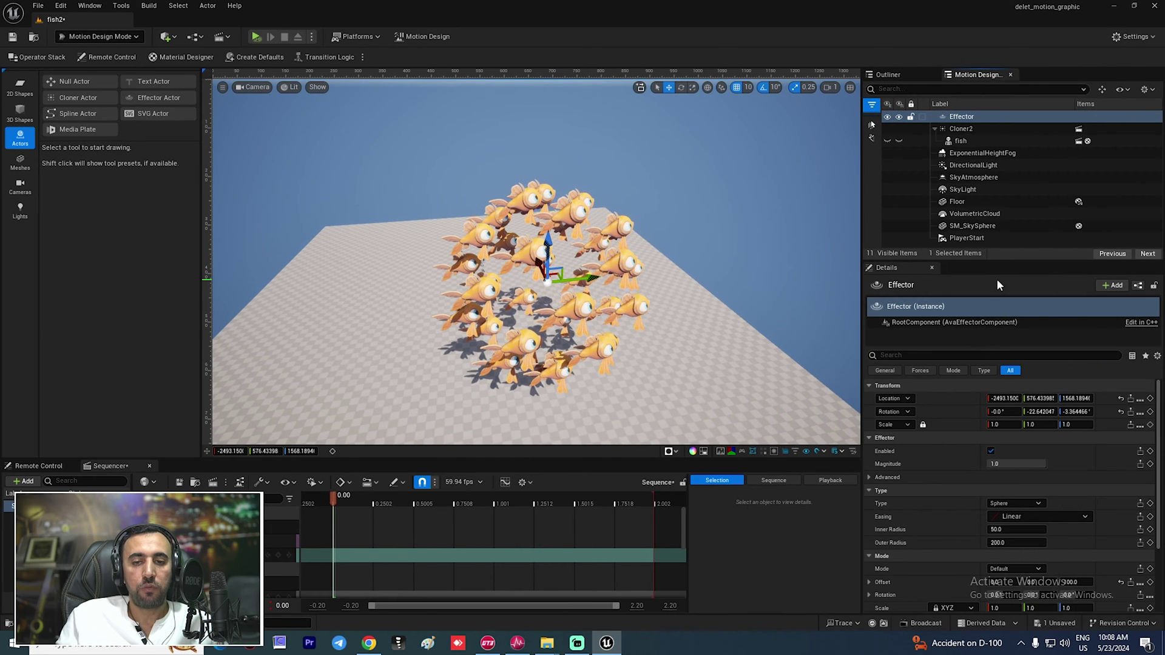
drag(1001, 261, 1009, 195)
scroll(752, 305, up, 6)
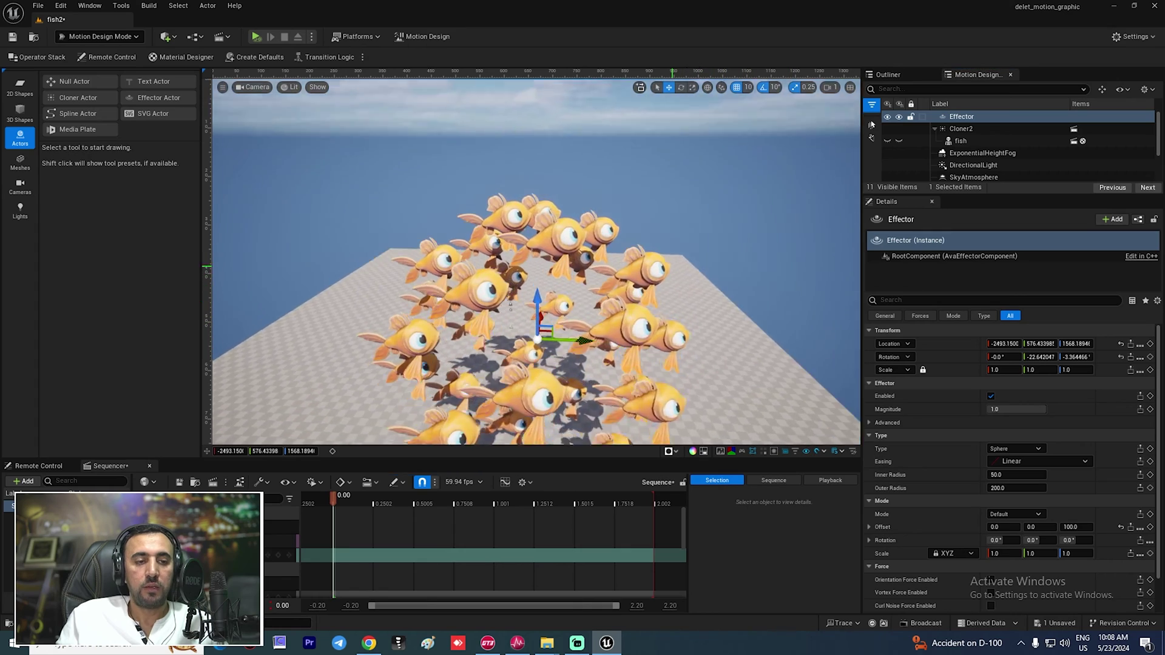
scroll(537, 262, down, 6)
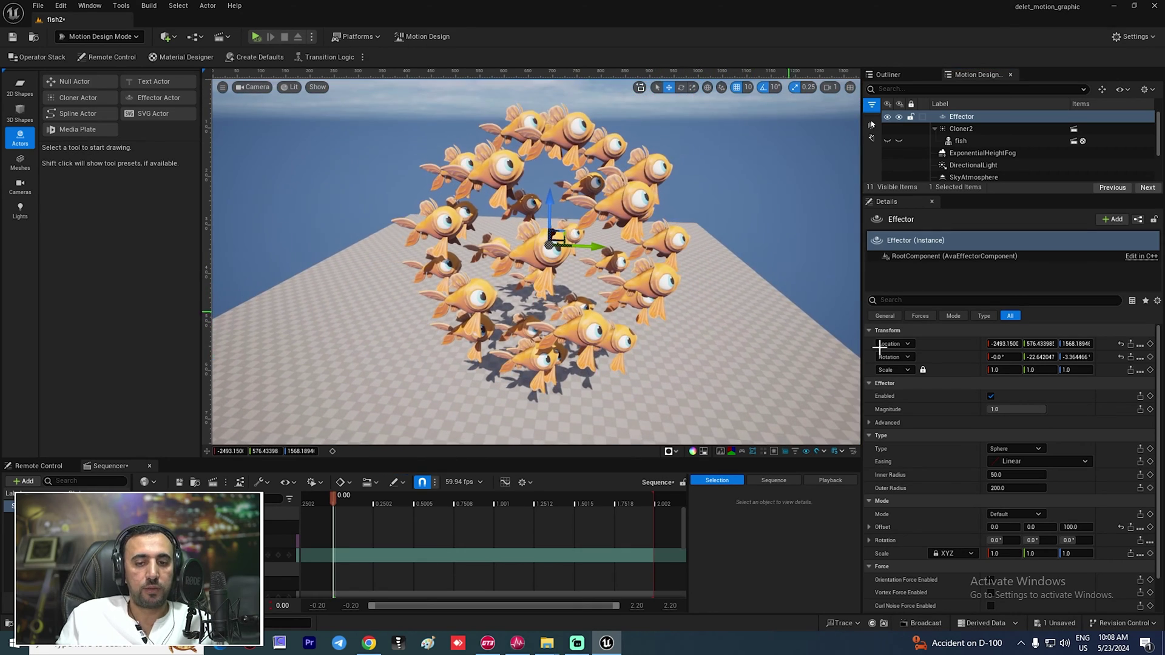
- Keep the effector's type as Sphere, expand its advanced settings, and change its mode to Noise Field
click(1017, 449)
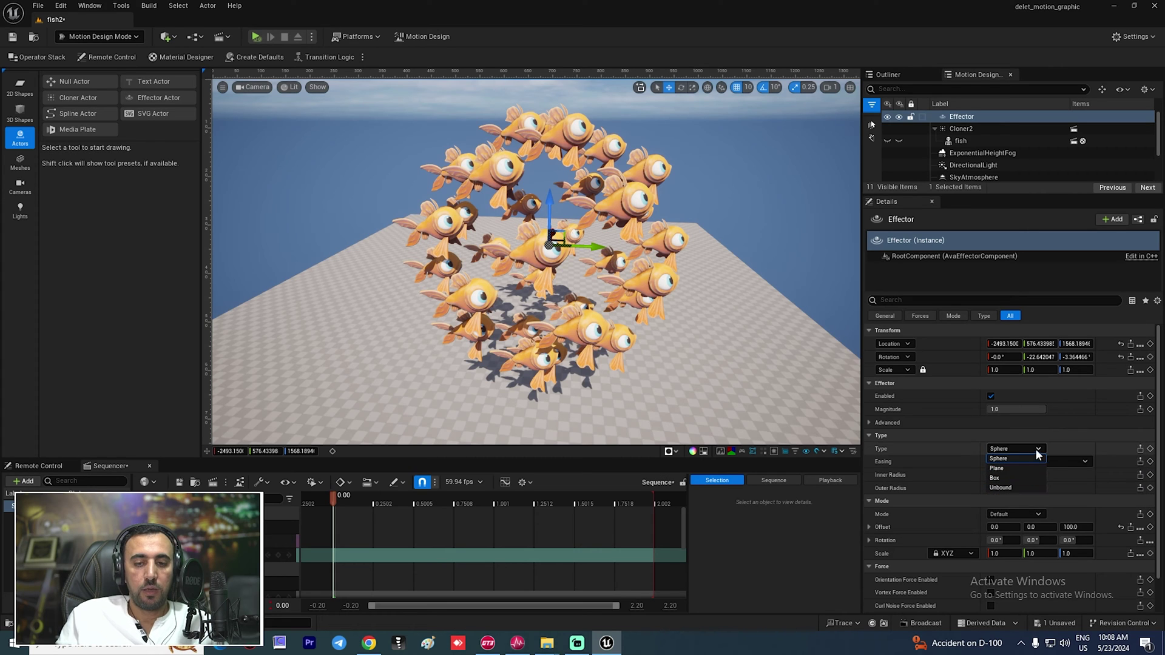
click(1008, 458)
click(1068, 423)
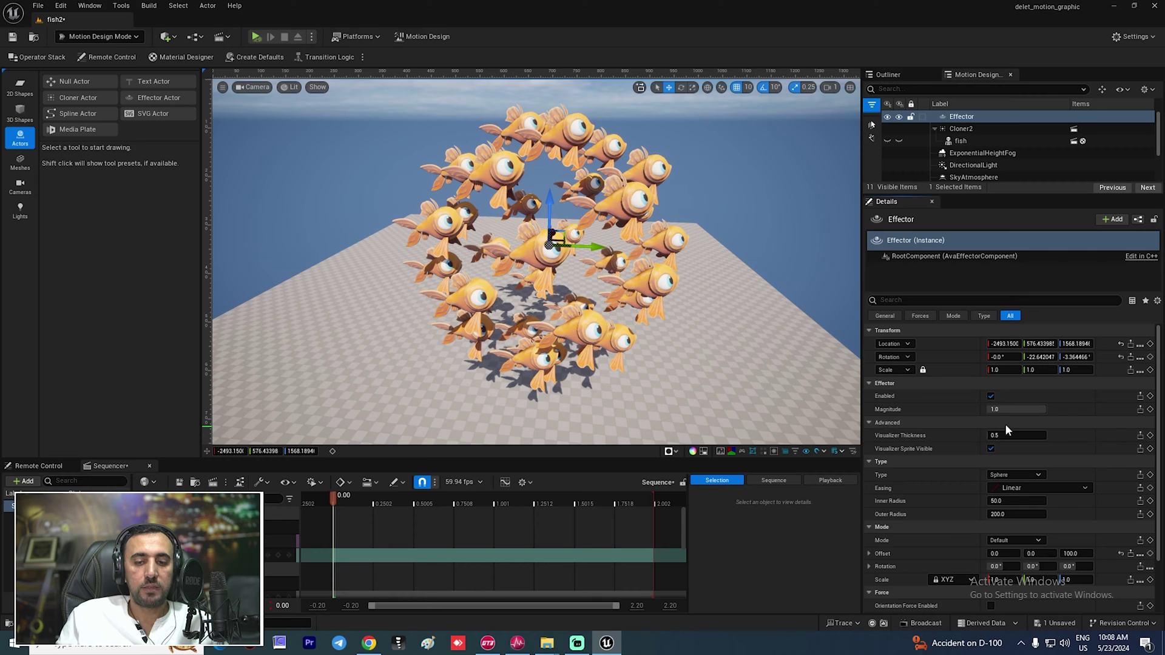
scroll(893, 465, down, 3)
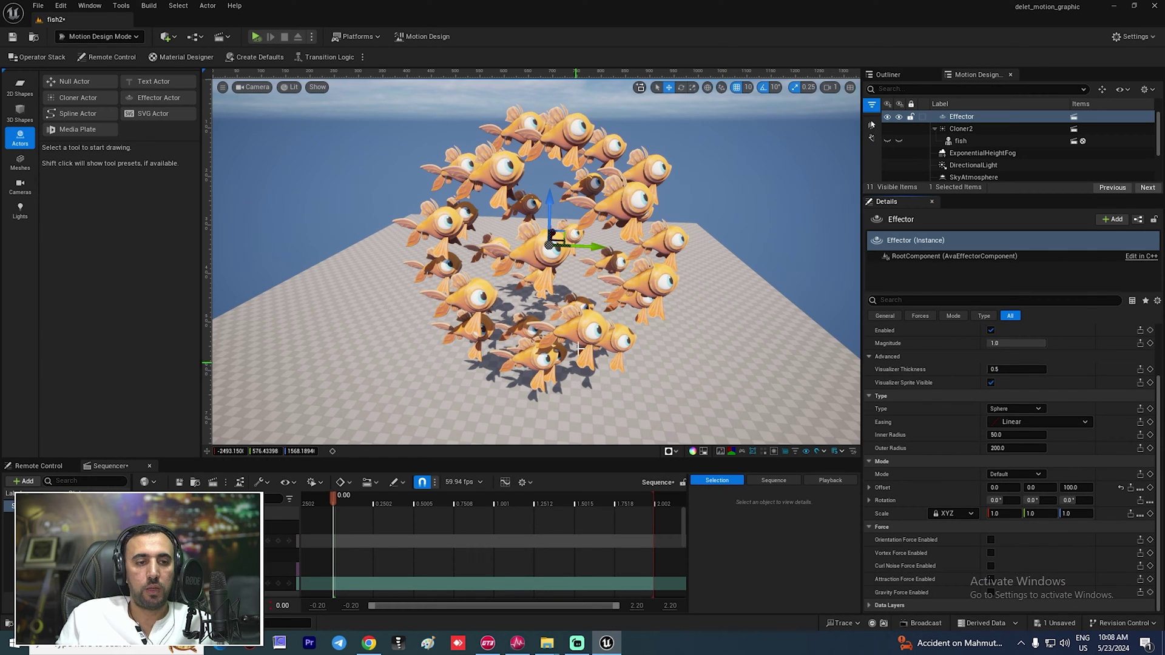
click(1015, 475)
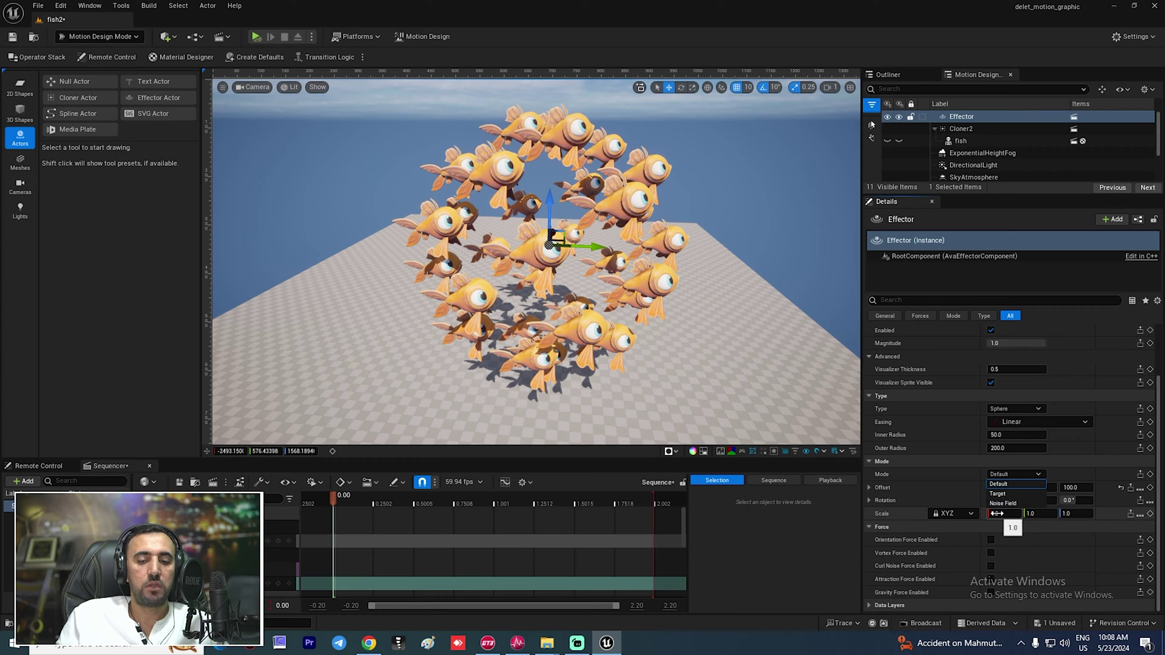
click(1010, 504)
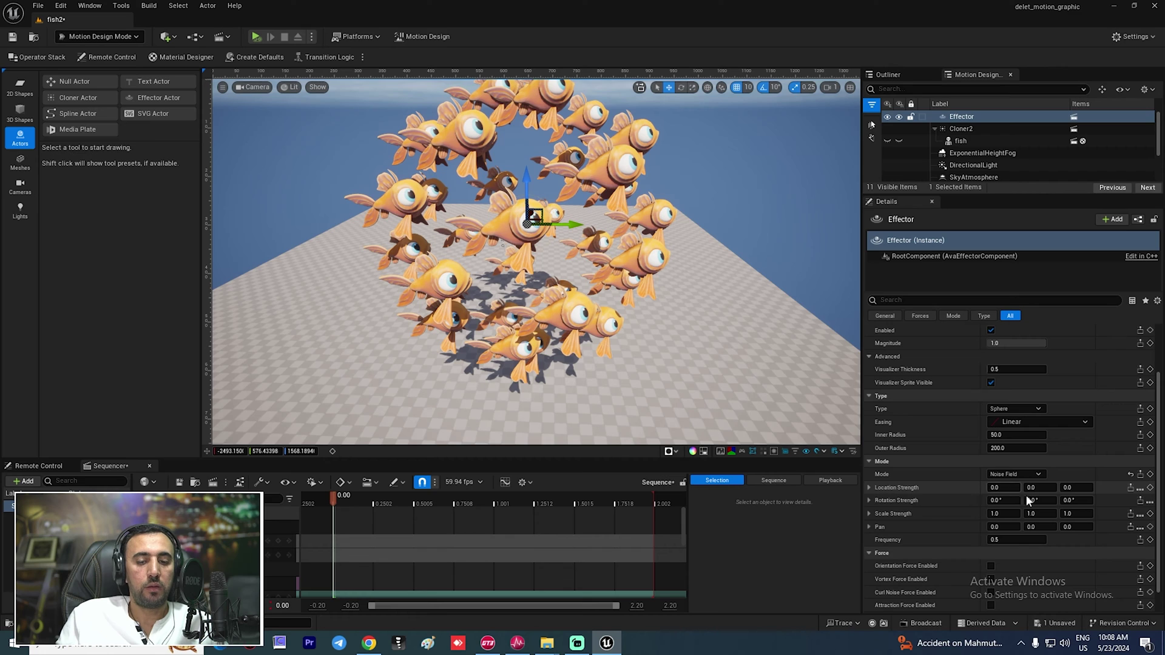
- Set the noise field's Z location strength to about 2.38, X pan to about 41.14 and frequency to about 1.62
drag(1068, 488, 1088, 487)
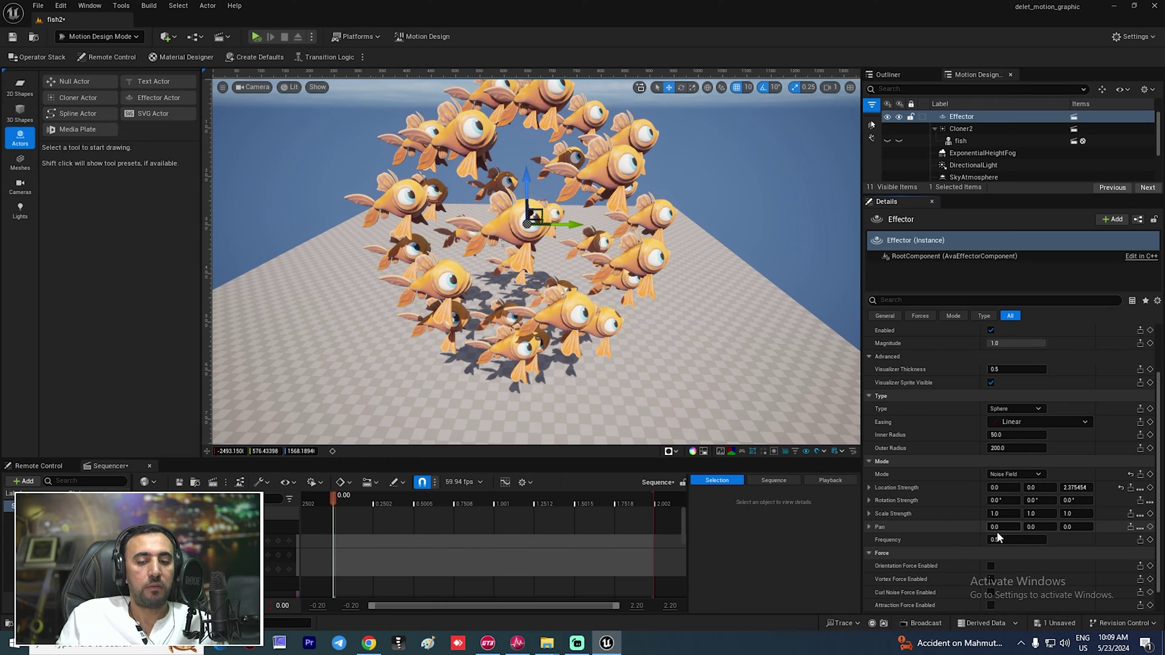
mouse_move(1000, 531)
mouse_down()
mouse_move(1032, 531)
mouse_move(1000, 540)
mouse_move(1010, 541)
mouse_up()
right_drag(511, 276, 543, 300)
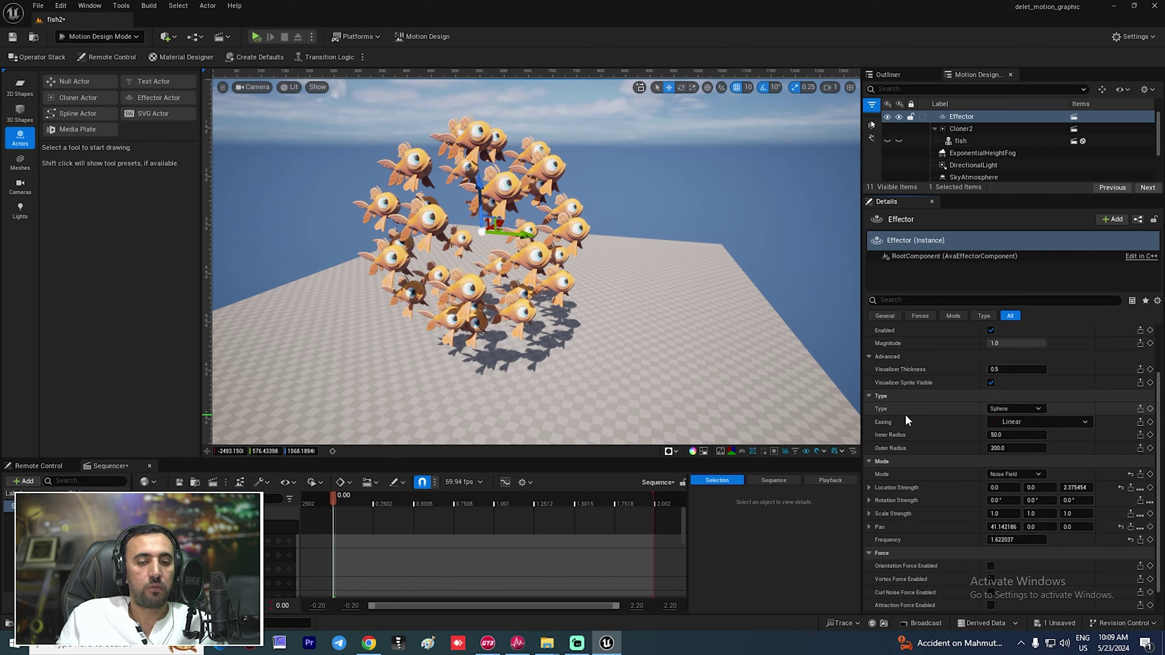
- Change the effector's type to Unbound and set its Z location strength to about 20.94 and X pan to about 2.61
click(988, 407)
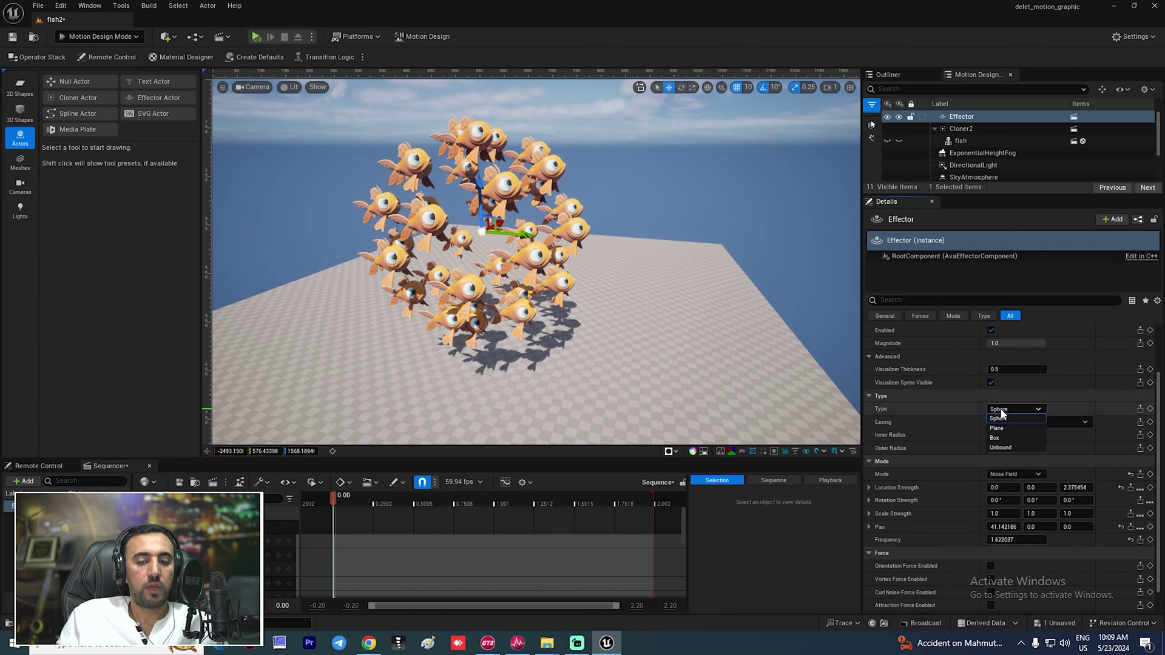
click(1006, 454)
alt+drag(592, 331, 742, 399)
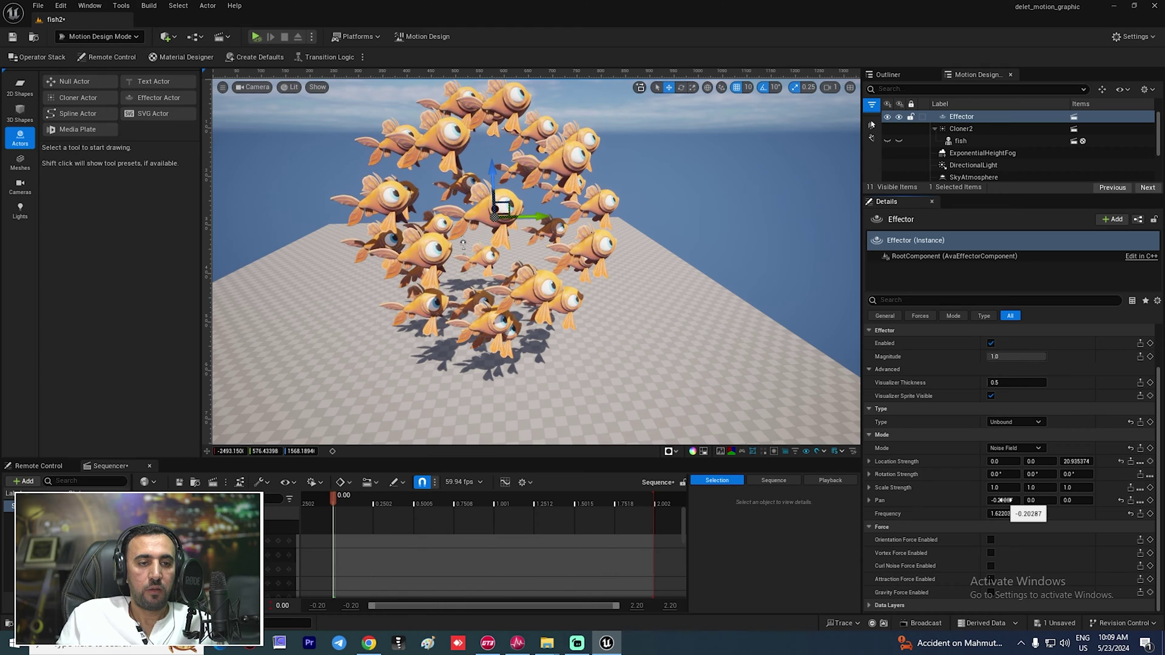
drag(1001, 500, 1001, 500)
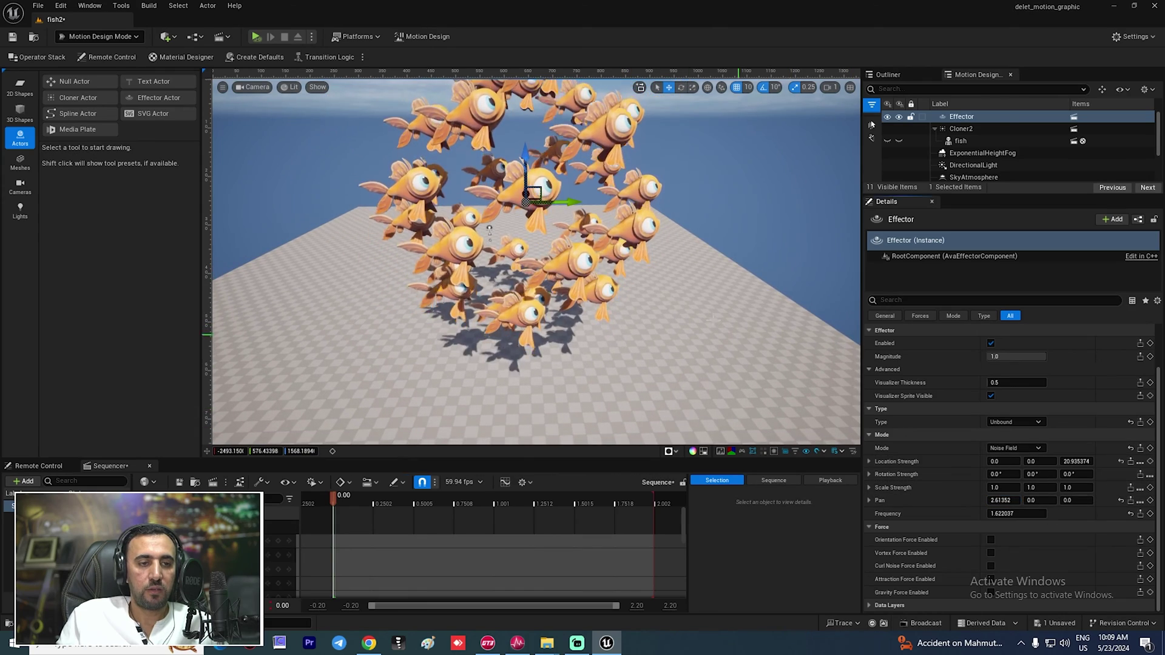
- Raise the noise field's Z location strength to about 64.16 and set its frequency to about 6.39
mouse_move(578, 281)
alt+mouse_down()
mouse_move(528, 328)
mouse_move(583, 324)
mouse_move(579, 280)
alt+mouse_up()
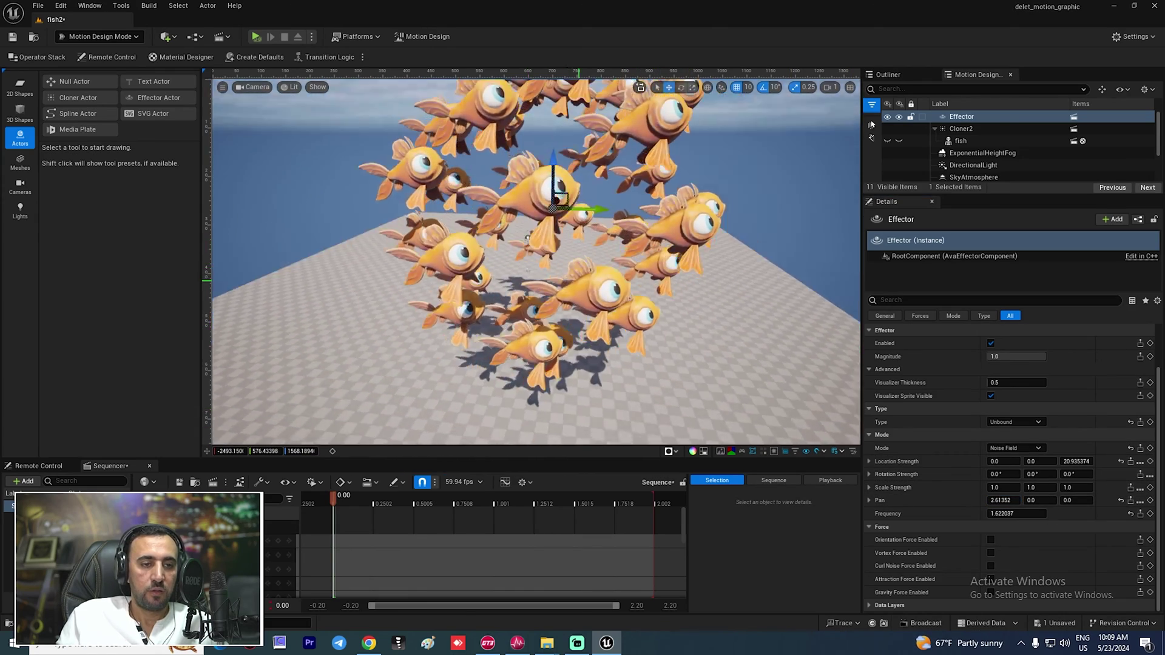
alt+right_drag(579, 280, 522, 280)
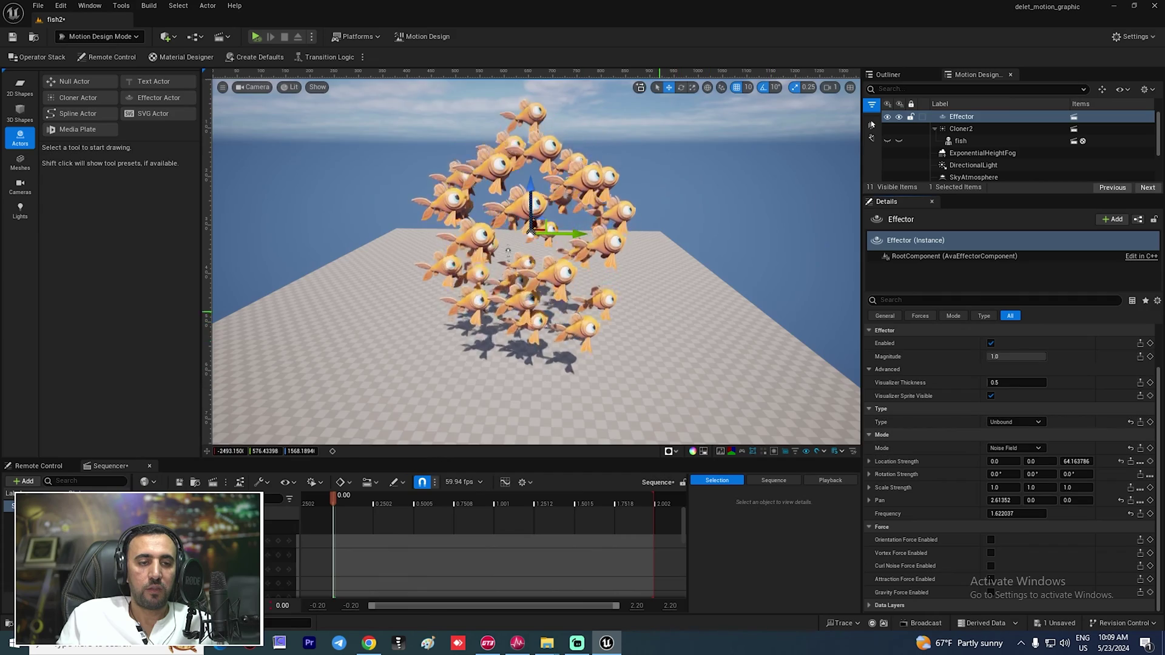
alt+drag(589, 321, 558, 306)
mouse_move(589, 322)
right_down()
mouse_move(671, 296)
mouse_move(680, 271)
right_up()
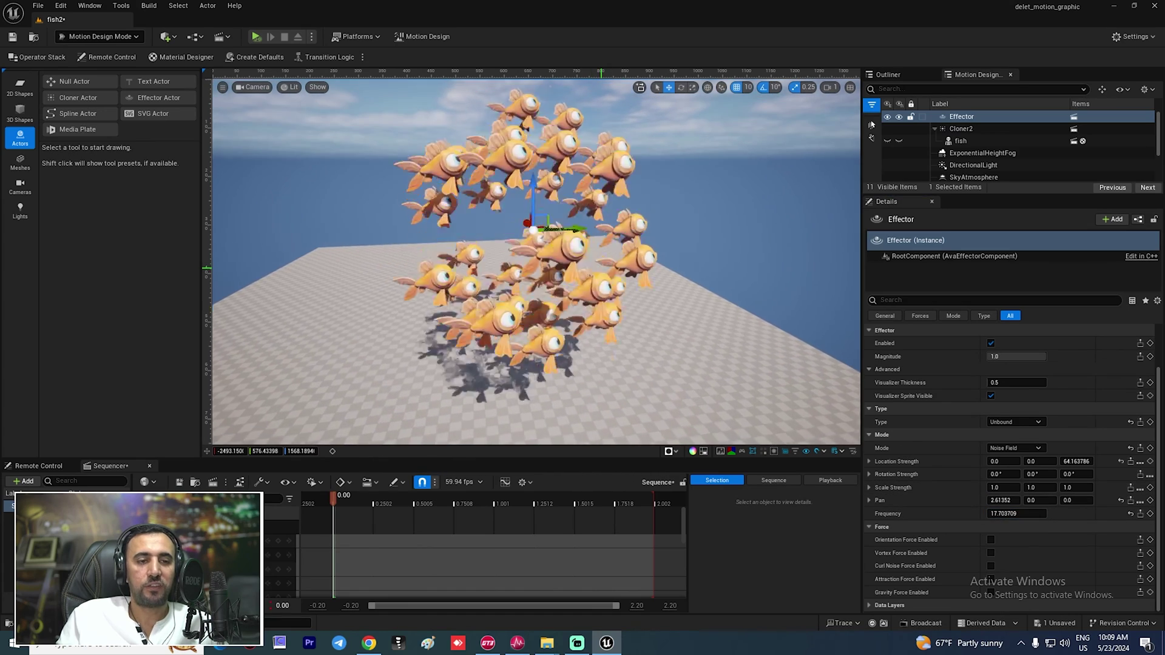
drag(1016, 514, 990, 514)
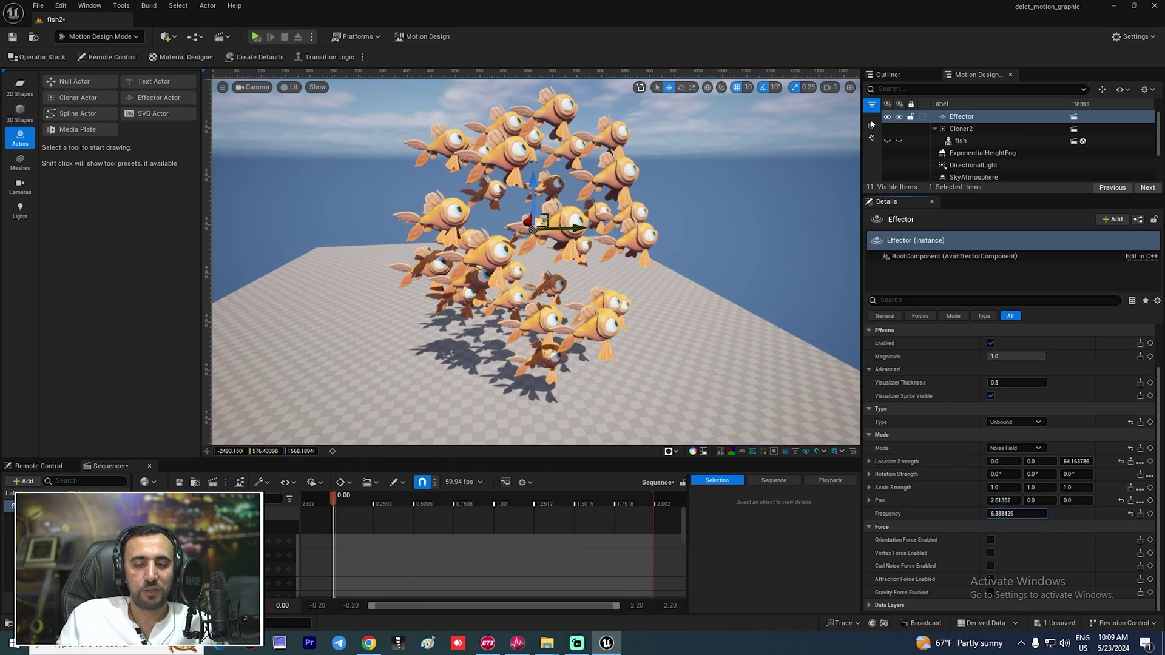
- Lower the noise field's frequency to about 3.49 and its X pan to about 2.27
right_drag(473, 242, 473, 264)
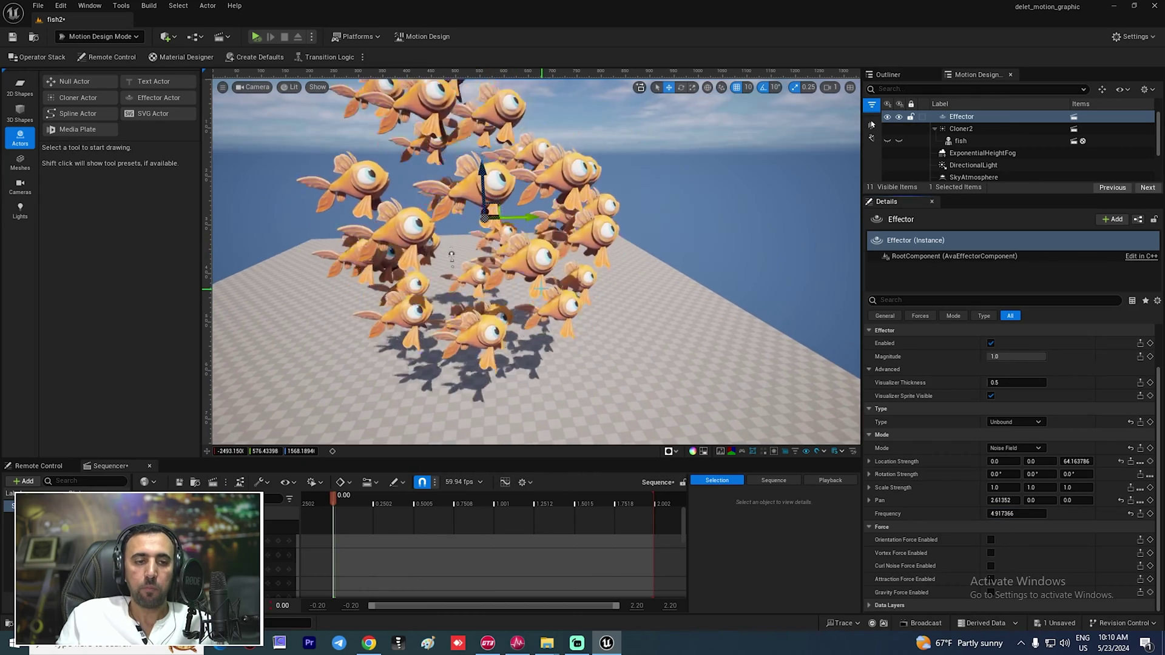
mouse_move(451, 284)
right_down()
mouse_move(428, 261)
mouse_move(451, 284)
right_up()
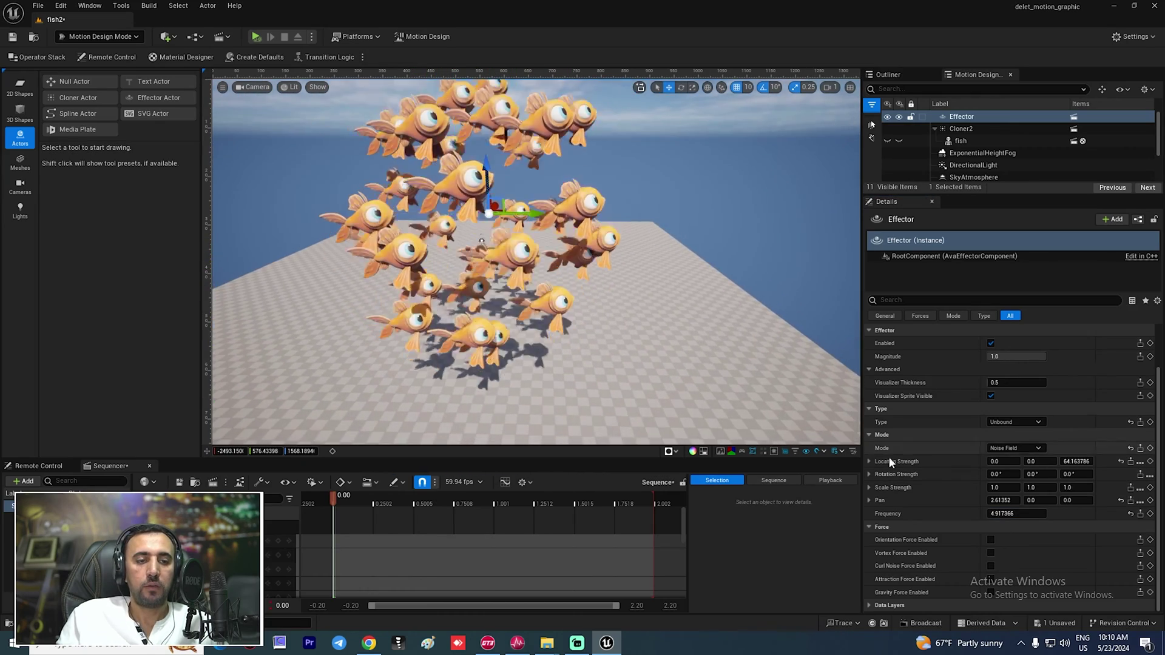
drag(988, 513, 984, 514)
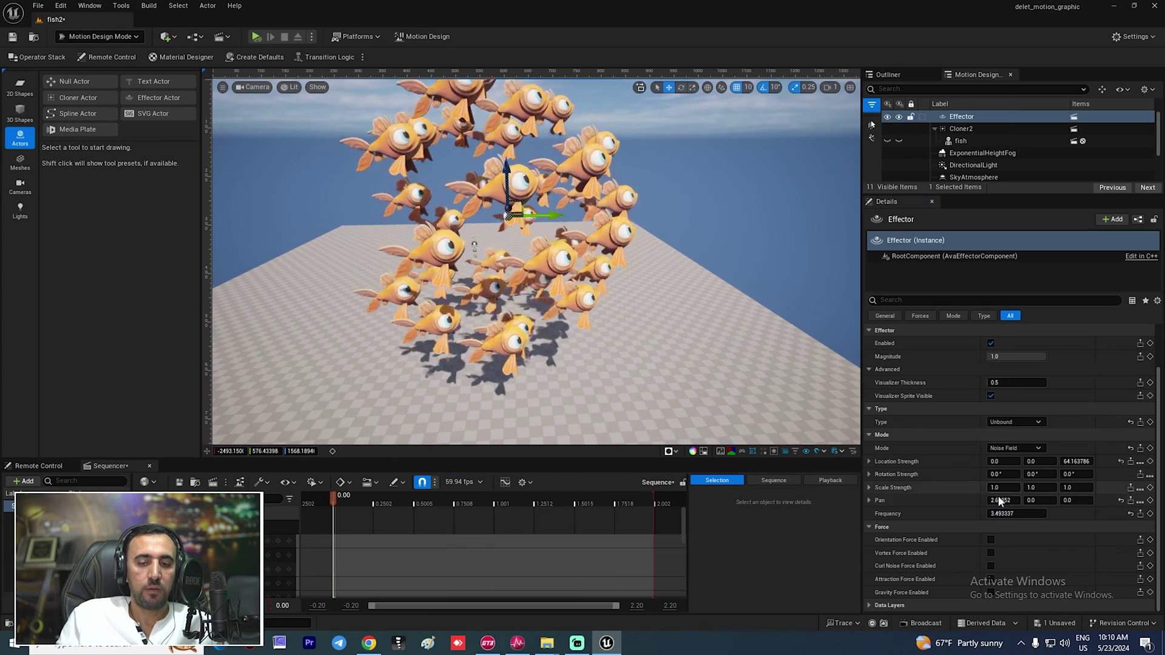
drag(1001, 502, 998, 502)
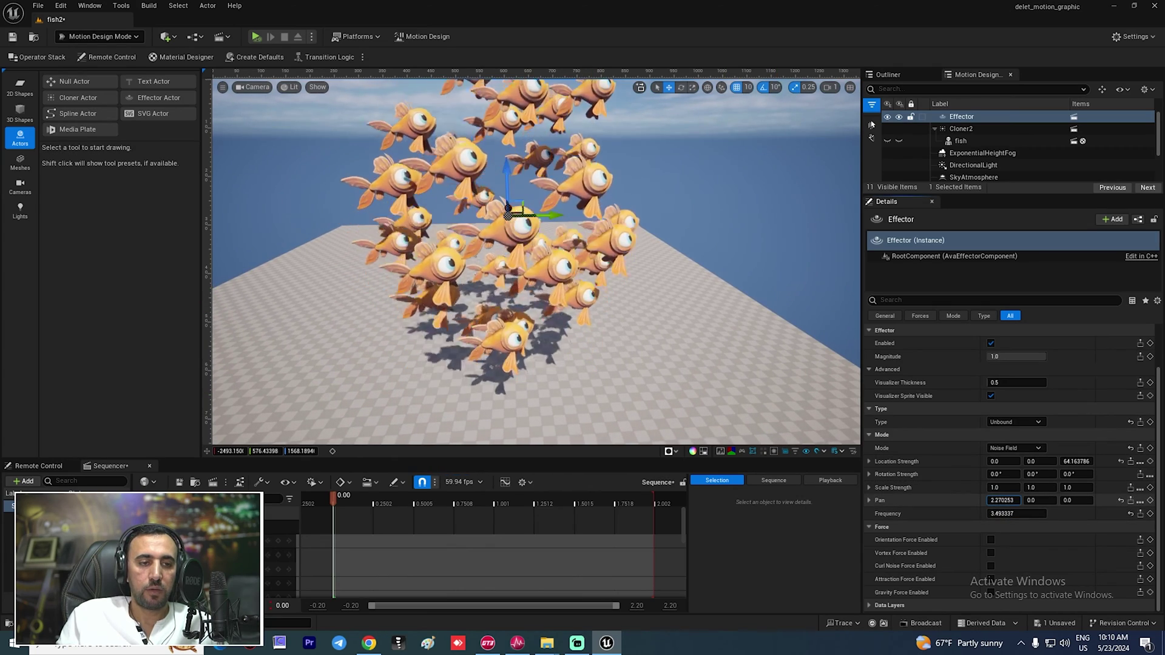
- Set the noise field's location strength to 30 on the X, Y and Z axes
key(s)
mouse_move(665, 306)
right_down()
mouse_move(638, 273)
mouse_move(665, 311)
right_up()
key(w)
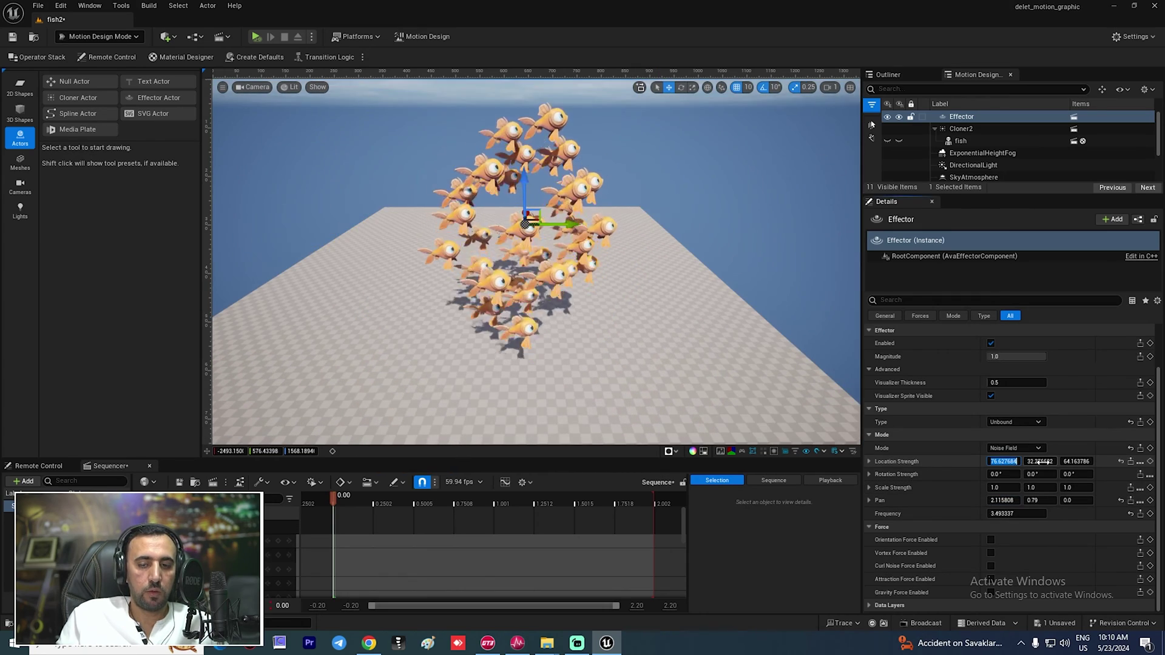
text(3)
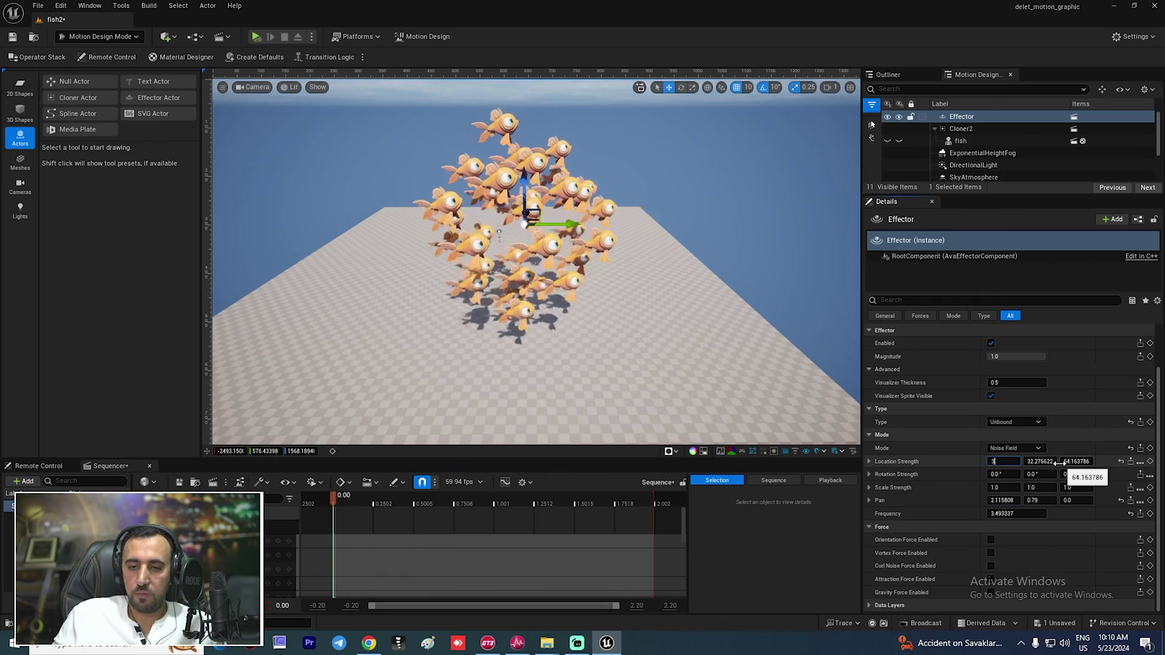
key(Return)
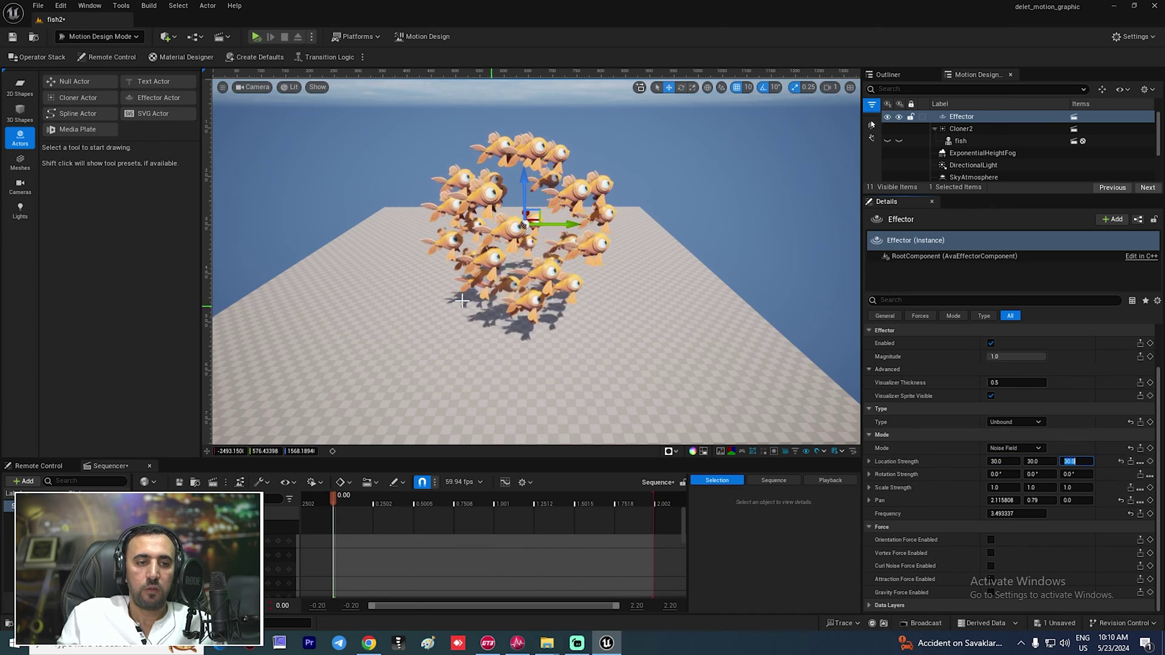
- Set the noise field's X and Y location strength to 0, keeping 30 on Z
right_drag(628, 353, 613, 316)
key(w)
key(w)
key(s)
click(1018, 463)
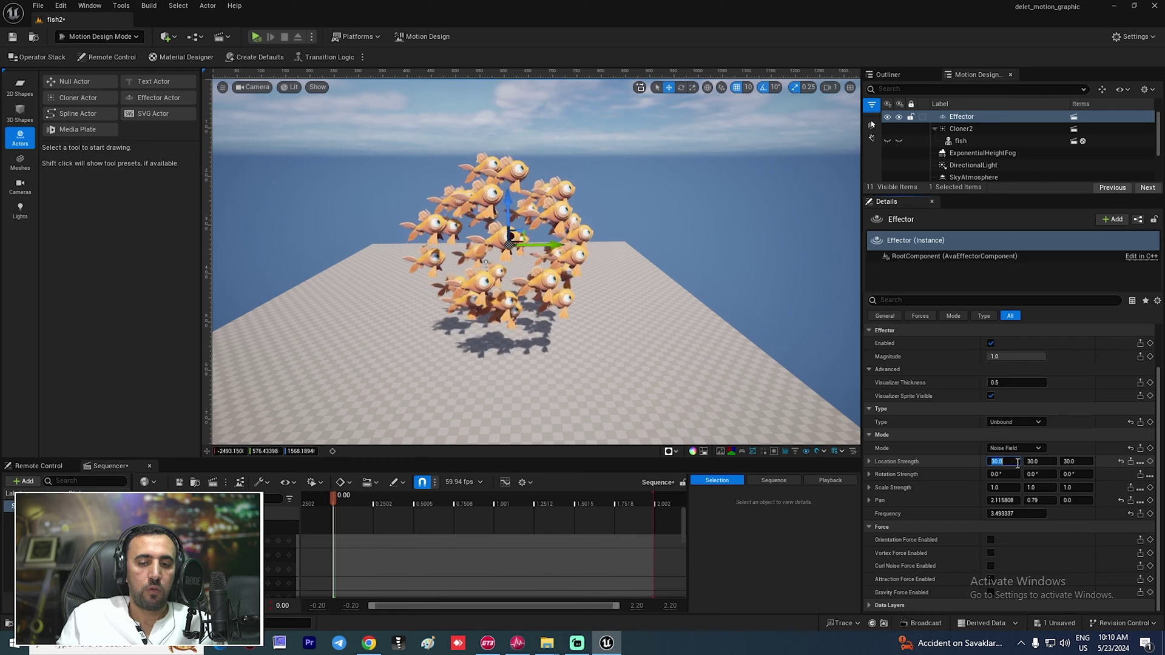
text(0)
key(Tab)
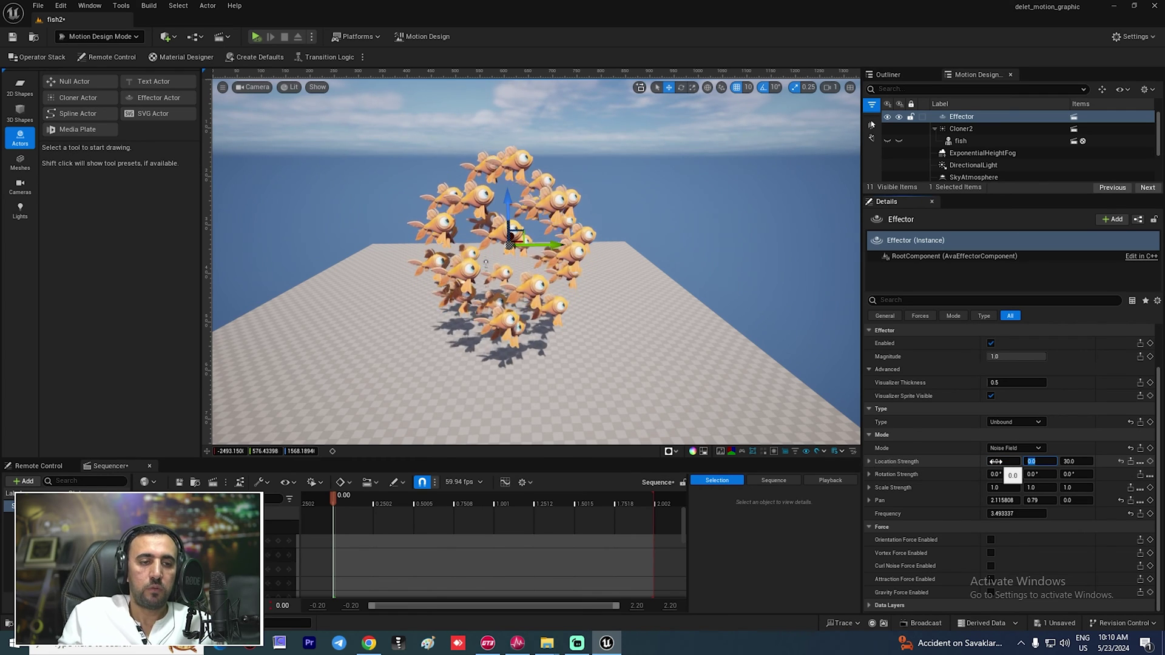
right_drag(607, 336, 616, 325)
key(w)
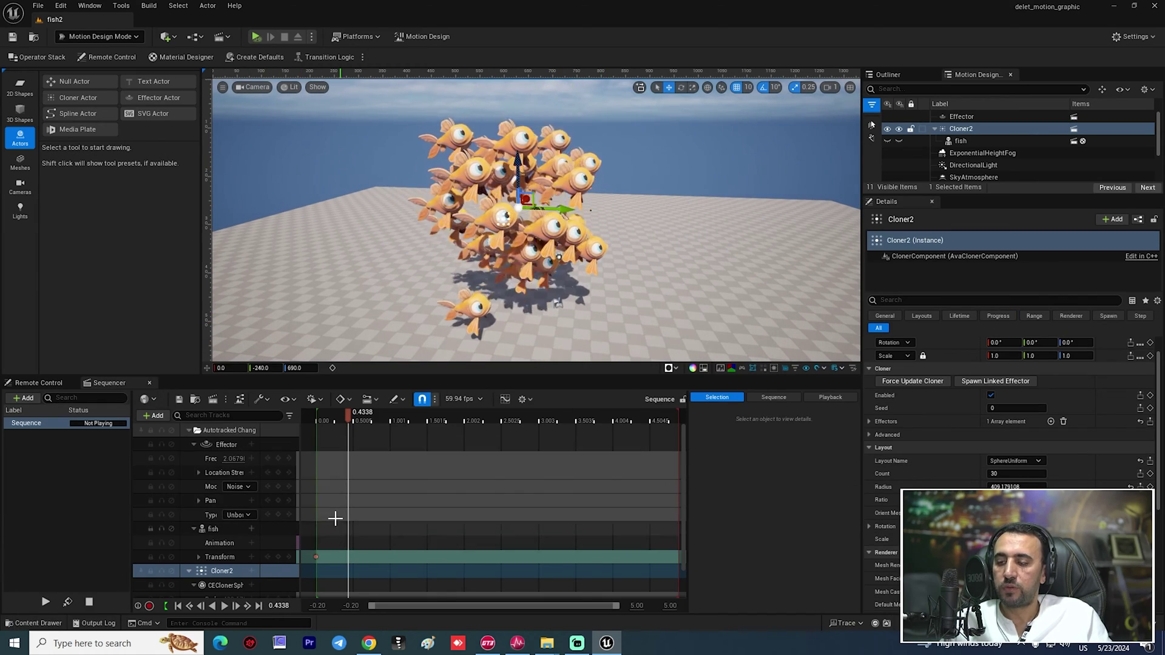
- Select Cloner2 and key its transform at 0.00 on the sequence timeline
click(189, 431)
click(248, 532)
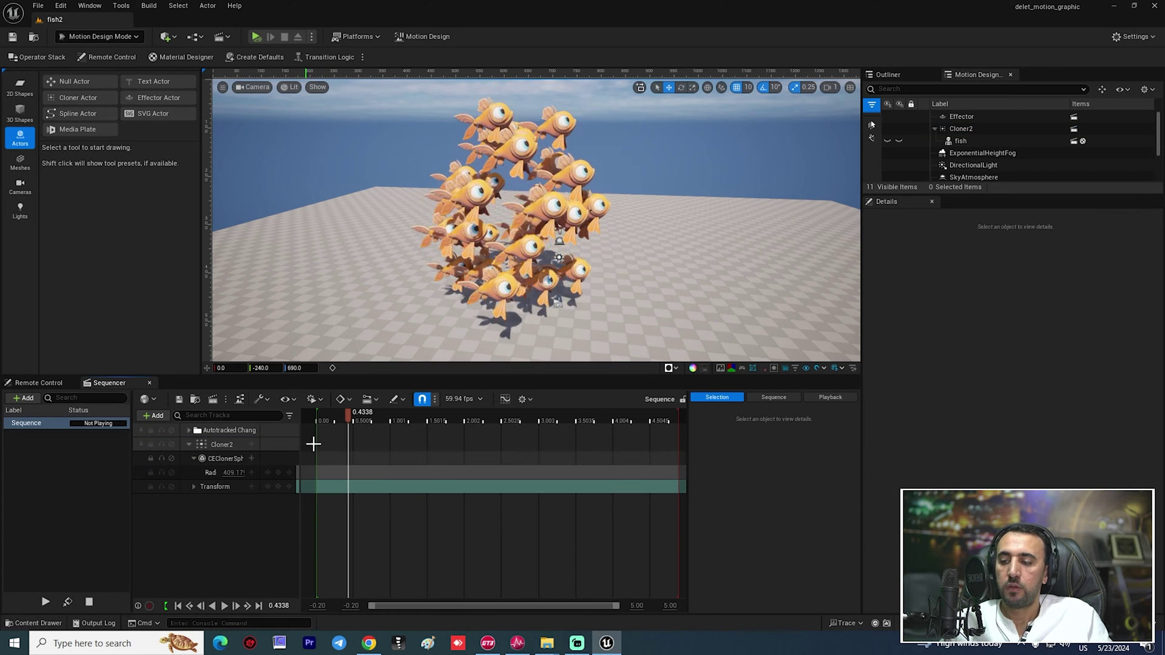
click(510, 131)
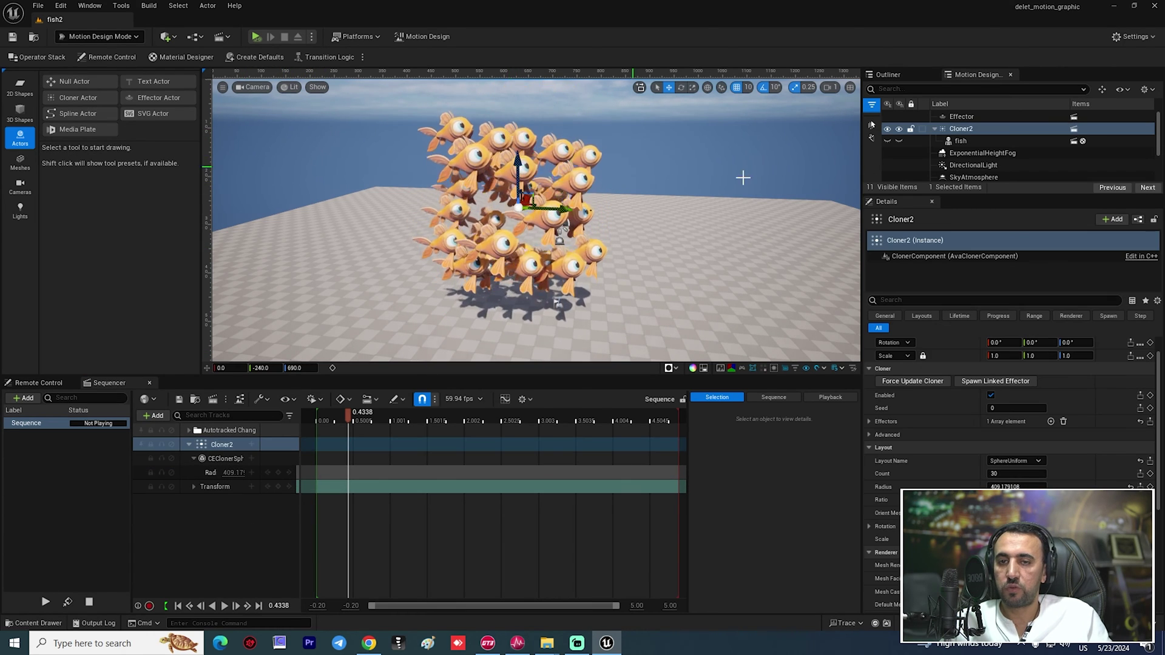
click(965, 119)
click(968, 129)
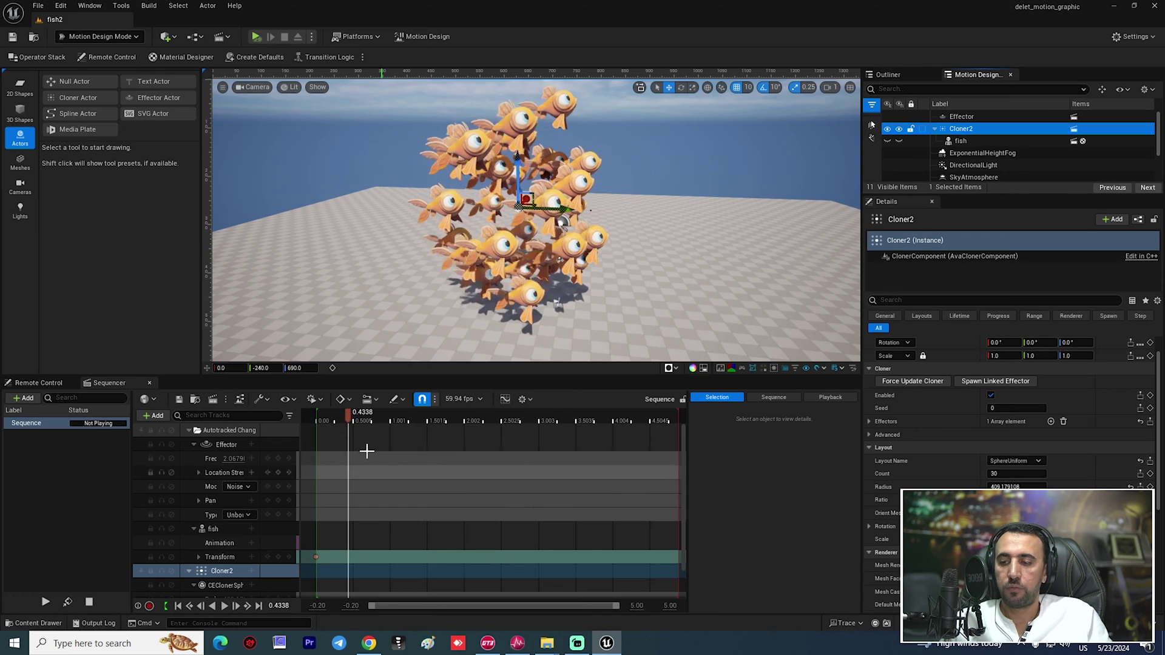
scroll(381, 532, down, 2)
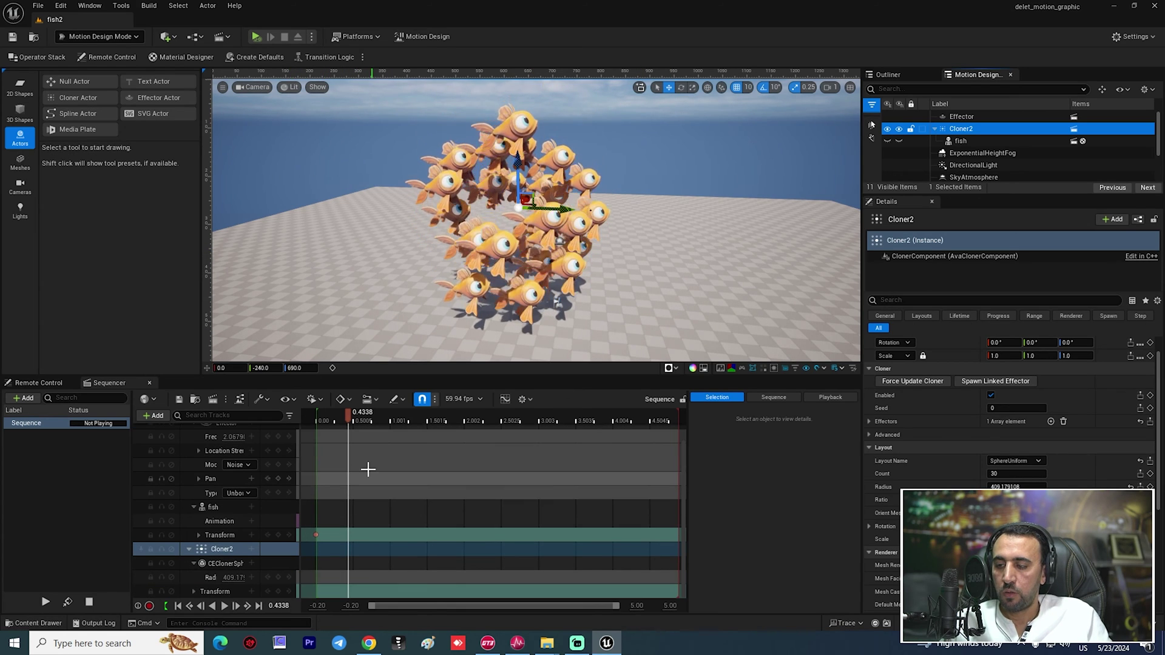
click(349, 417)
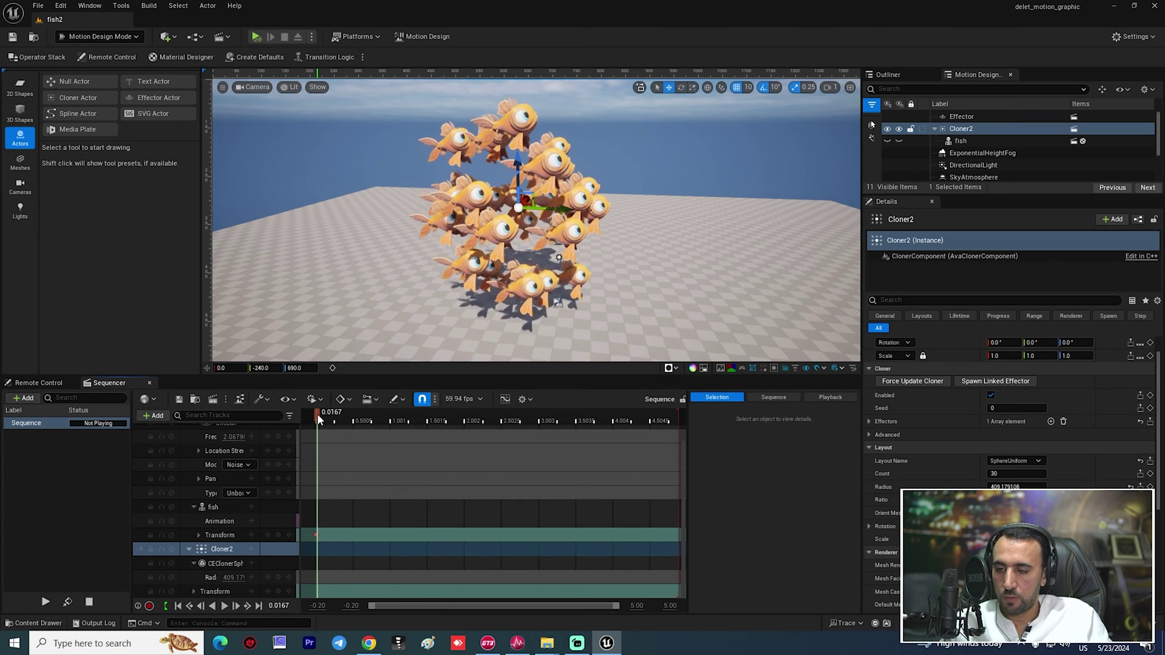
drag(318, 414, 316, 415)
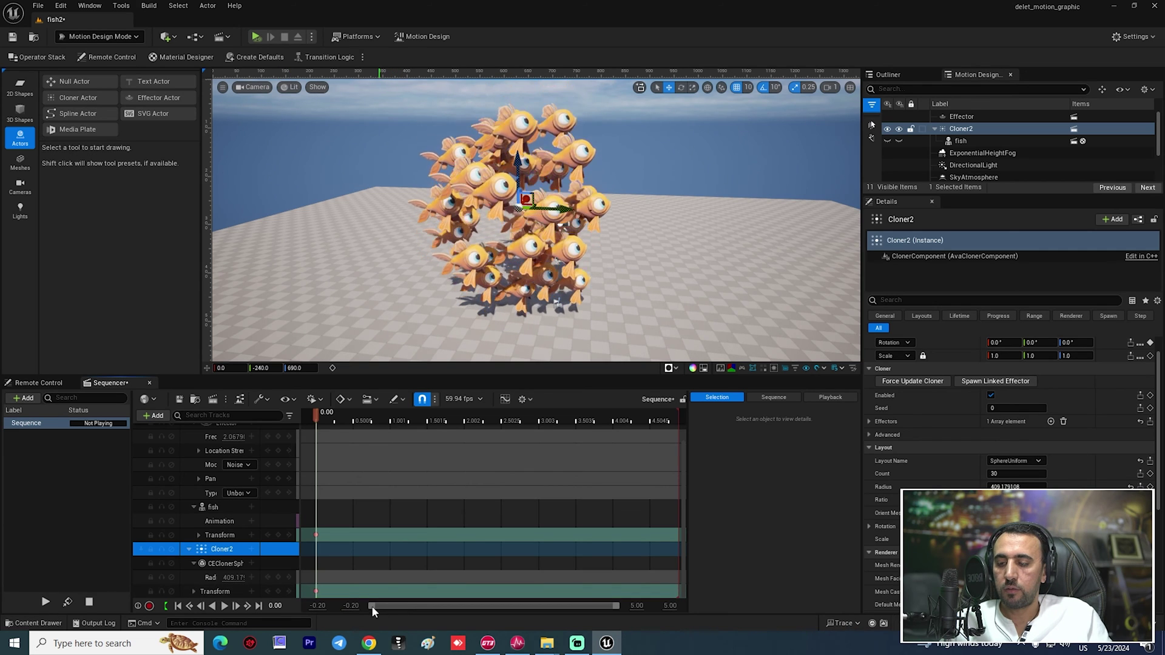
- Scrub the sequence to about 4.65 seconds and check the available frame rates and time display units
click(338, 418)
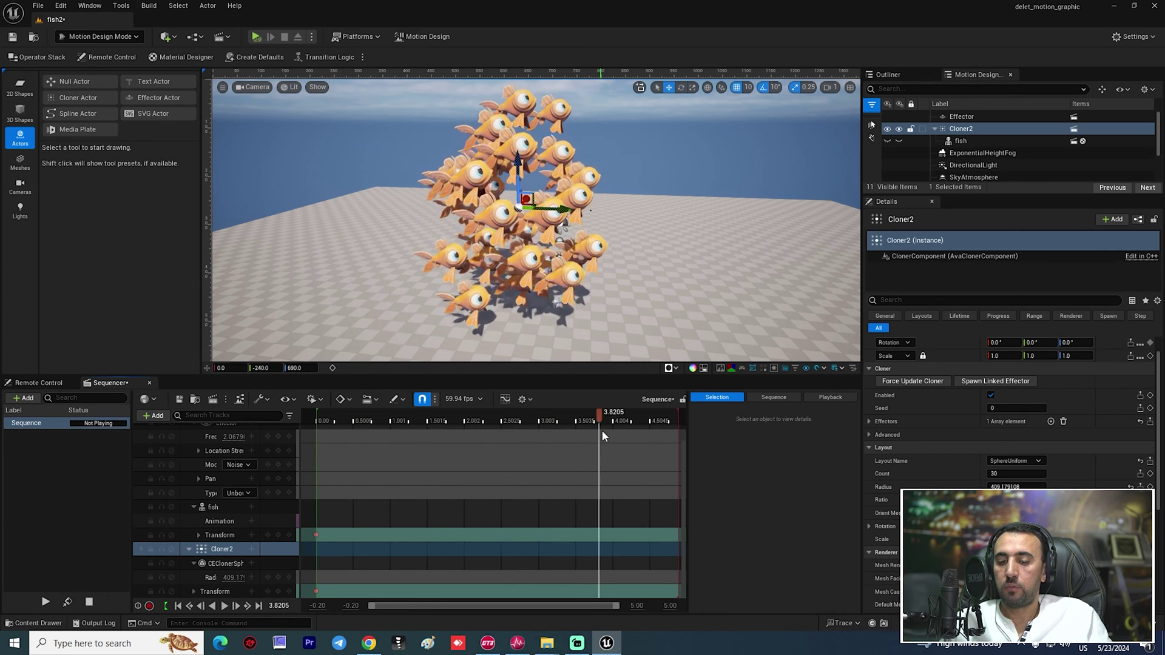
drag(660, 436, 662, 436)
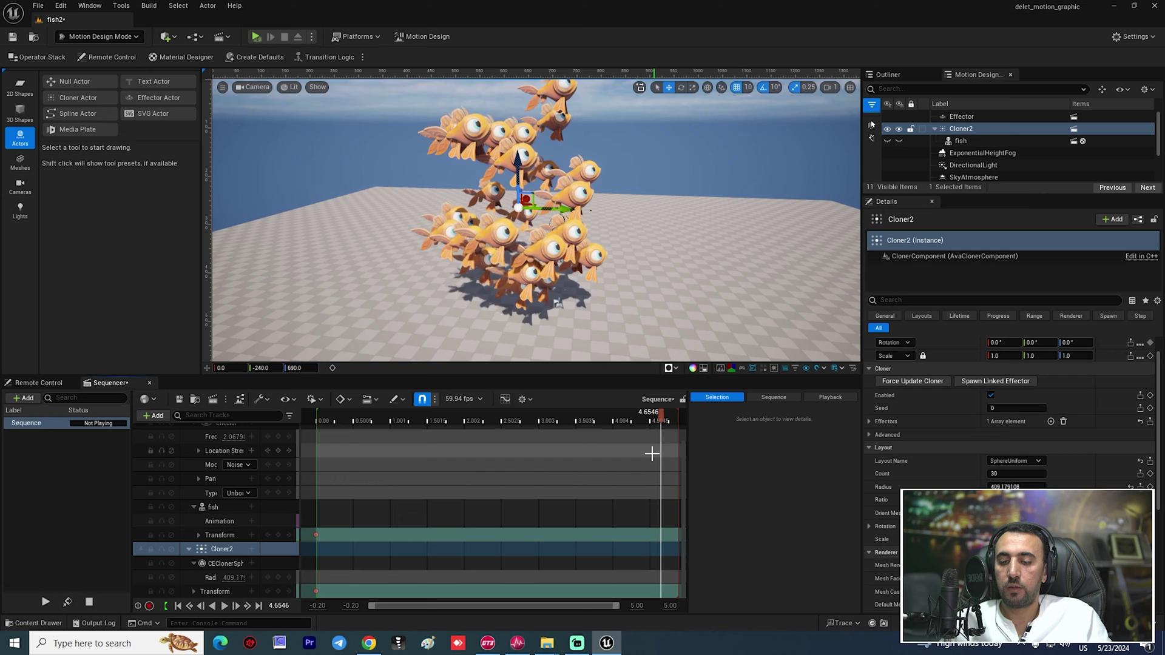
click(466, 399)
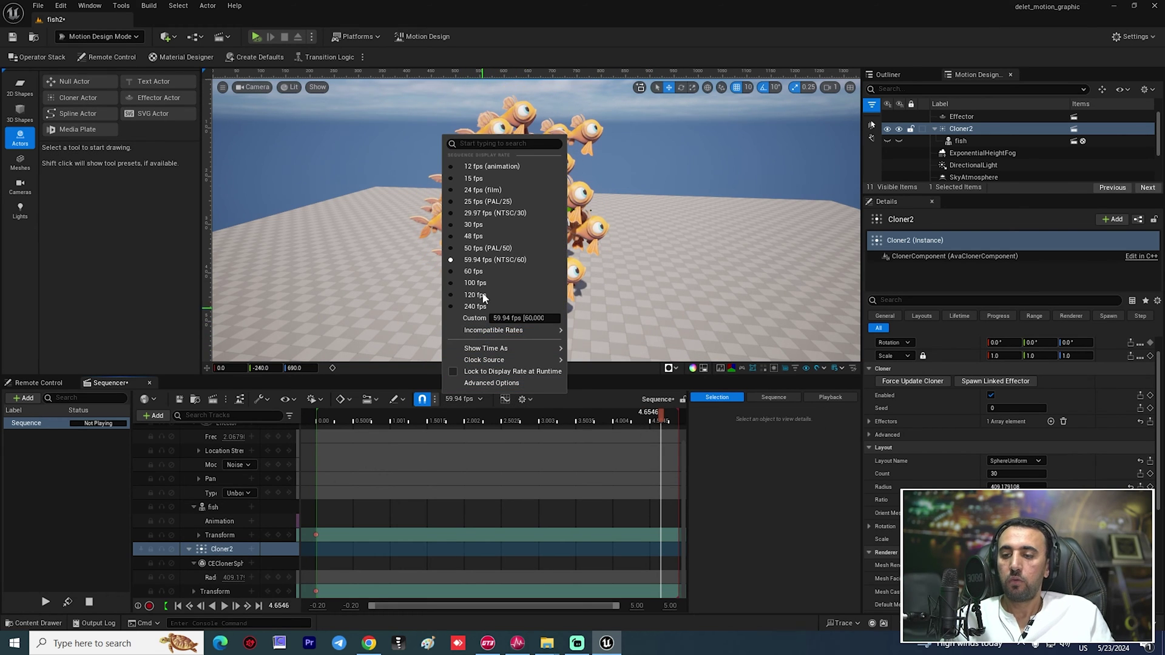
mouse_move(503, 349)
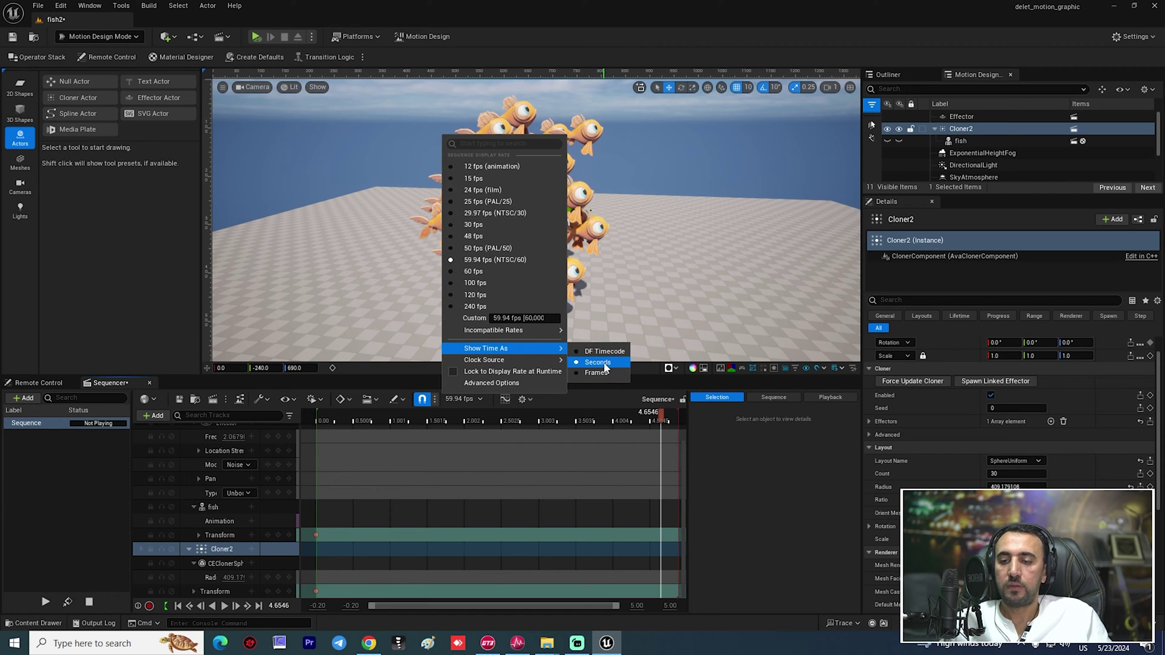
- Set the sequence's working range end to 10 seconds and extend the visible timeline to that range
click(673, 606)
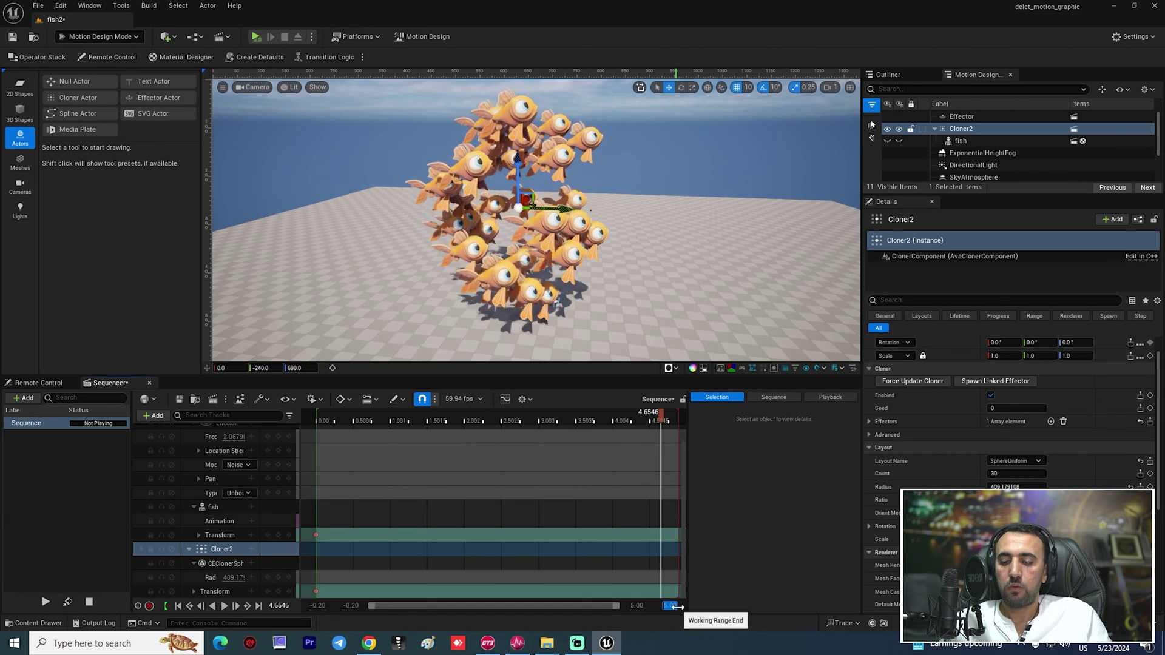
text(10)
key(Return)
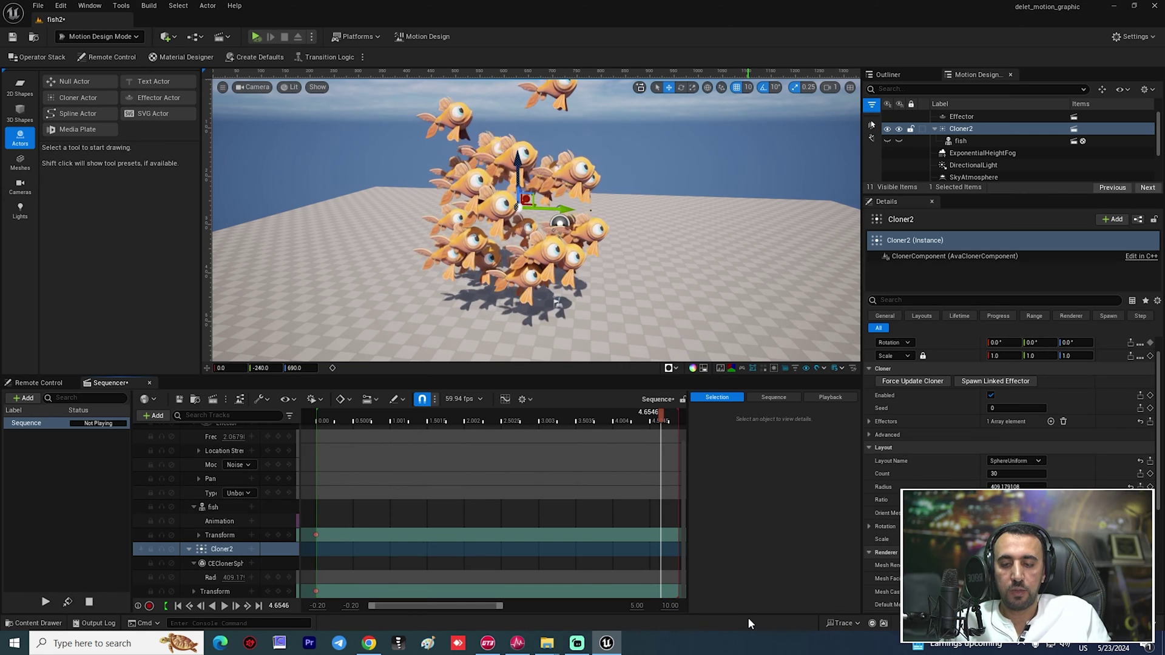
drag(500, 605, 705, 601)
- At about 4.84 seconds, move Cloner2 along the Y axis to 2250 to record its end position
drag(496, 419, 489, 415)
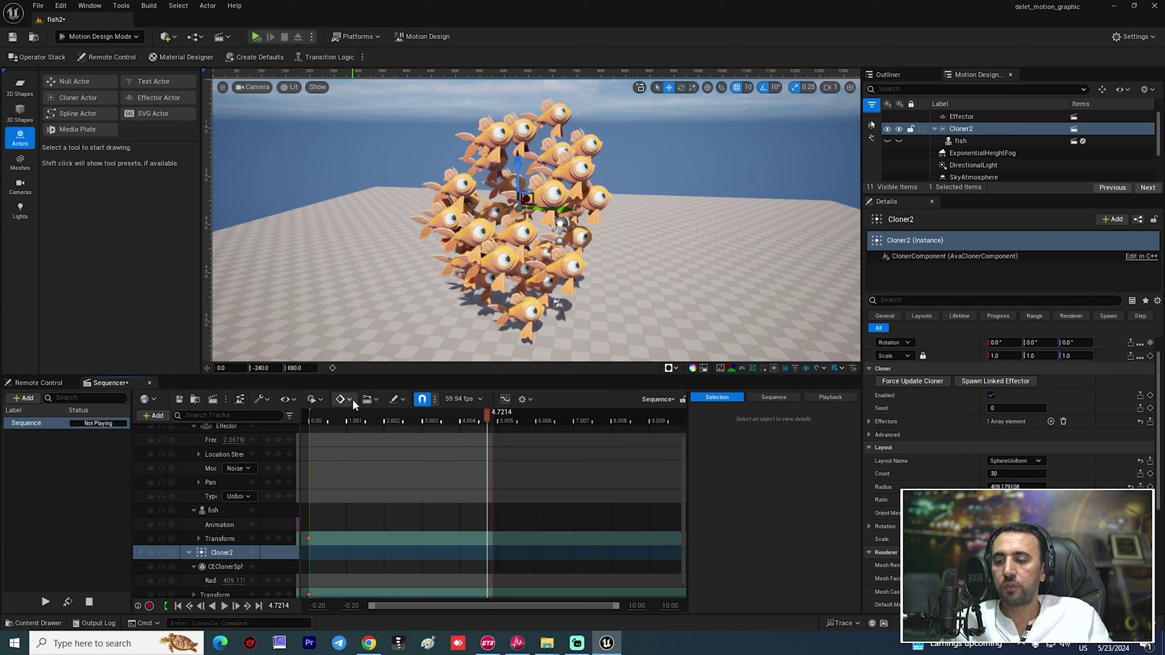
click(375, 400)
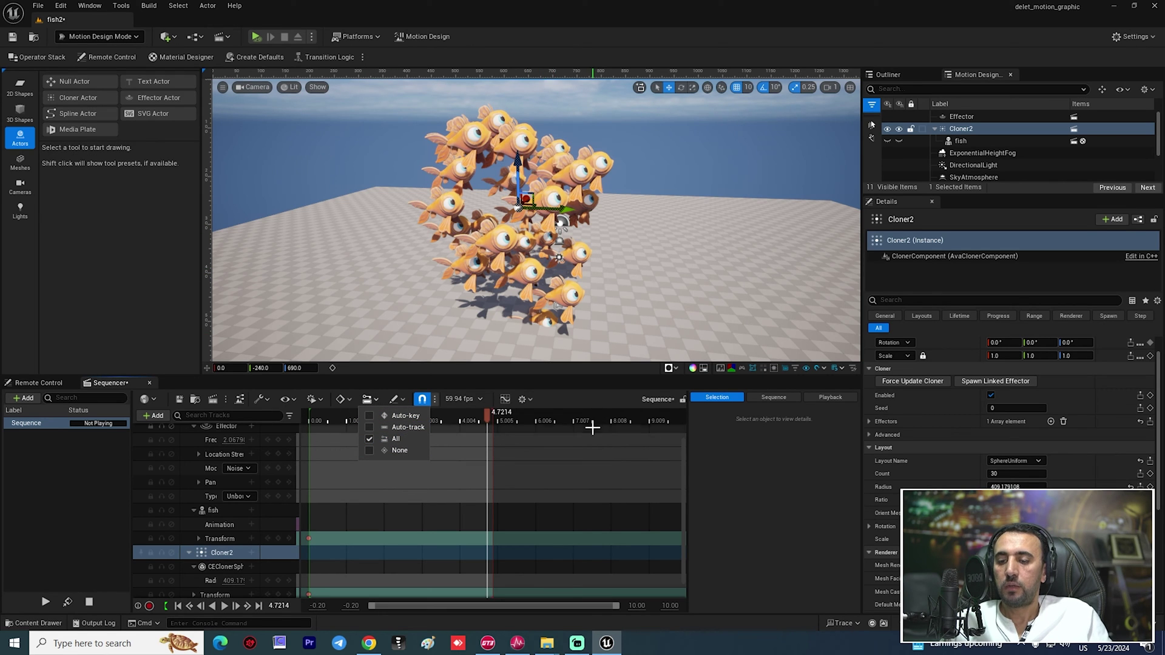
click(489, 423)
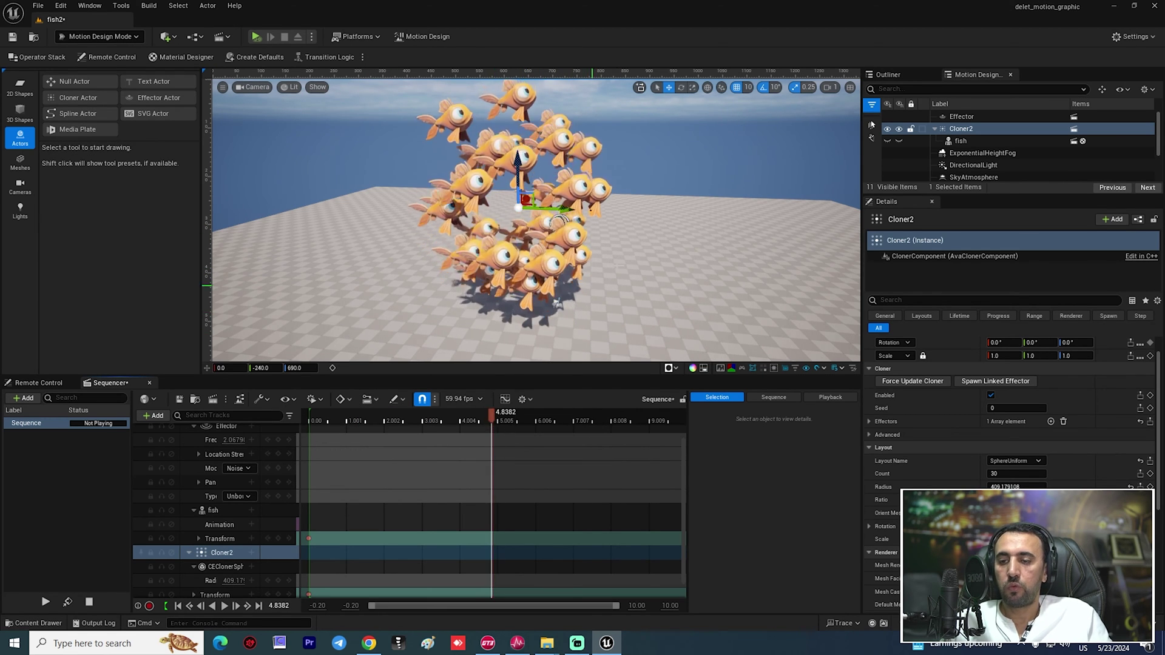
right_drag(593, 285, 501, 213)
key(s)
drag(477, 205, 789, 218)
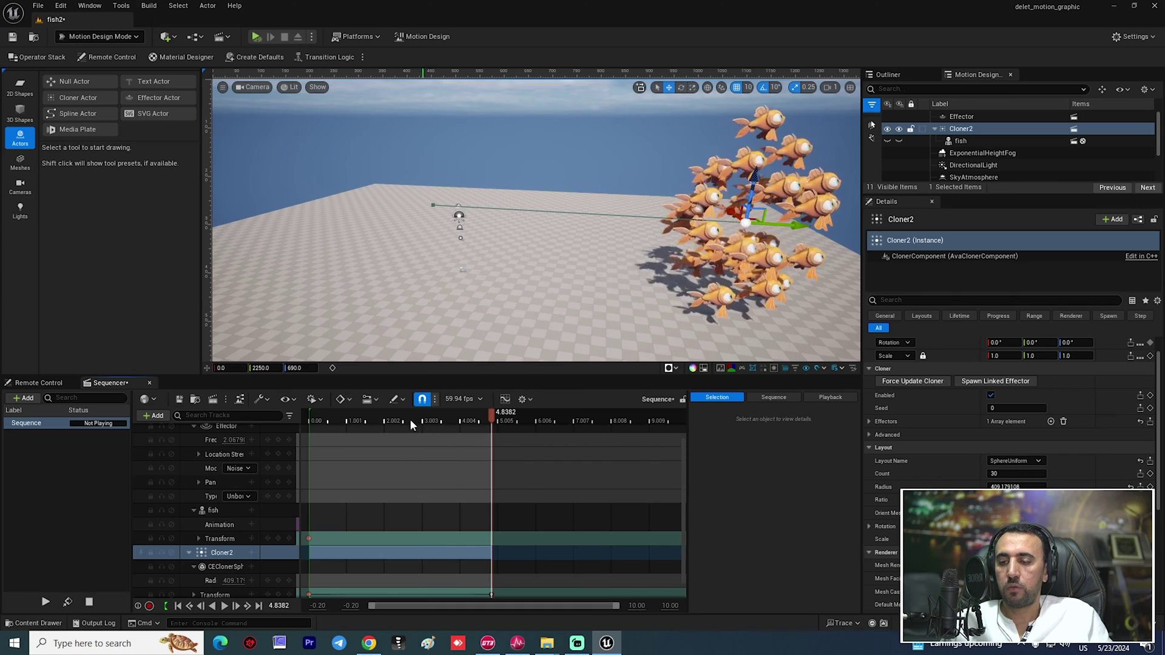
- Play back the sequence and watch the fish school travel across the floor from different camera angles
click(325, 418)
key(space)
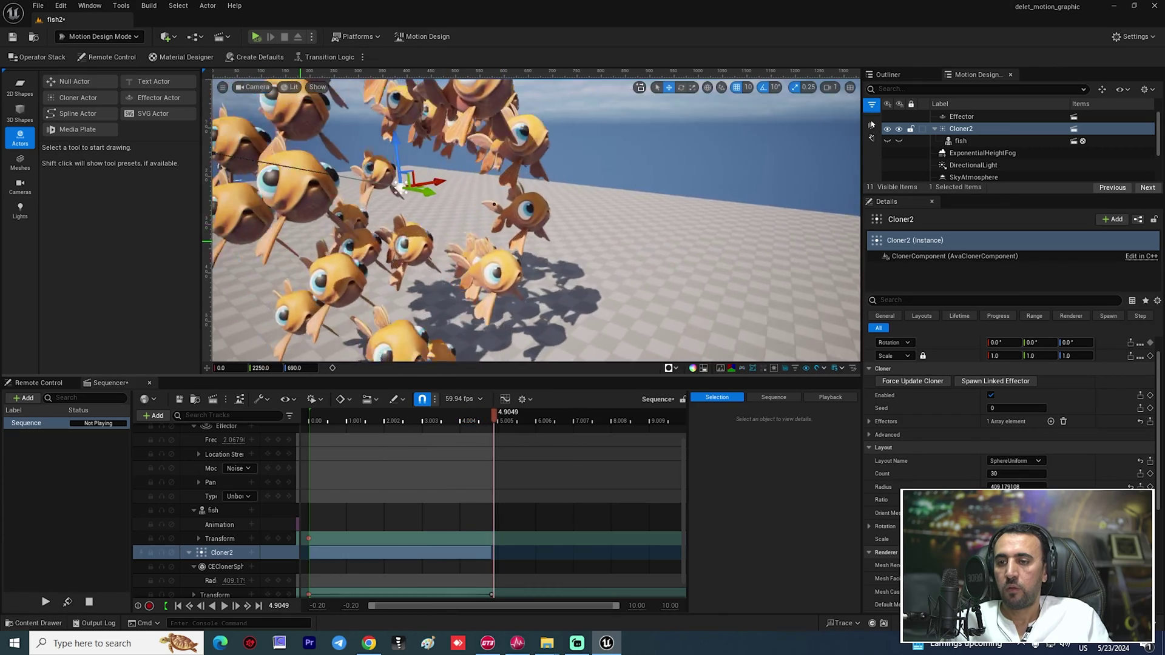
key(s)
right_drag(511, 221, 452, 267)
key(space)
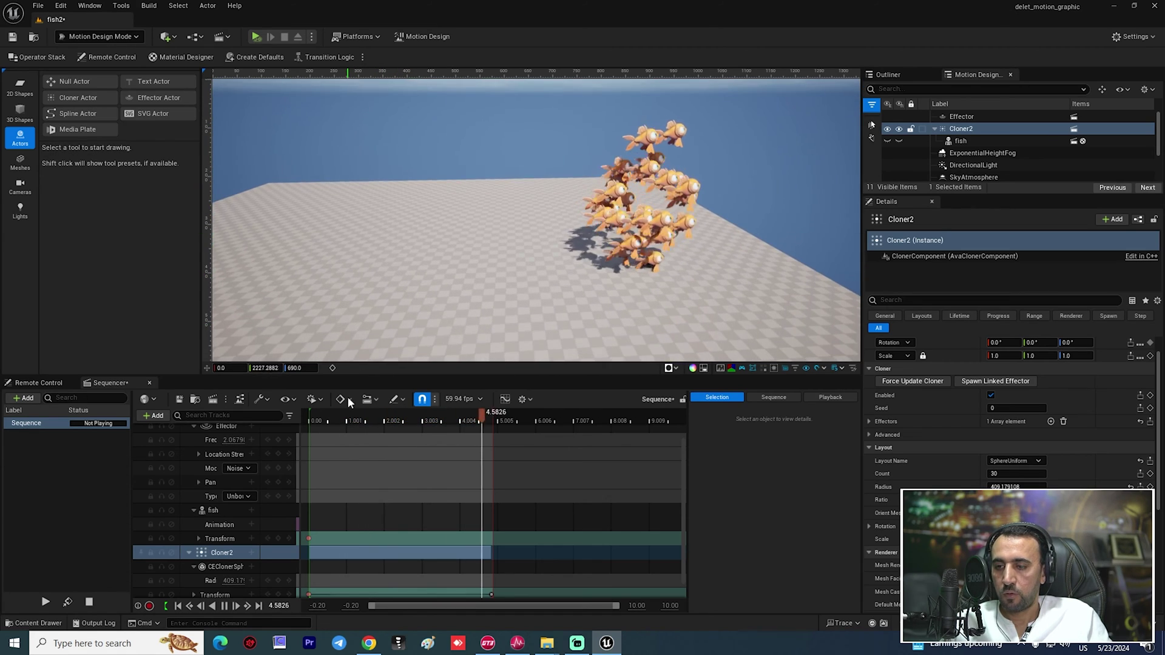
- At 0.00, move Cloner2 back along the Y axis to -1770 as its new start position
click(335, 421)
right_drag(488, 313, 495, 299)
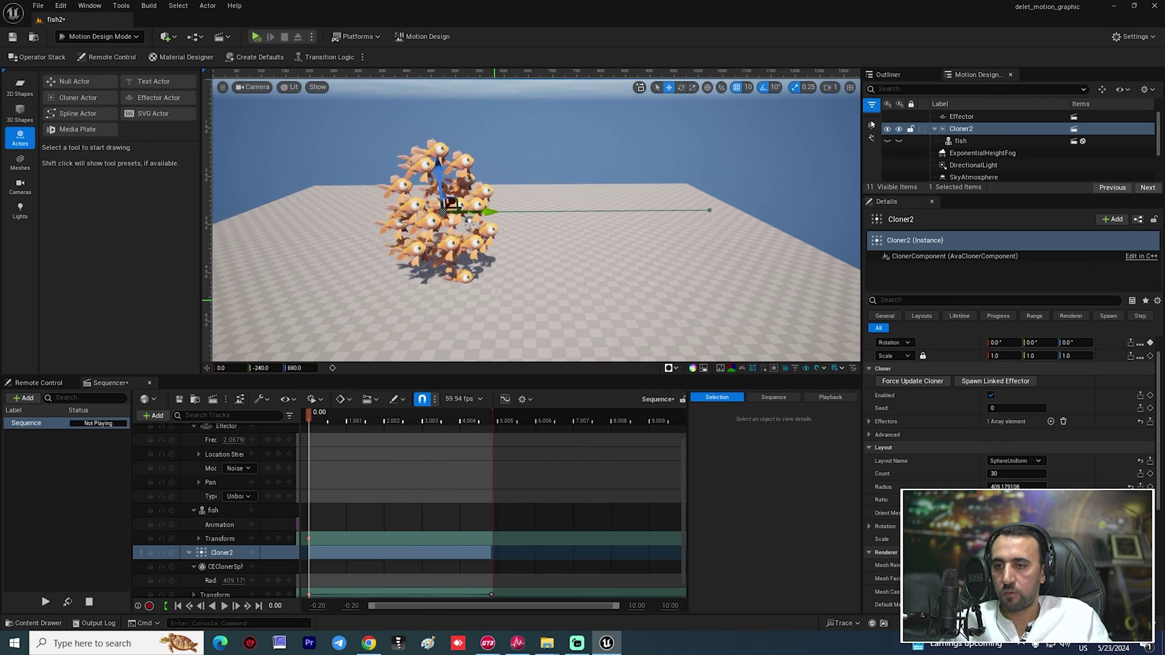
drag(494, 211, 328, 242)
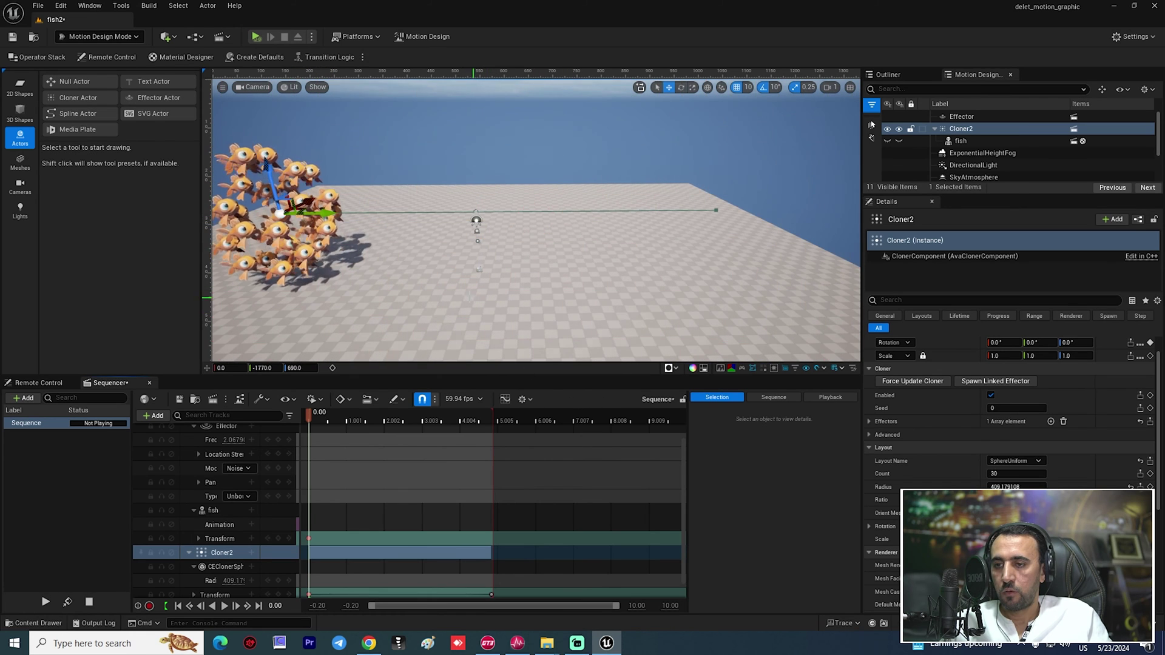
right_drag(473, 298, 364, 297)
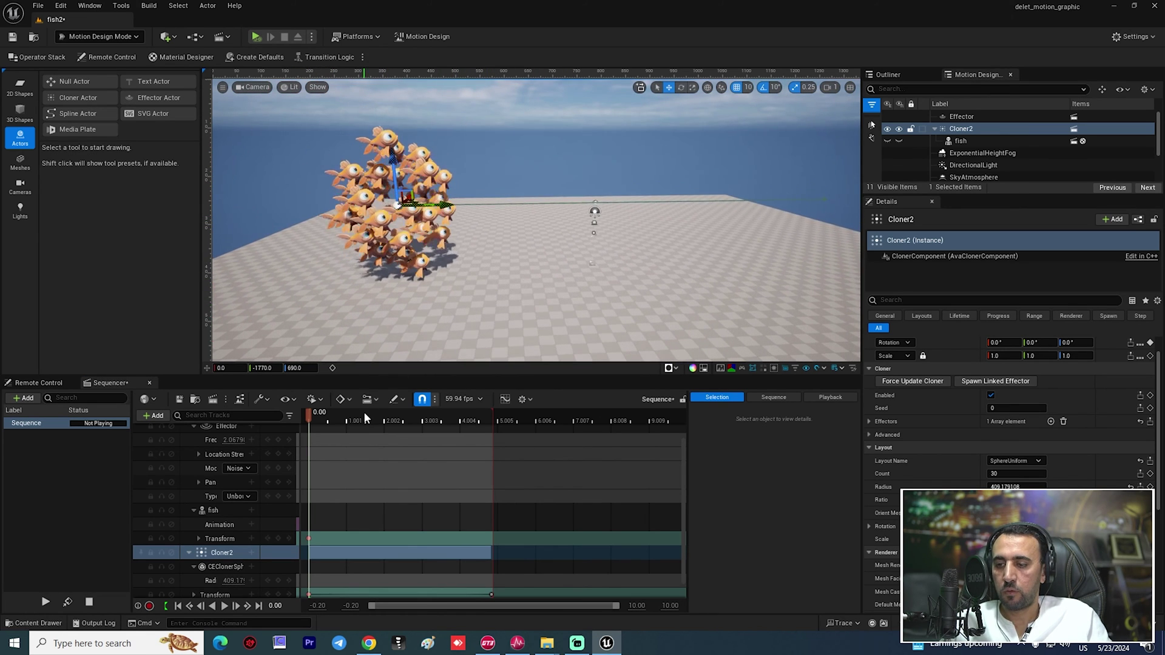
- Play back the lengthened fish movement, rewind the sequence towards its start and save the level
key(space)
right_drag(476, 267, 503, 282)
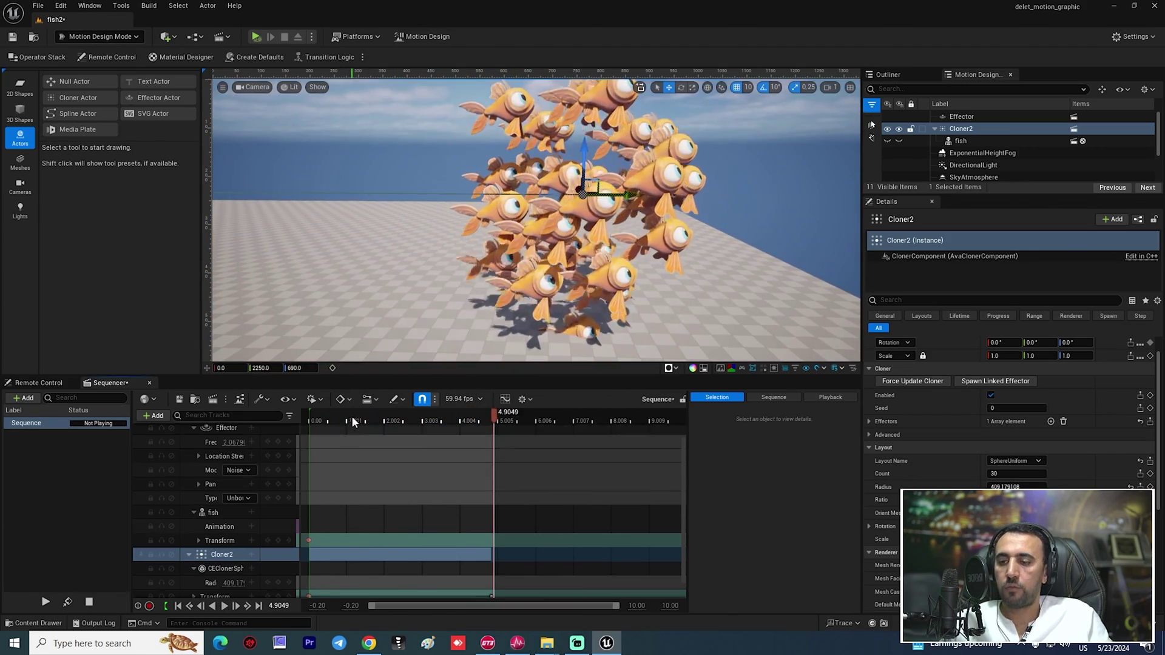
drag(342, 418, 326, 418)
key(ctrl+s)
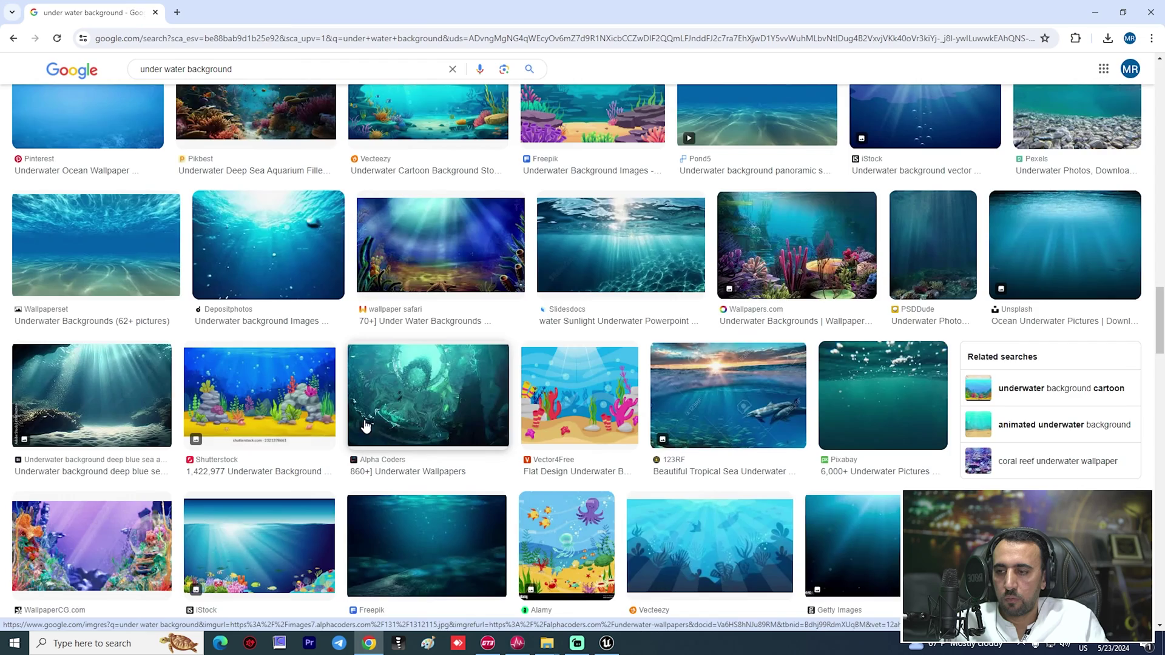
- Filter the underwater background image results to show only large images
scroll(490, 132, up, 10)
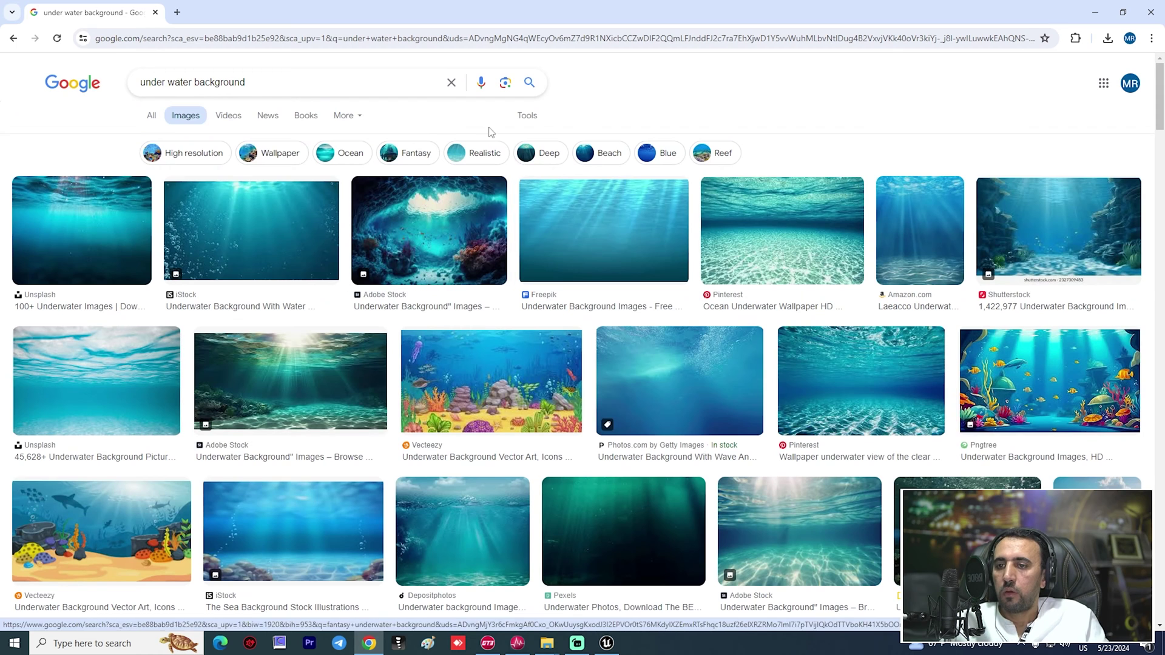
click(524, 115)
click(149, 184)
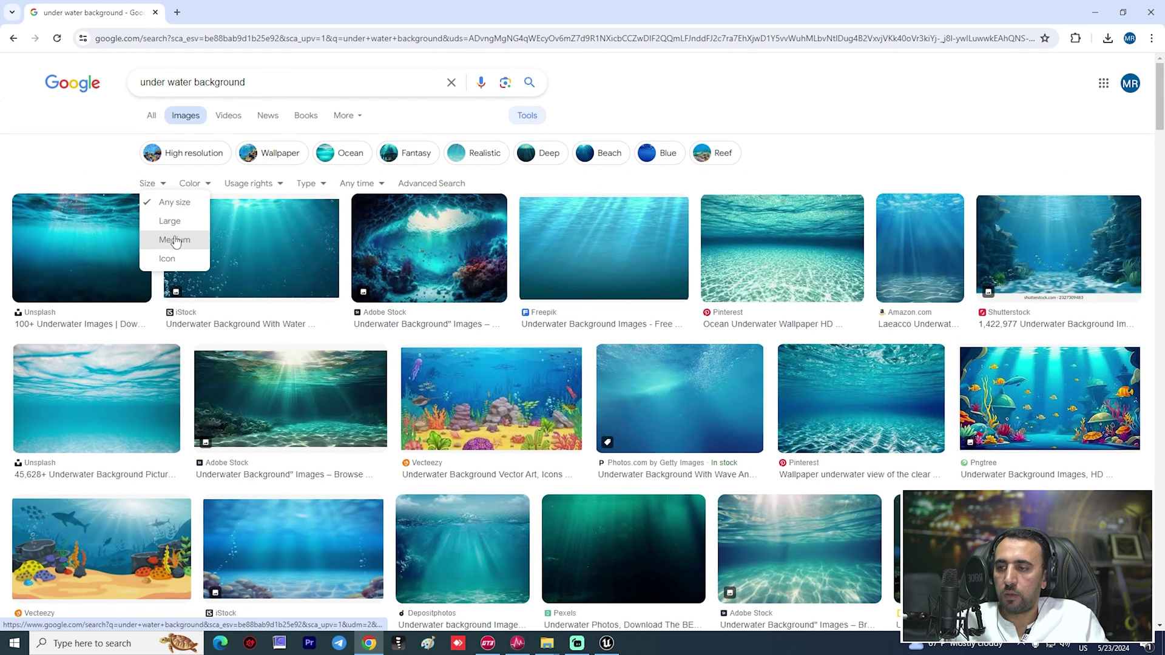
click(172, 222)
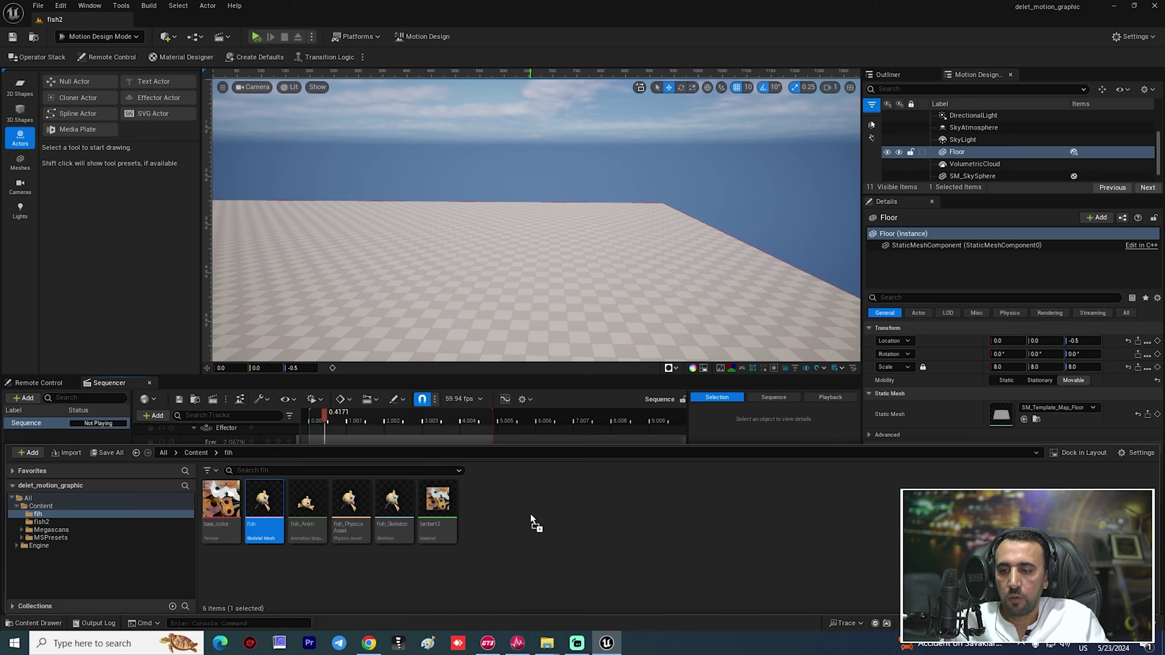
- Import the underwater background image into the fih folder and create a sprite from its texture
drag(531, 513, 515, 512)
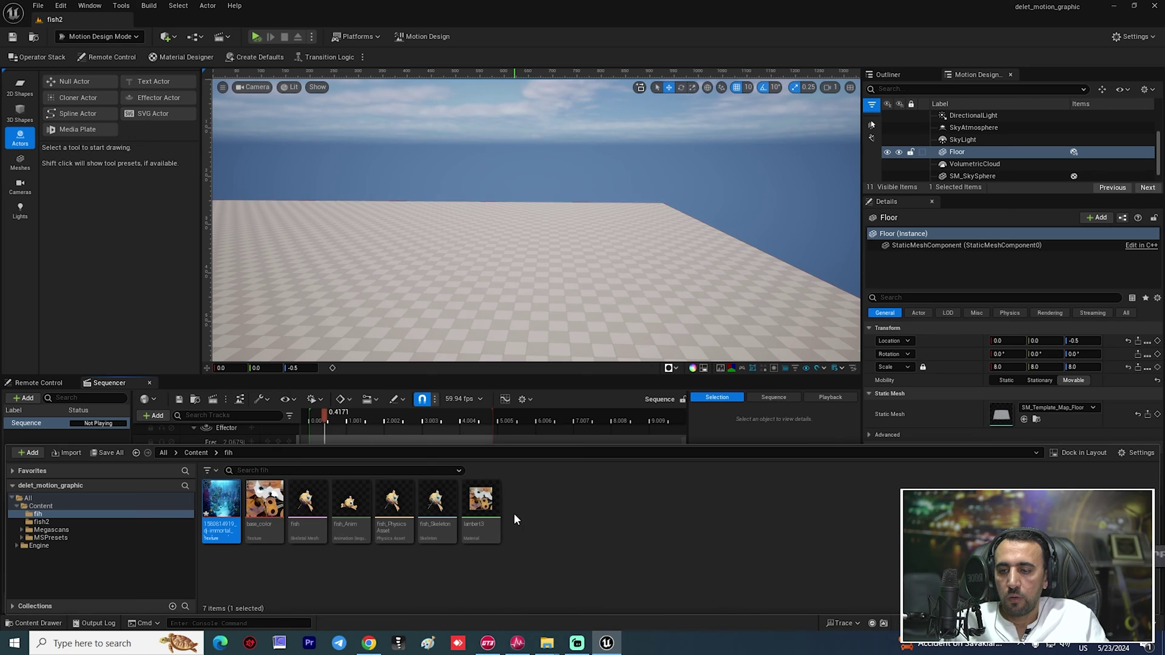
right_click(228, 489)
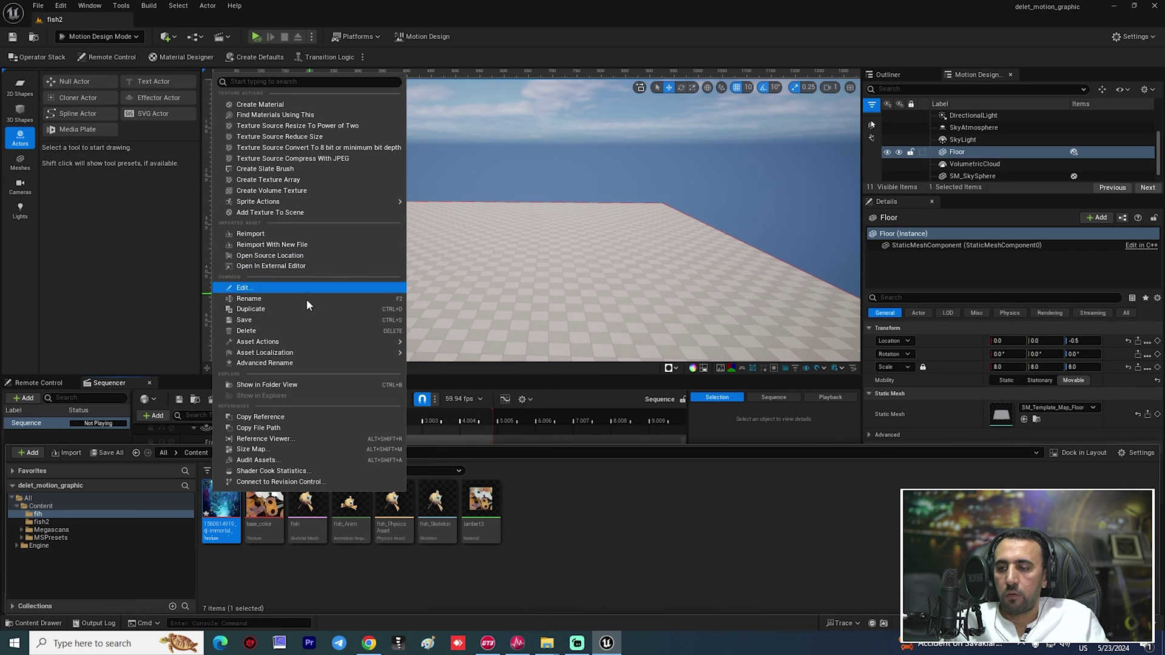
click(224, 508)
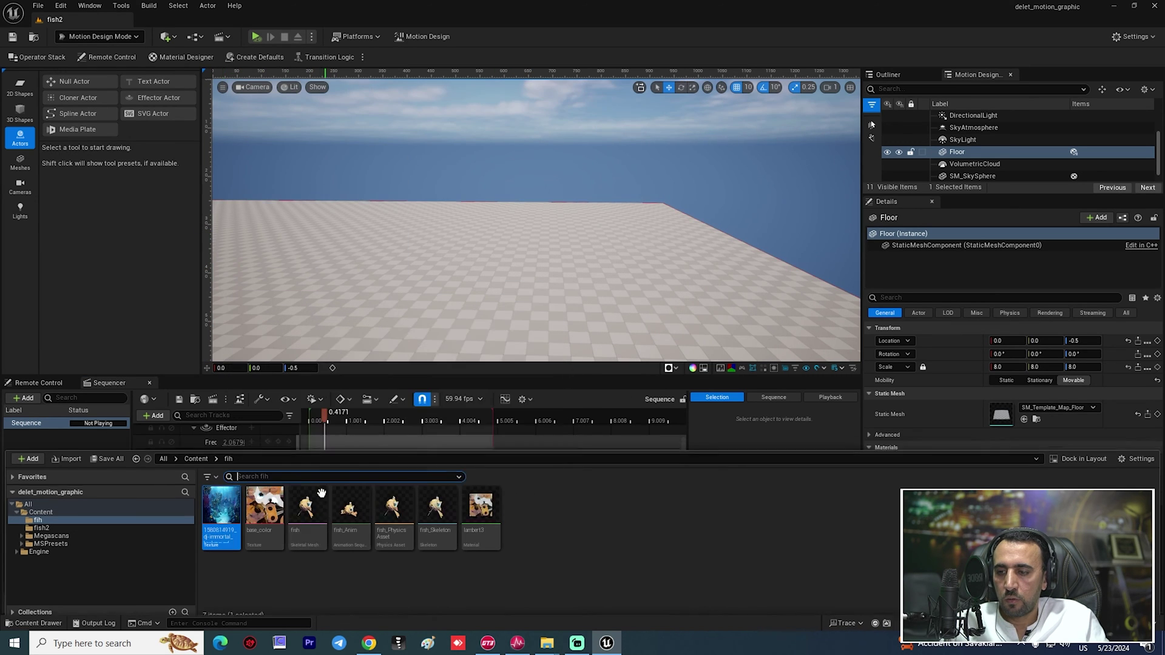
right_click(220, 496)
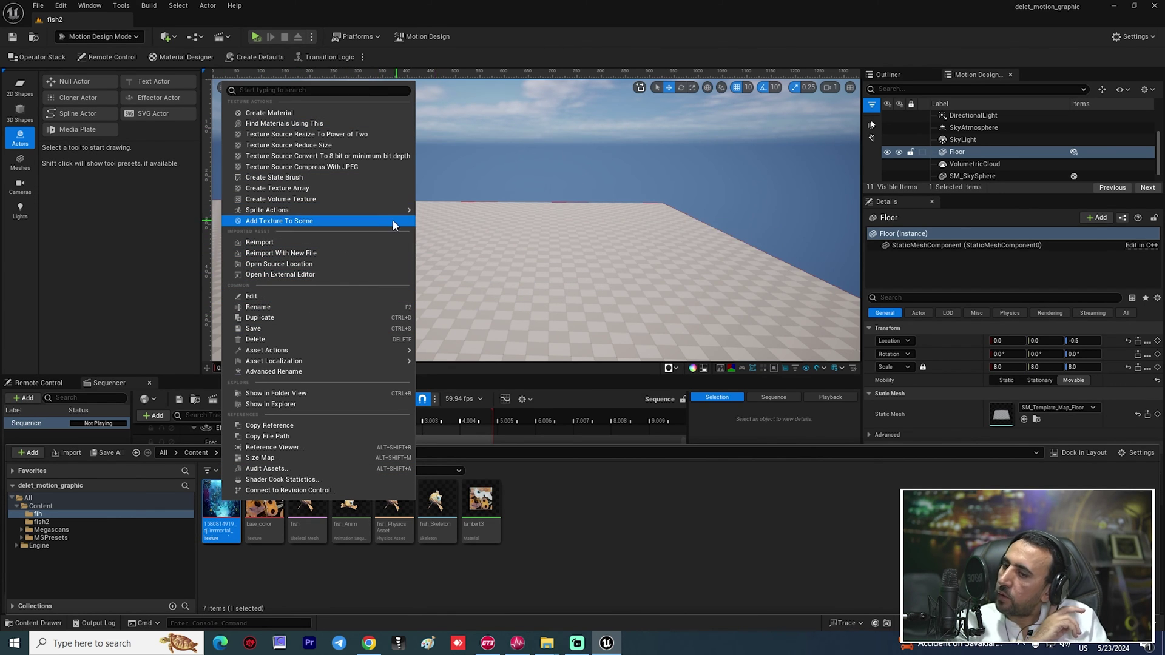
mouse_move(384, 211)
click(482, 236)
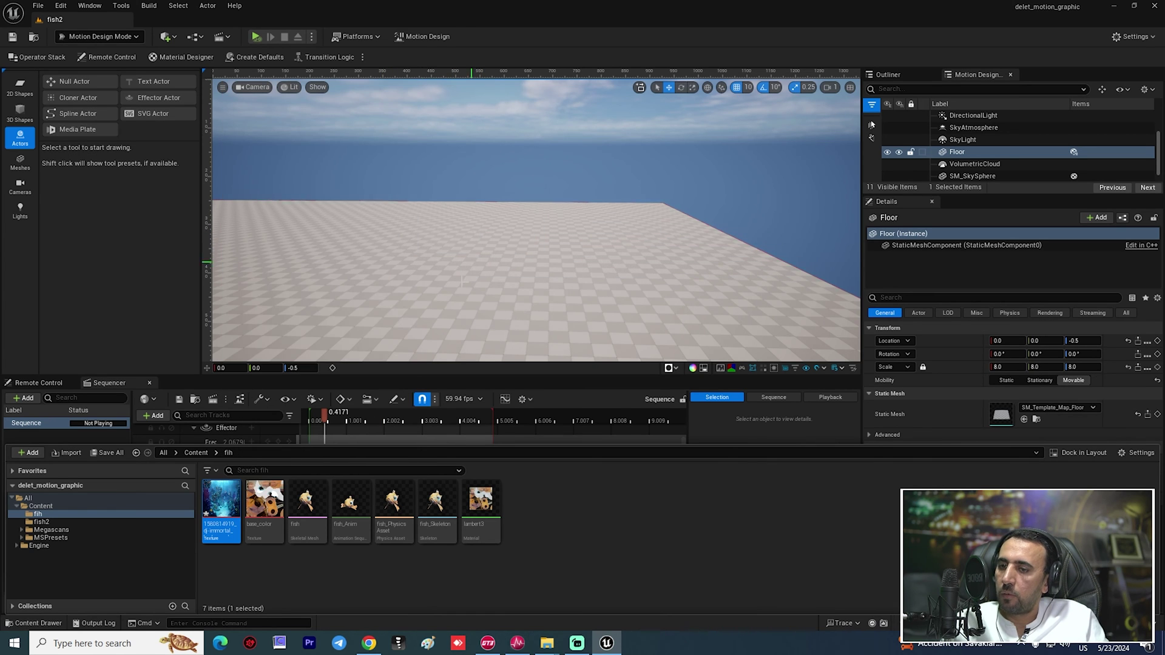
right_click(226, 485)
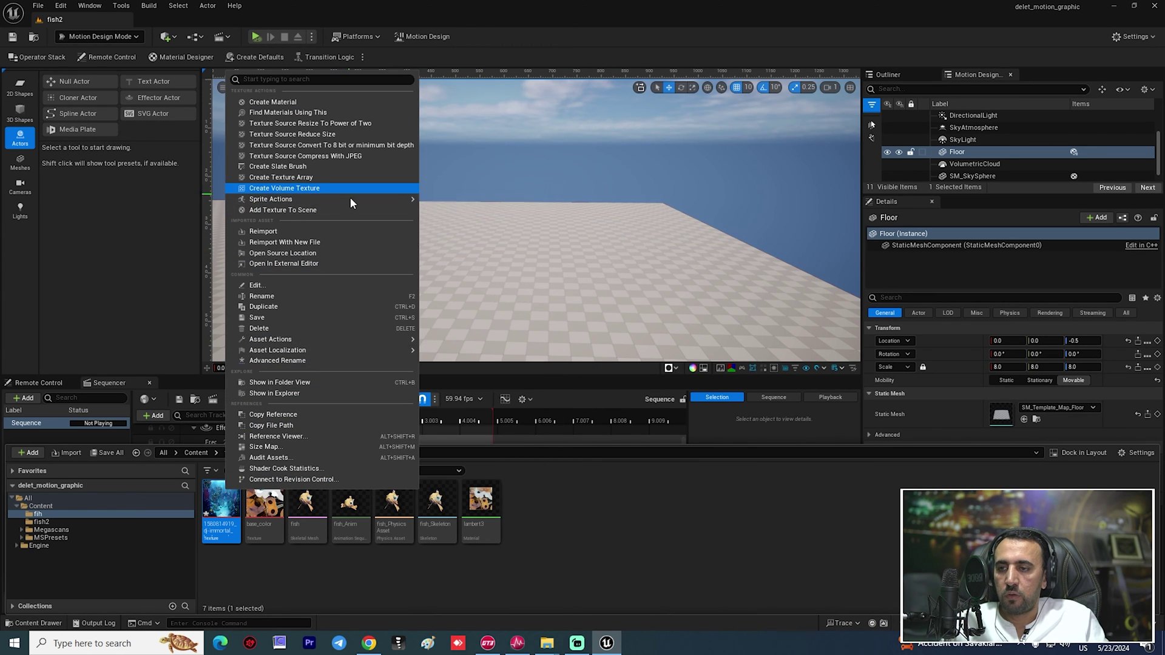
mouse_move(406, 198)
click(490, 202)
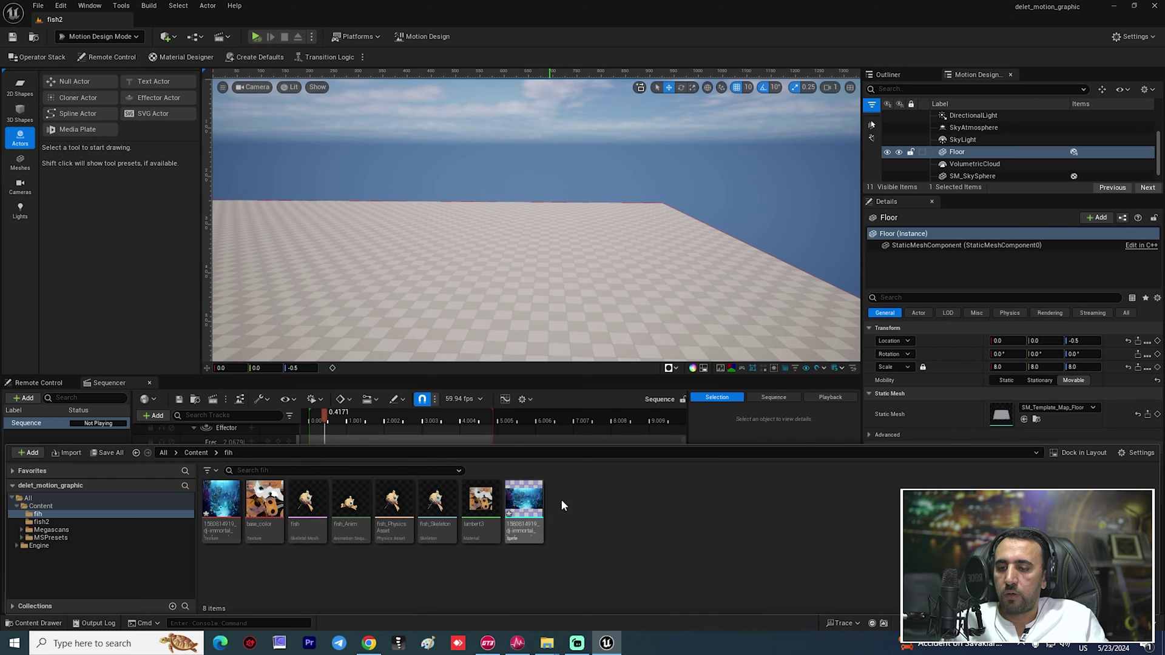
- Place the underwater sprite in the level on the floor and rotate it 90 degrees about the Z axis
drag(520, 499, 491, 250)
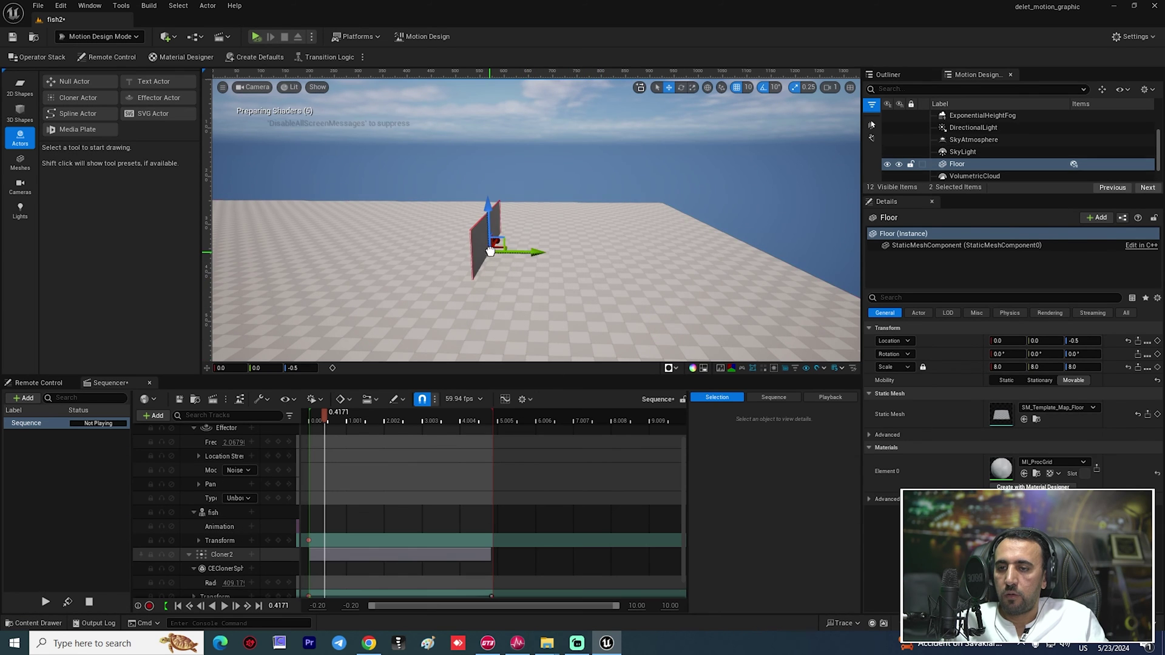
right_drag(537, 285, 486, 327)
key(e)
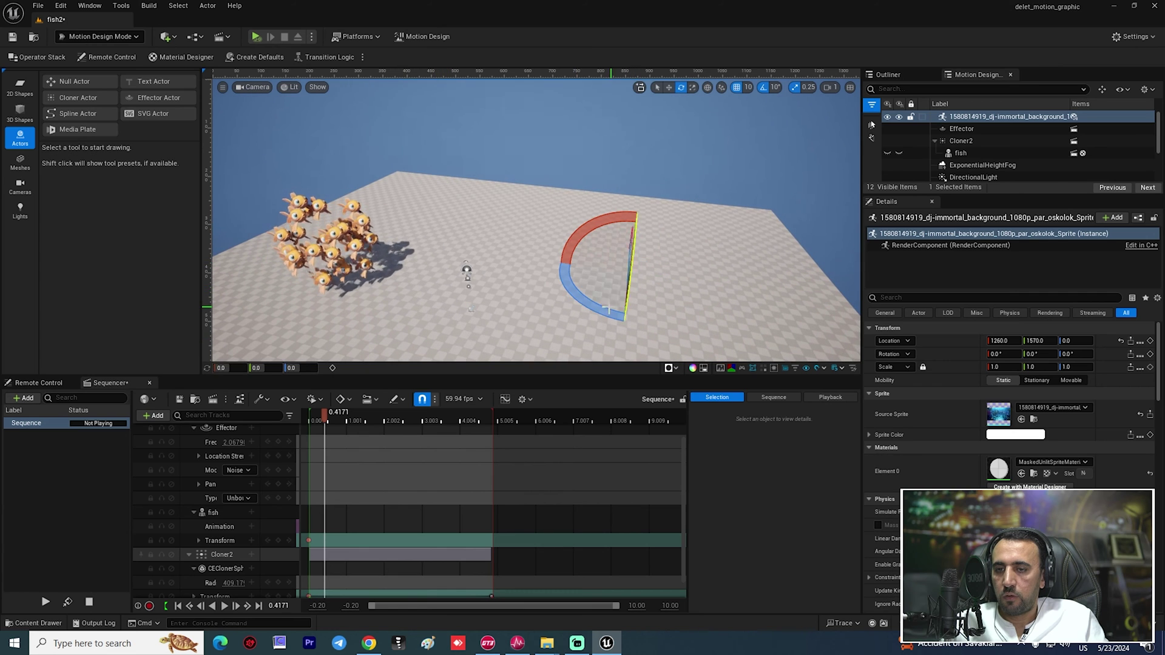
drag(573, 296, 511, 273)
drag(642, 243, 698, 272)
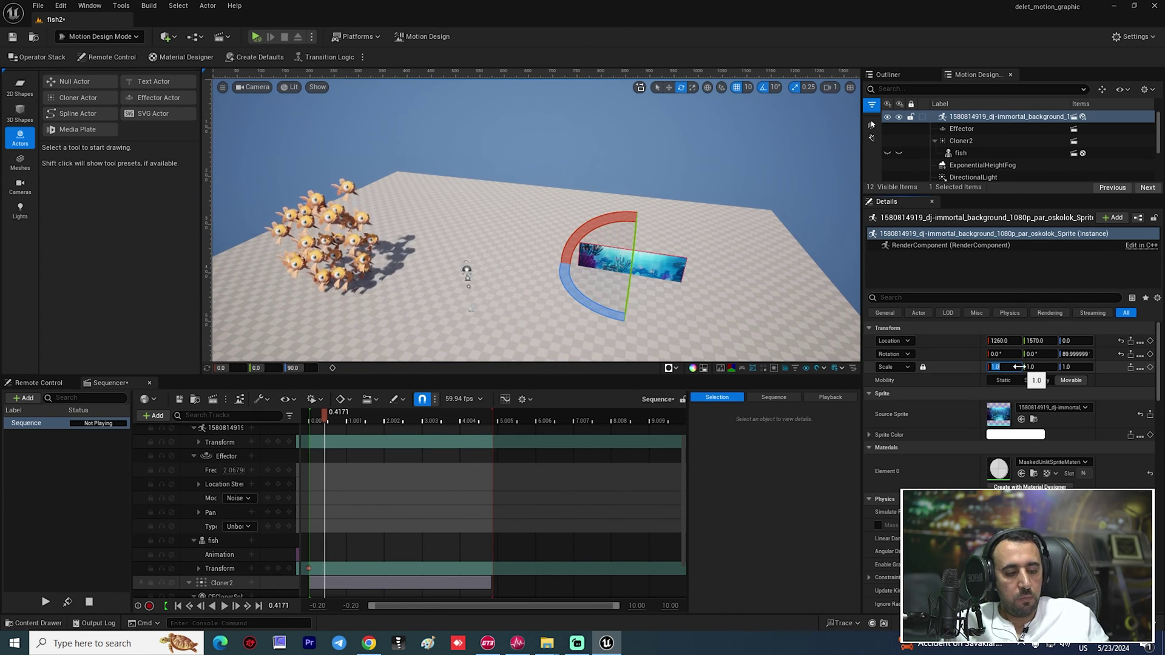
- Try a scale of 100 on the background sprite, and set its scale to 10 on all three axes
key(Tab)
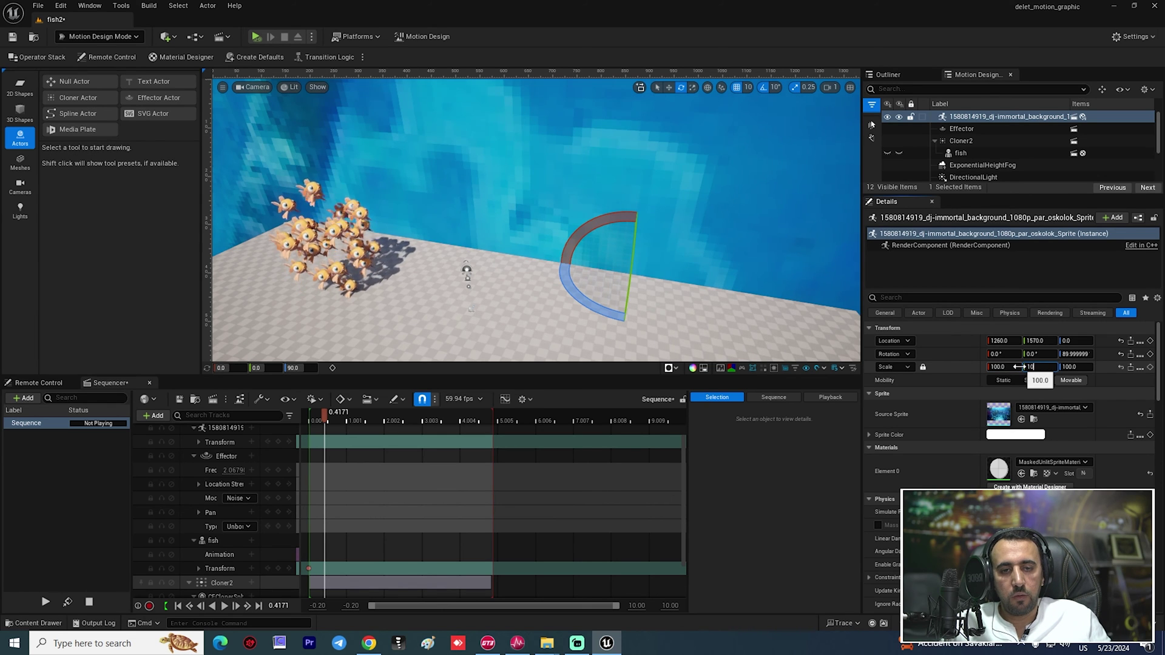
right_drag(667, 242, 713, 148)
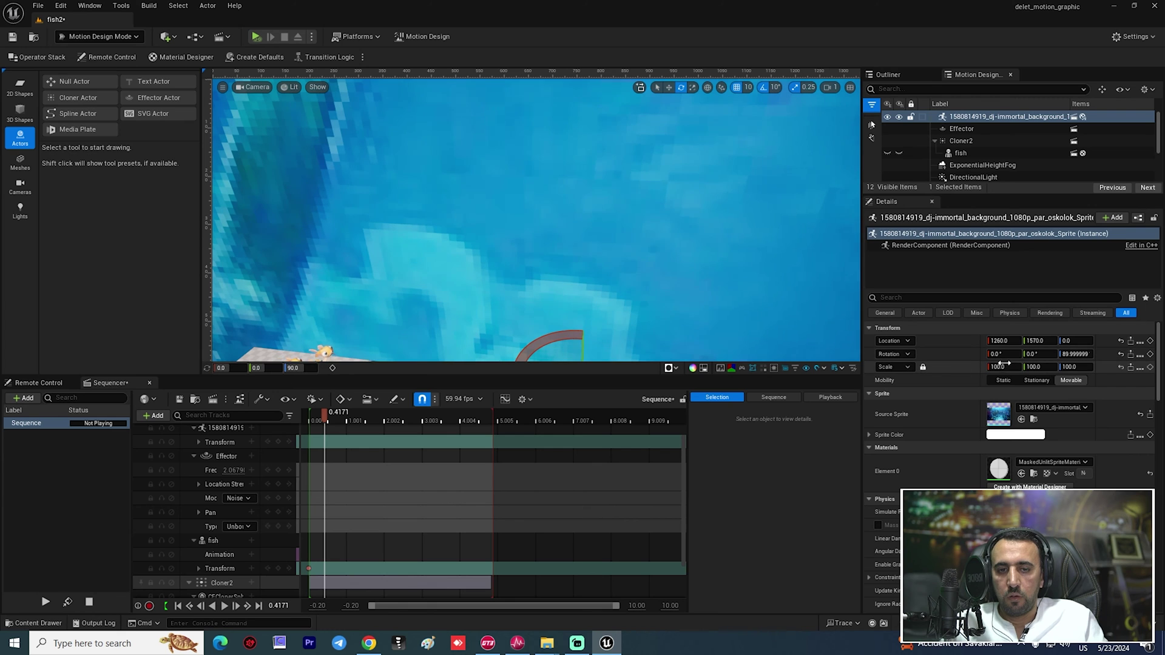
key(Return)
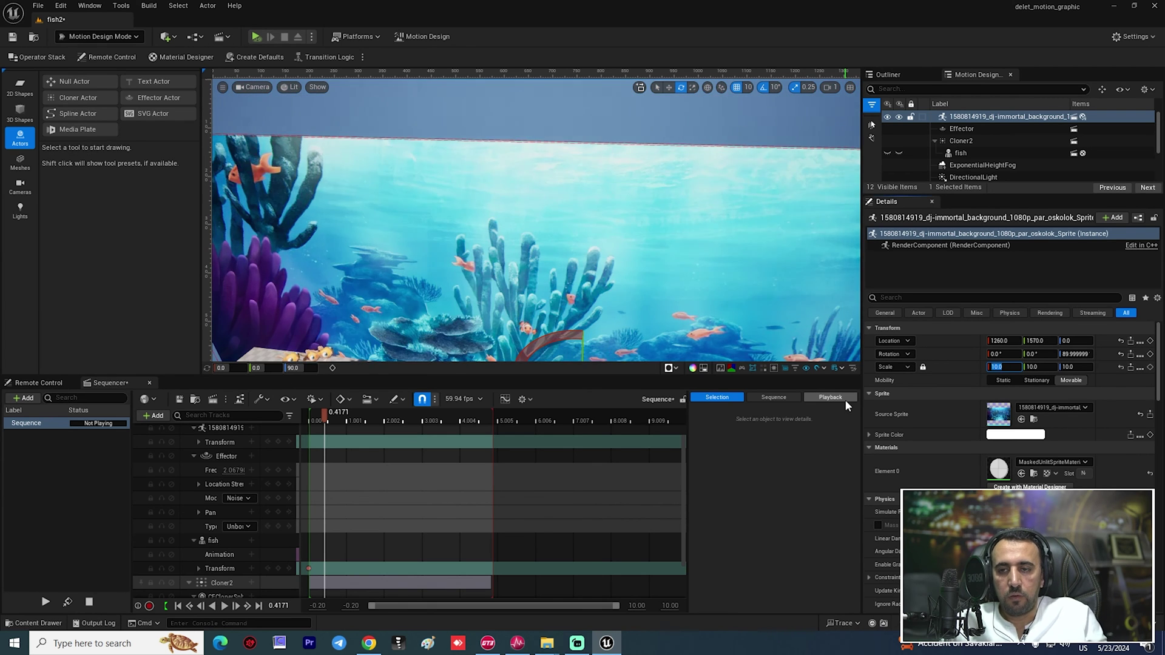
- Move the background sprite behind the floor and upward, to about X 3733, Y 698 and Z 1872
right_drag(655, 262, 654, 321)
key(w)
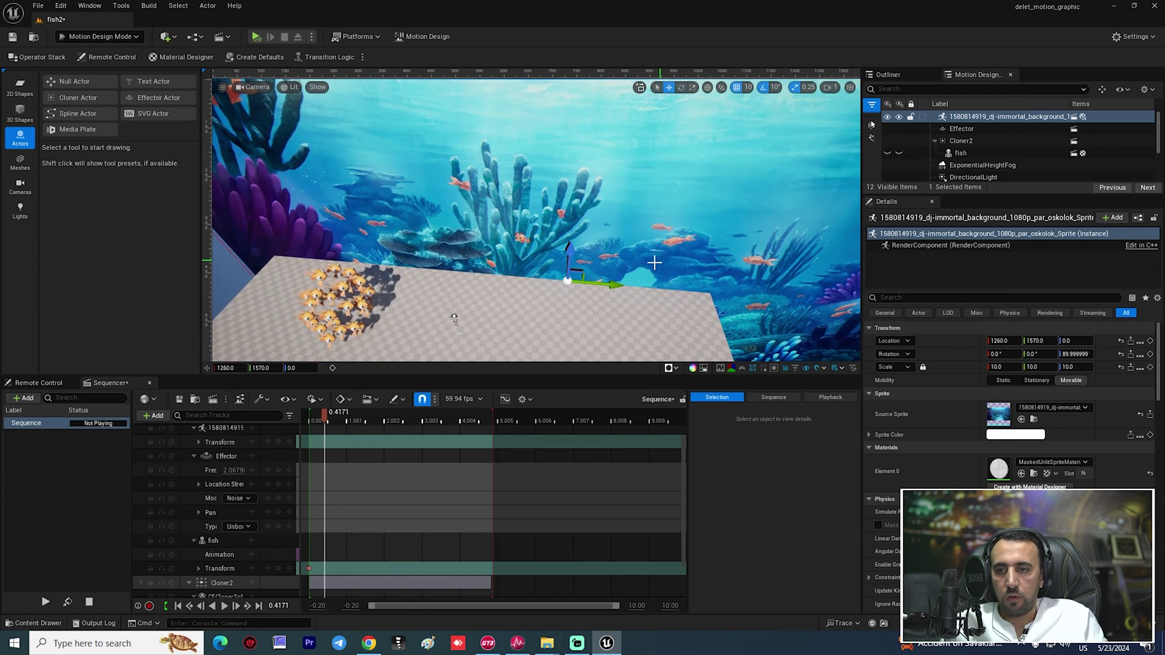
right_drag(603, 275, 646, 255)
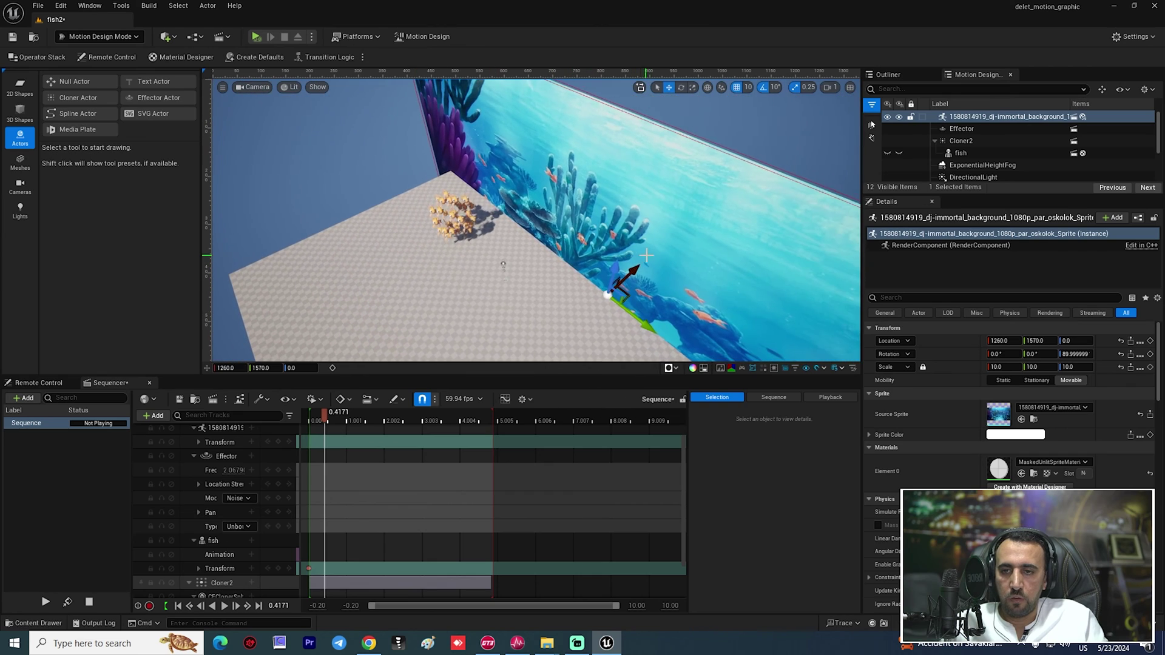
drag(642, 267, 714, 165)
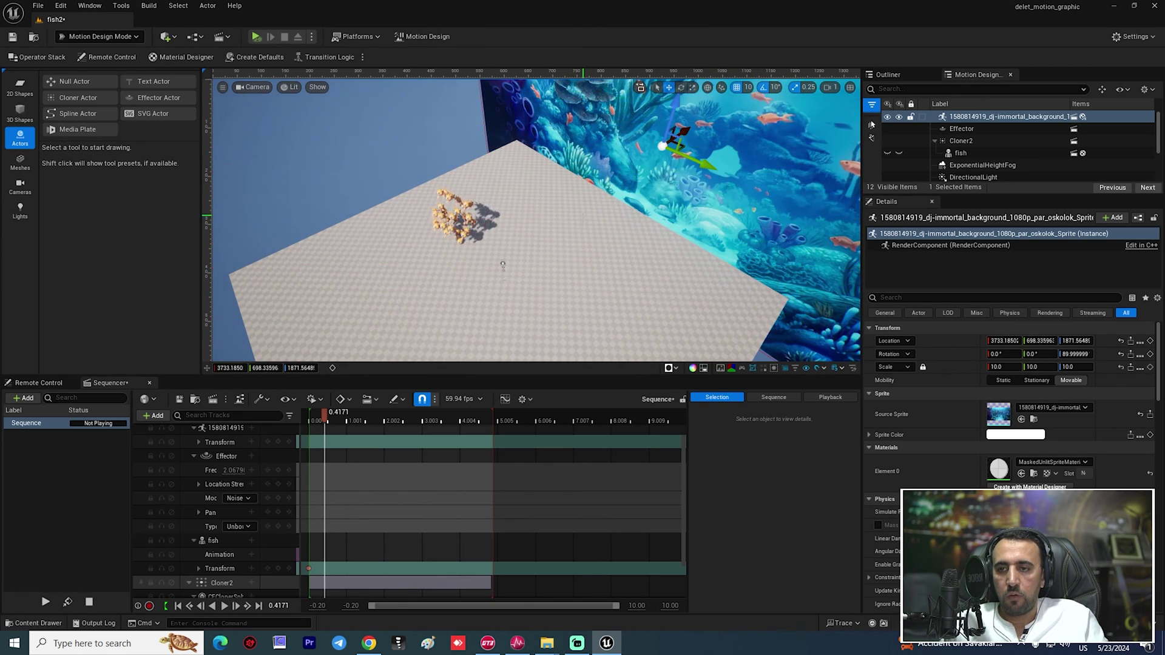
- Delete the floor and shift the background sprite along the Y axis to about -1885
click(577, 284)
key(Delete)
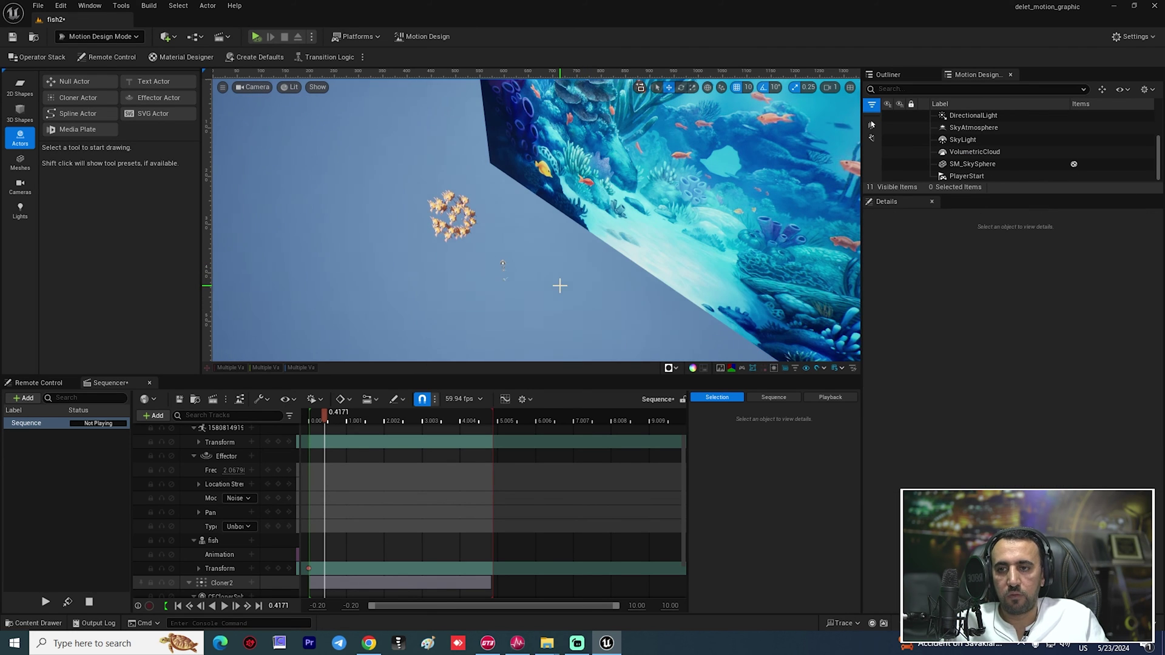
click(732, 223)
drag(717, 165, 609, 120)
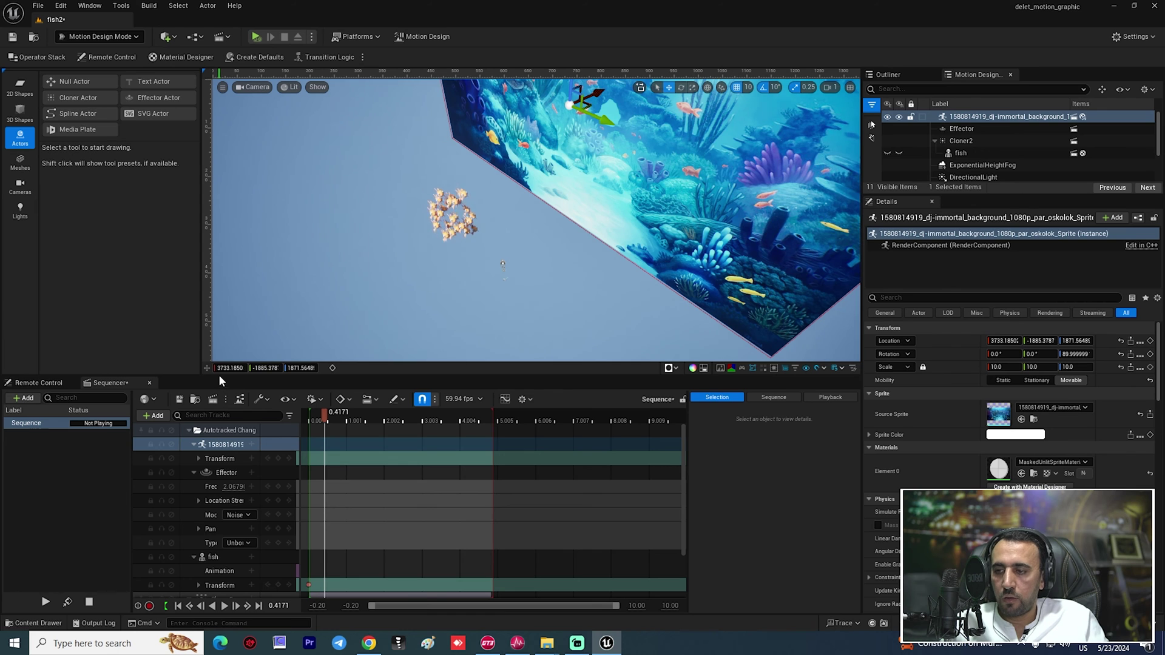
- Enlarge the Sequencer area and add a Cine Camera Actor to the level
drag(218, 374, 218, 284)
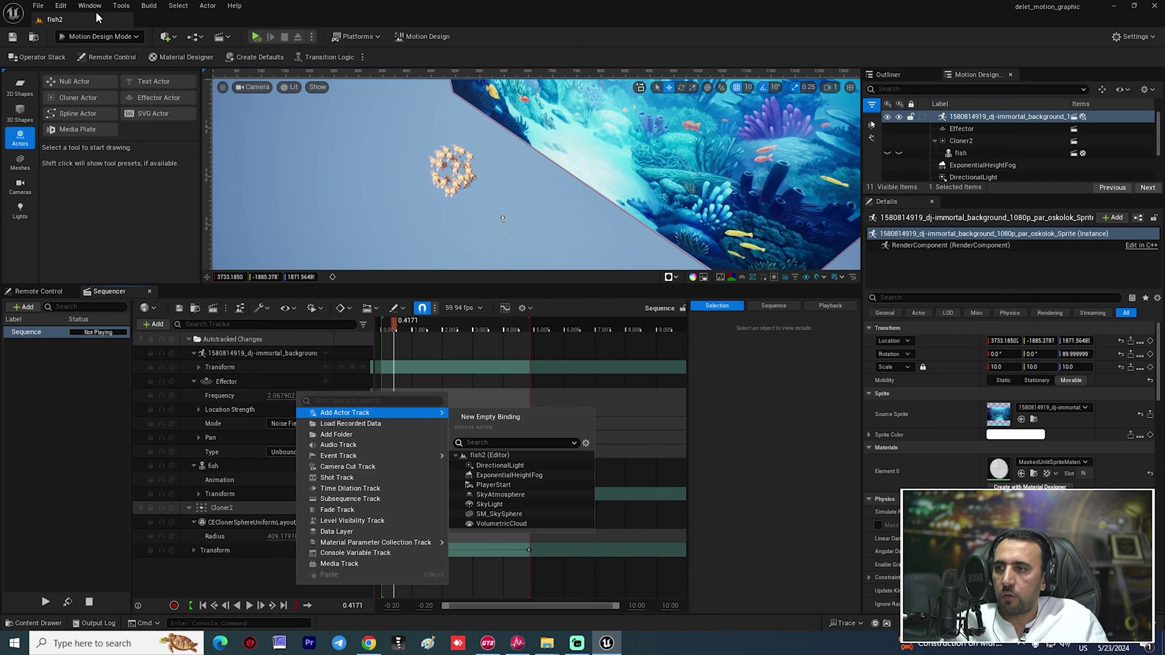
click(97, 17)
click(63, 6)
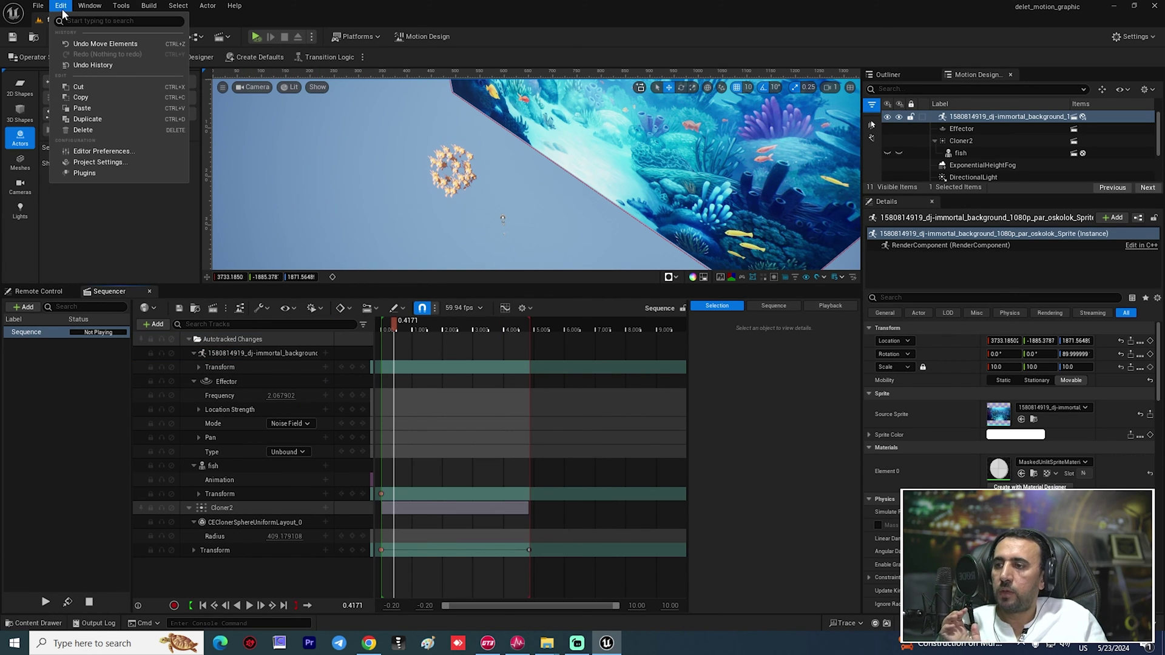
key(Escape)
click(166, 36)
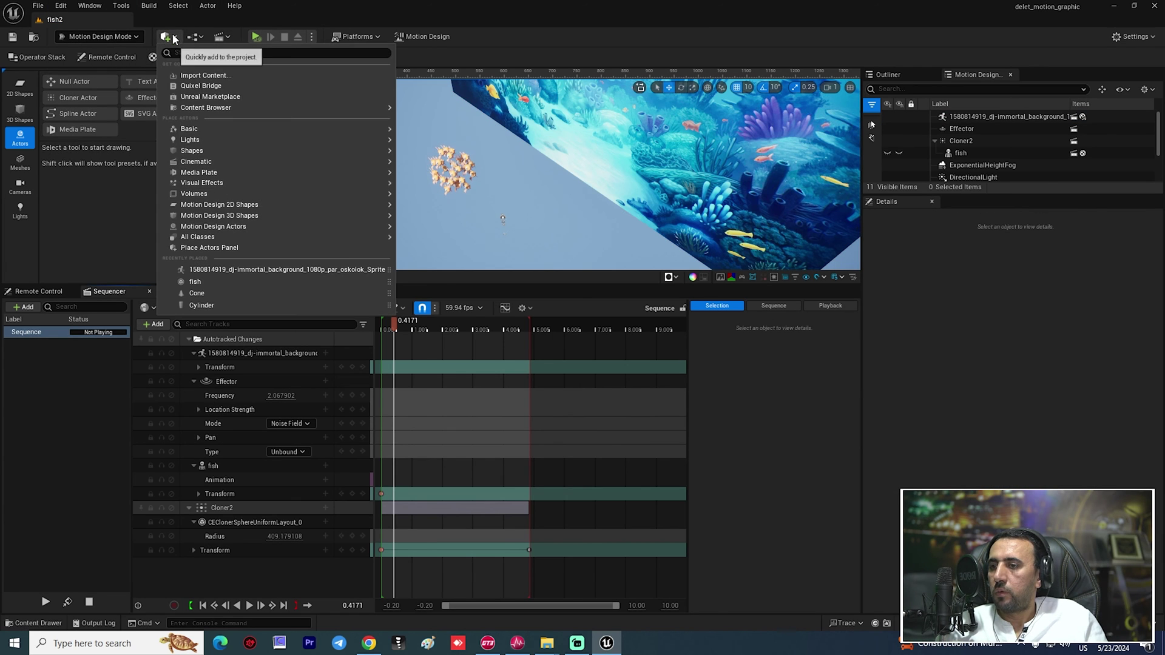
mouse_move(215, 141)
mouse_move(245, 161)
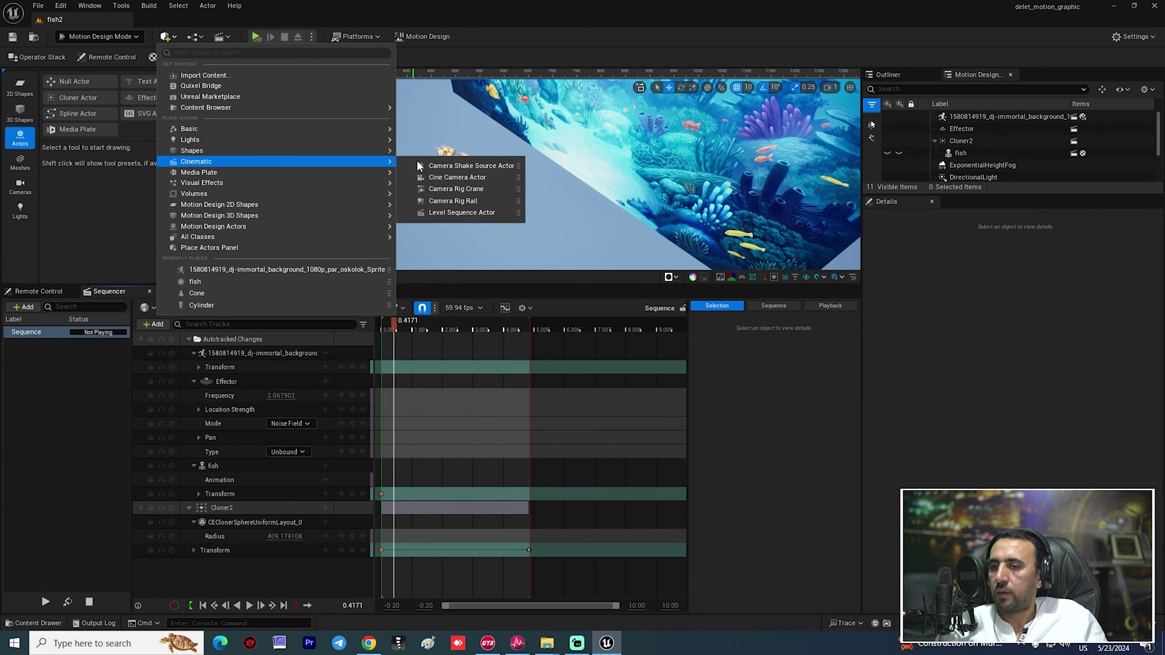
click(466, 177)
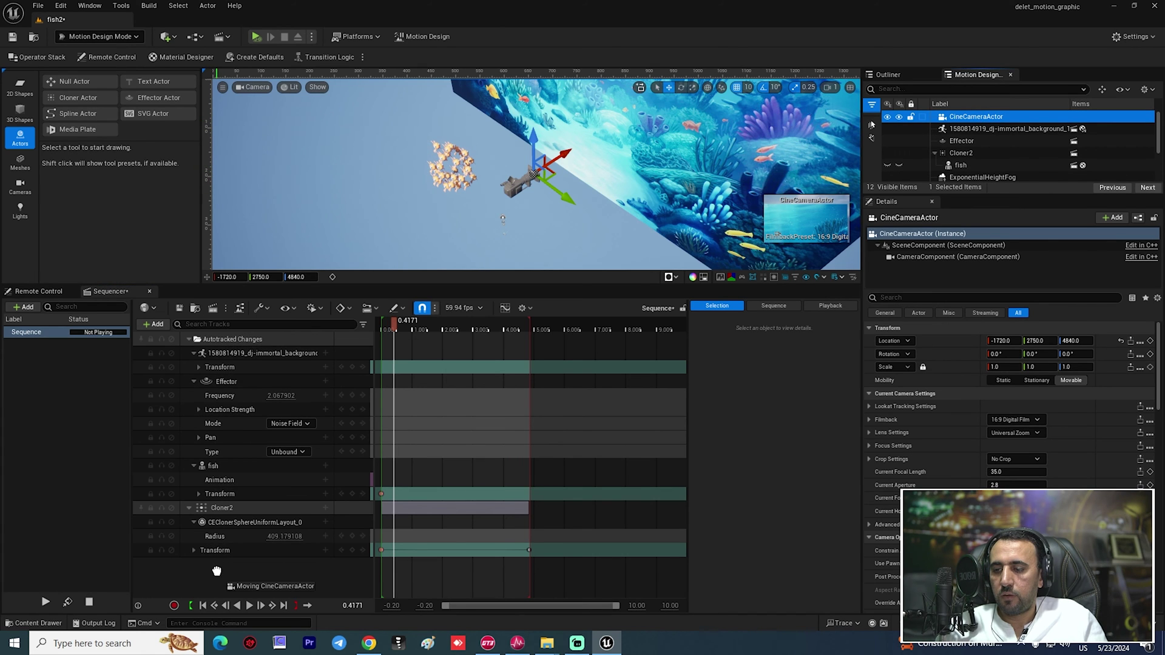
- Add the CineCameraActor to the sequence with a camera cut and keep the viewport locked to it
drag(216, 571, 221, 573)
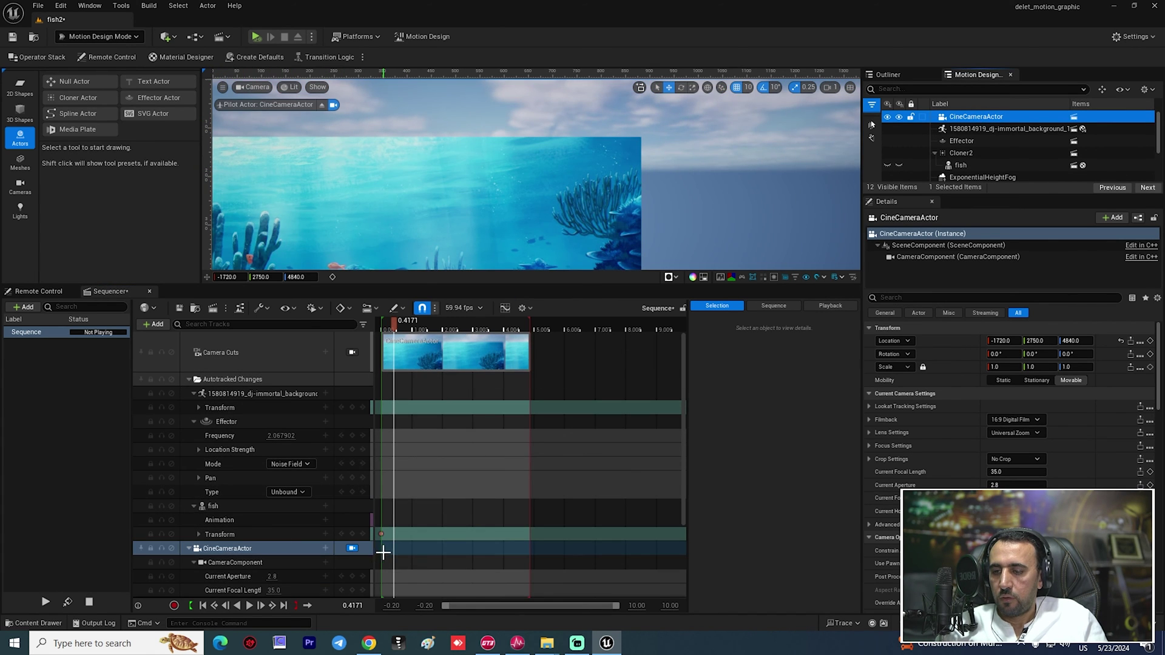
click(352, 549)
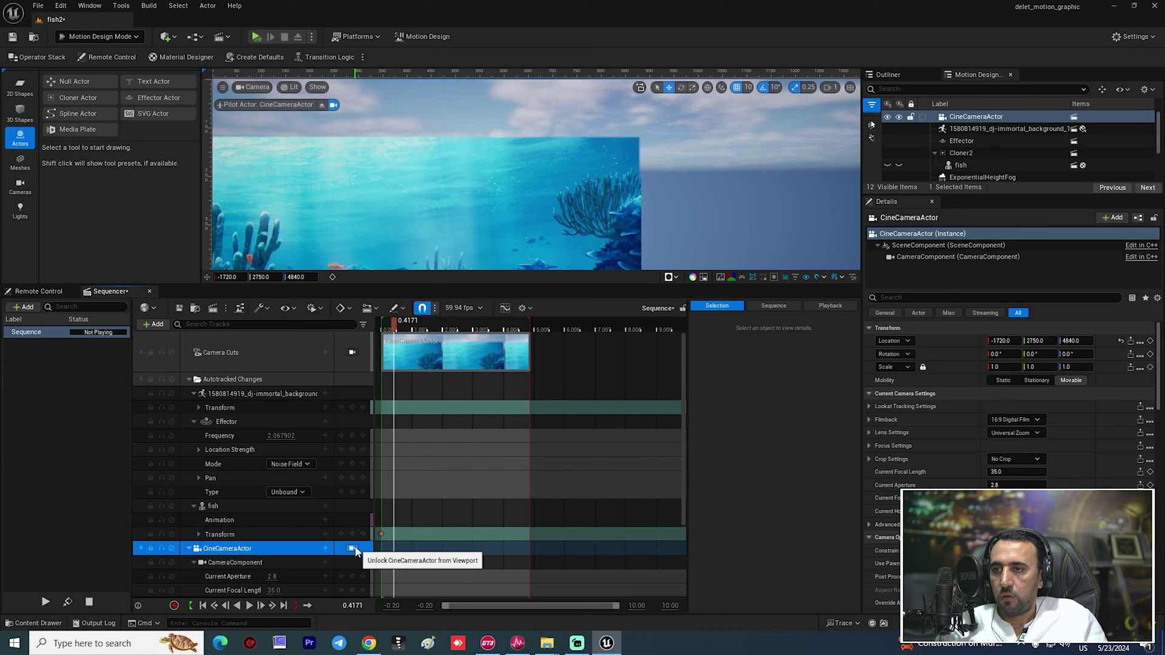
click(352, 548)
- Enlarge the viewport and fly the piloted camera to about X -4002, Y -1567, Z 1189, framing the fish school against the background
right_drag(534, 176, 464, 250)
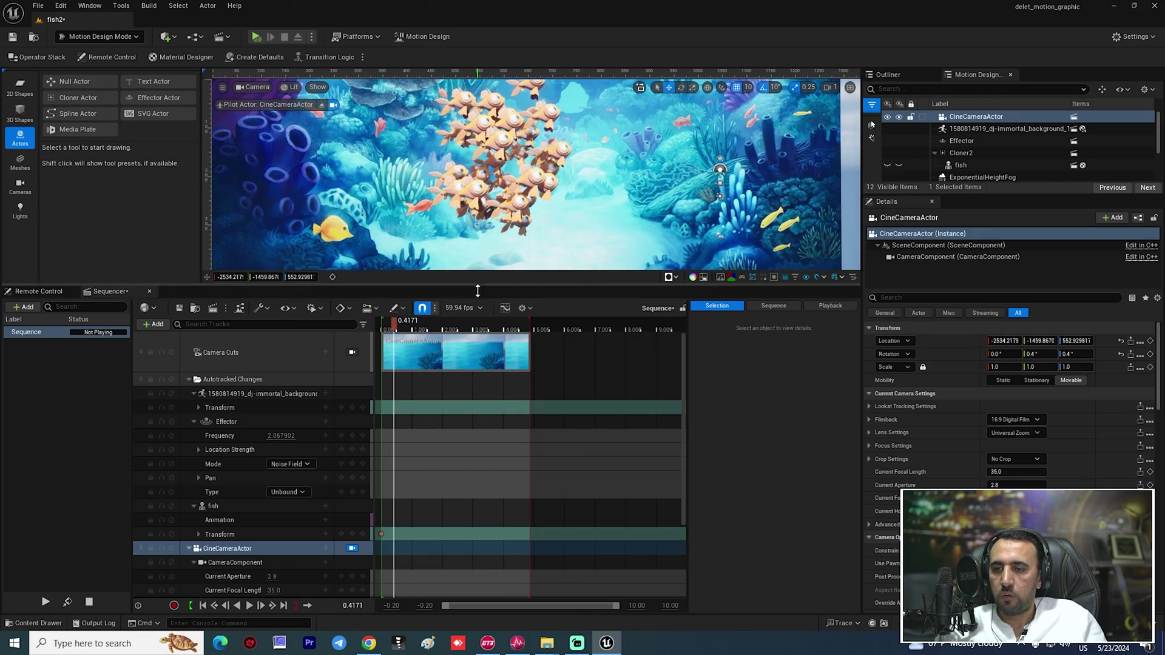
drag(478, 291, 486, 532)
right_drag(491, 443, 530, 274)
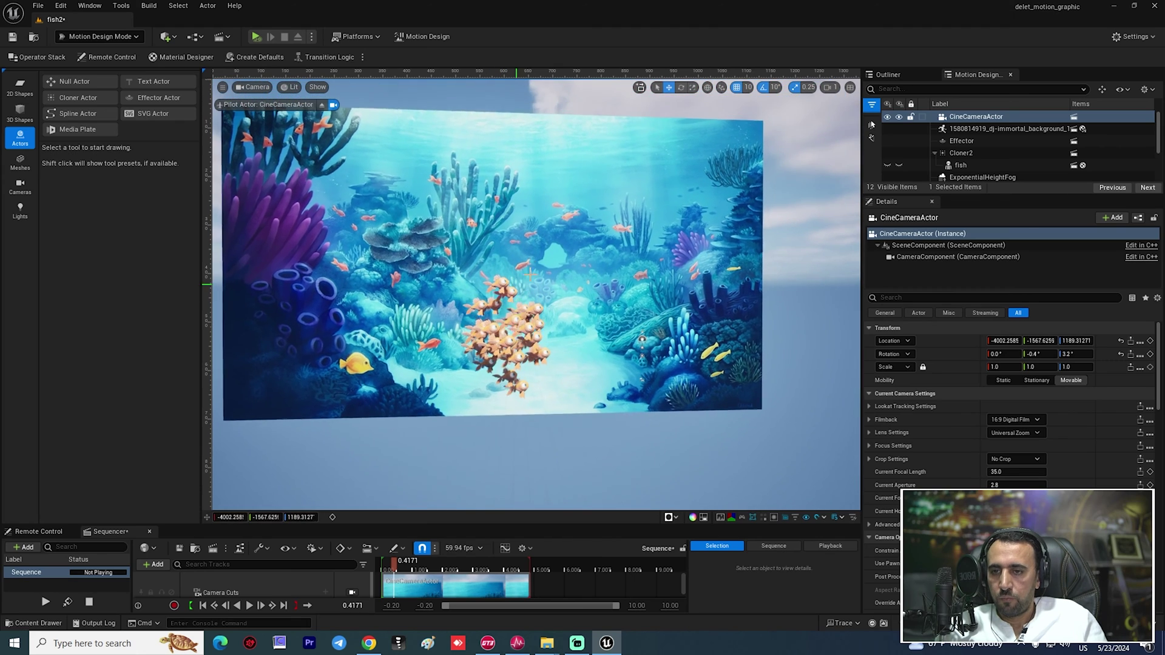
- Set the background sprite's scale to 15 on all three axes
click(529, 274)
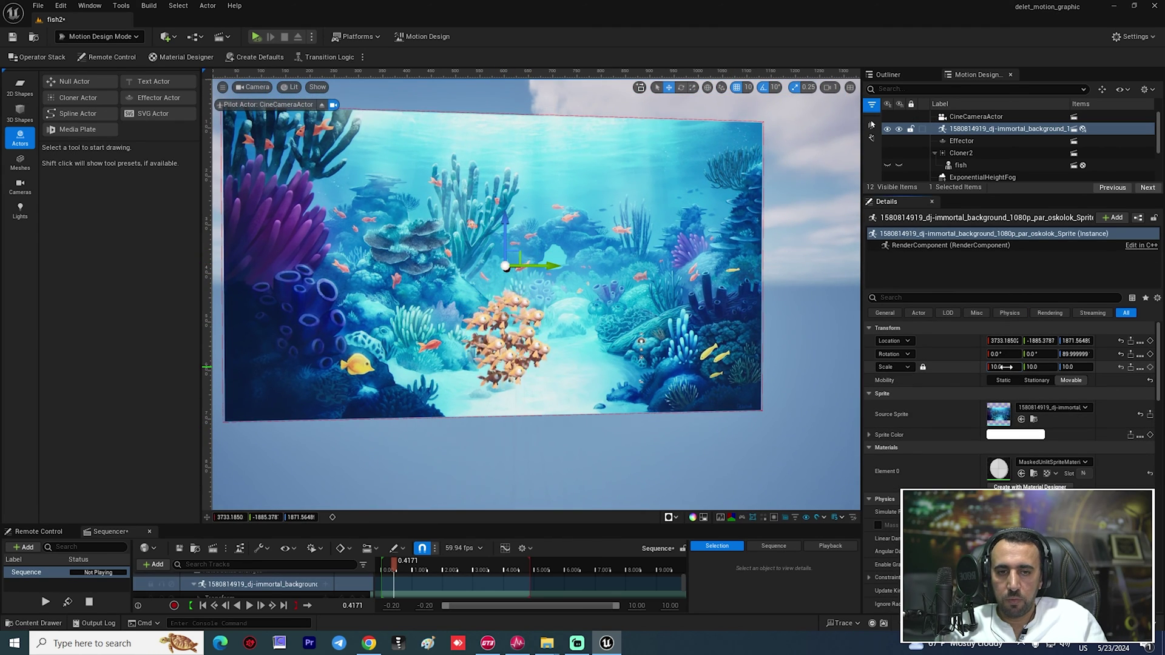
text(15)
key(Return)
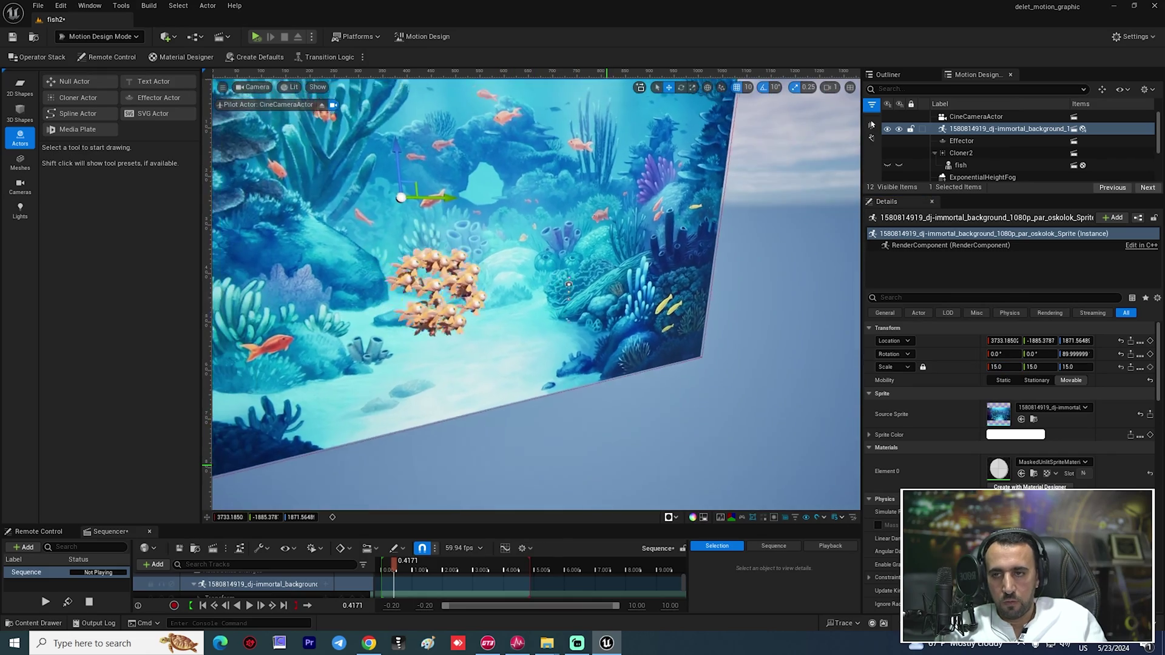
- Move the background sprite farther behind the fish and lower, to about X 4556 and Z 1383
middle_drag(606, 465, 469, 256)
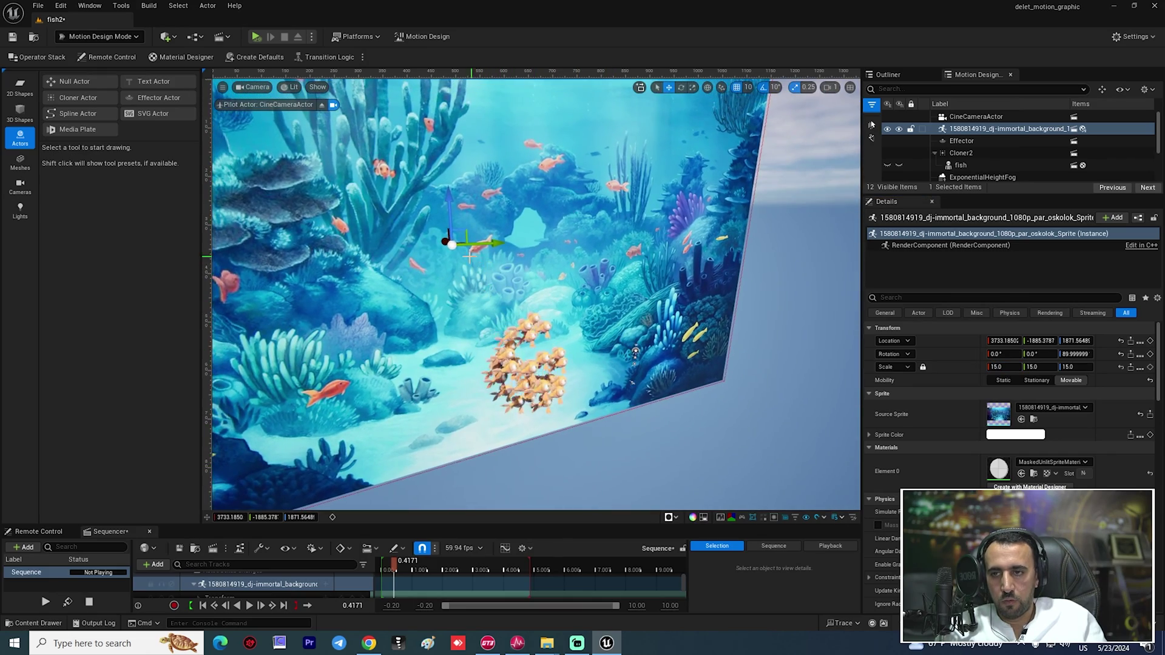
alt+drag(469, 257, 553, 263)
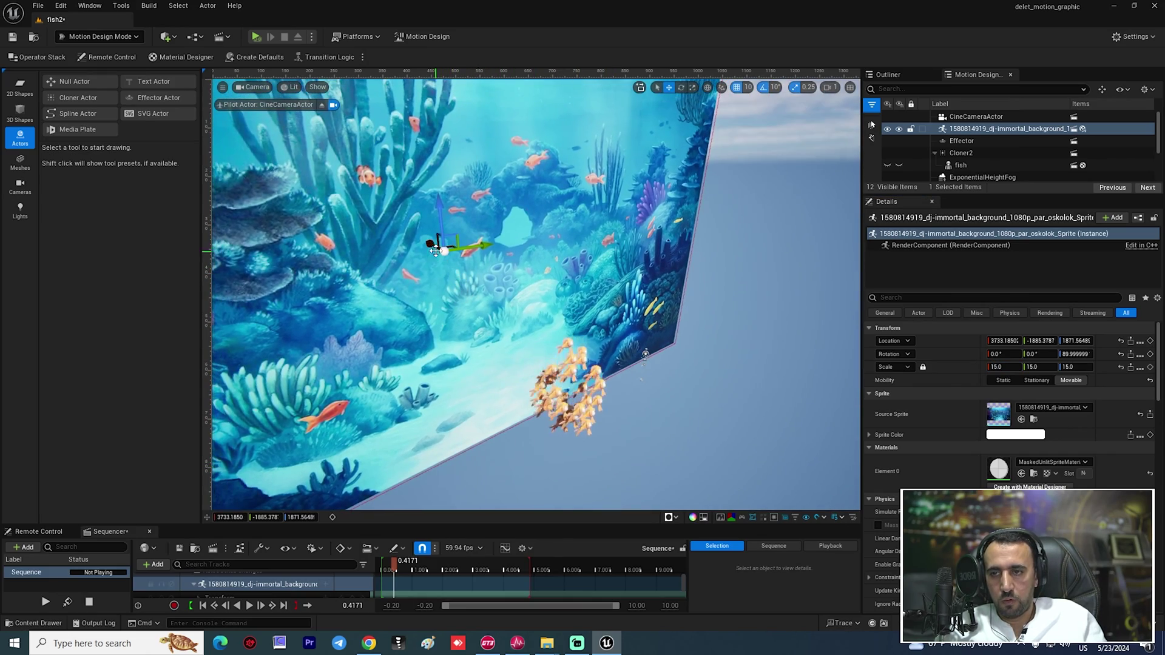
drag(438, 239, 514, 213)
right_drag(541, 371, 503, 289)
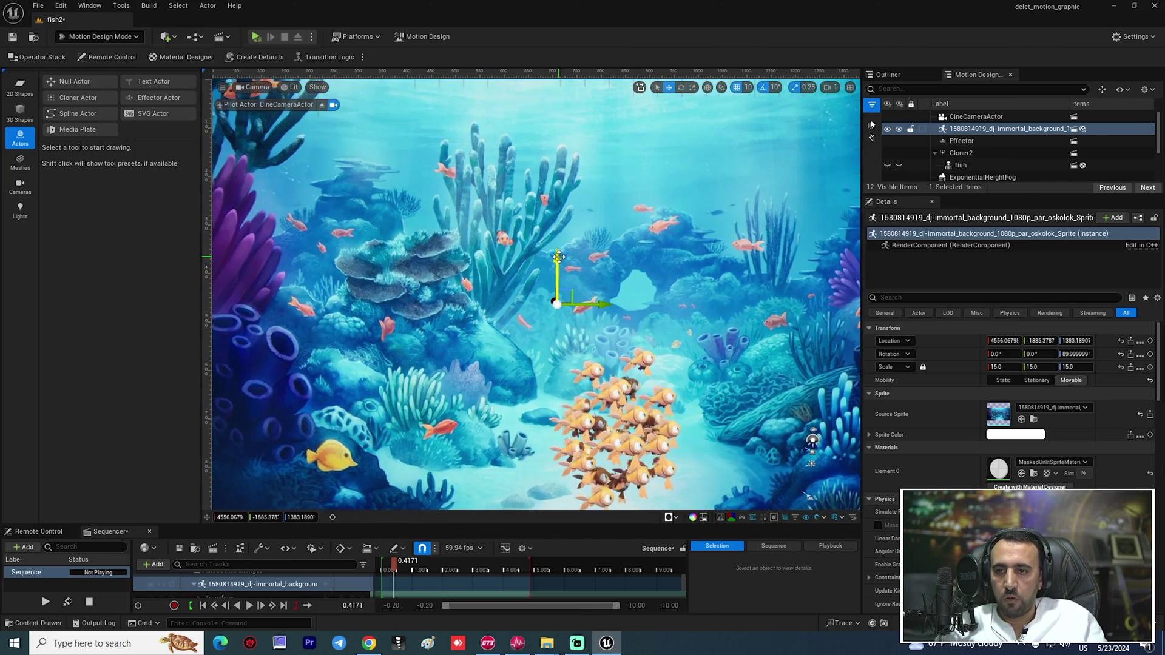
- Lower the background sprite to about Z 147 and fly the piloted camera to about X -1731, Y -1669, Z 995, closer to the fish
drag(559, 259, 560, 310)
right_drag(655, 406, 627, 424)
key(ctrl+space)
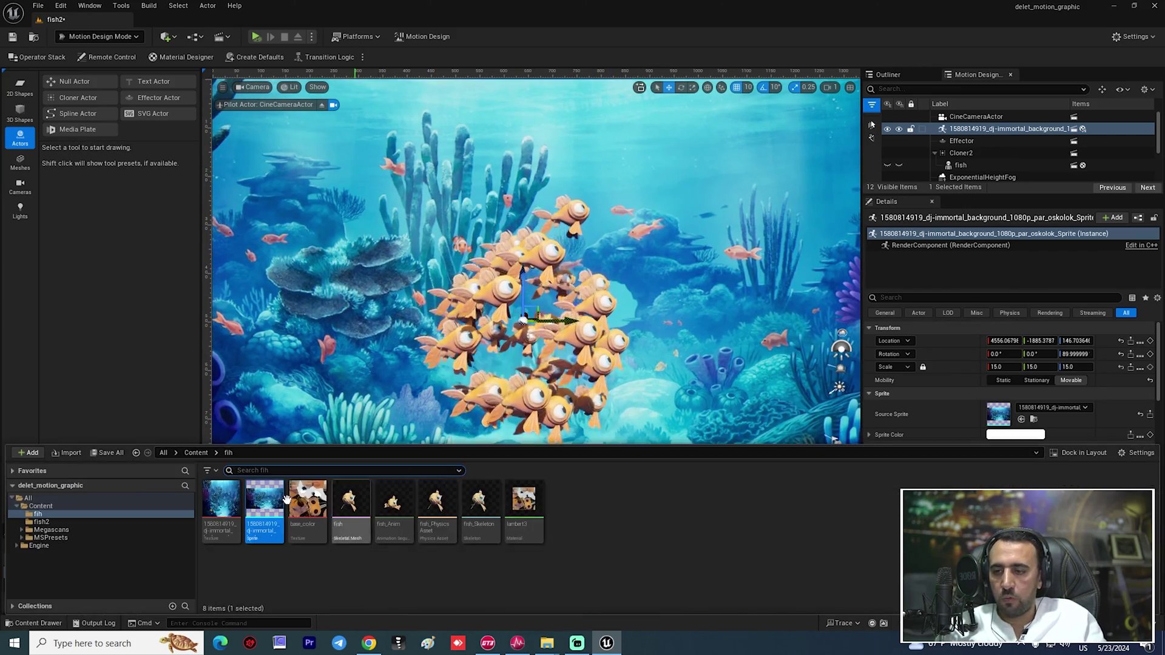
key(ctrl+space)
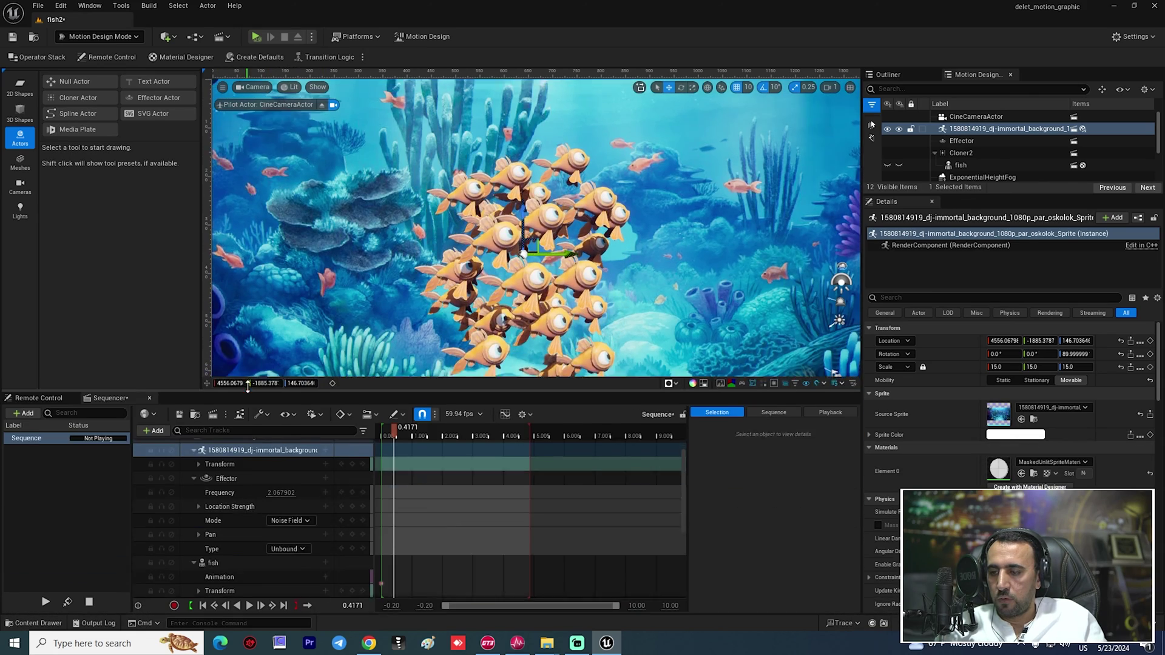
- Give the sequence's CineCameraActor the 16:9 Film filmback and a 2.39 crop
drag(248, 386, 246, 383)
scroll(231, 475, down, 5)
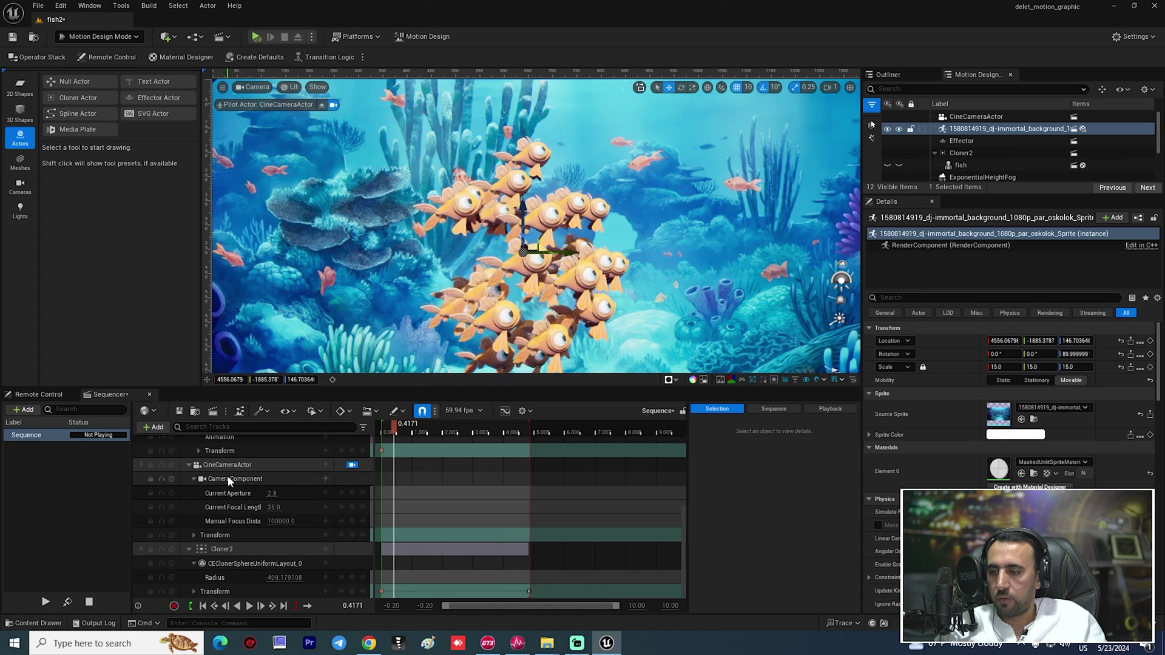
click(231, 465)
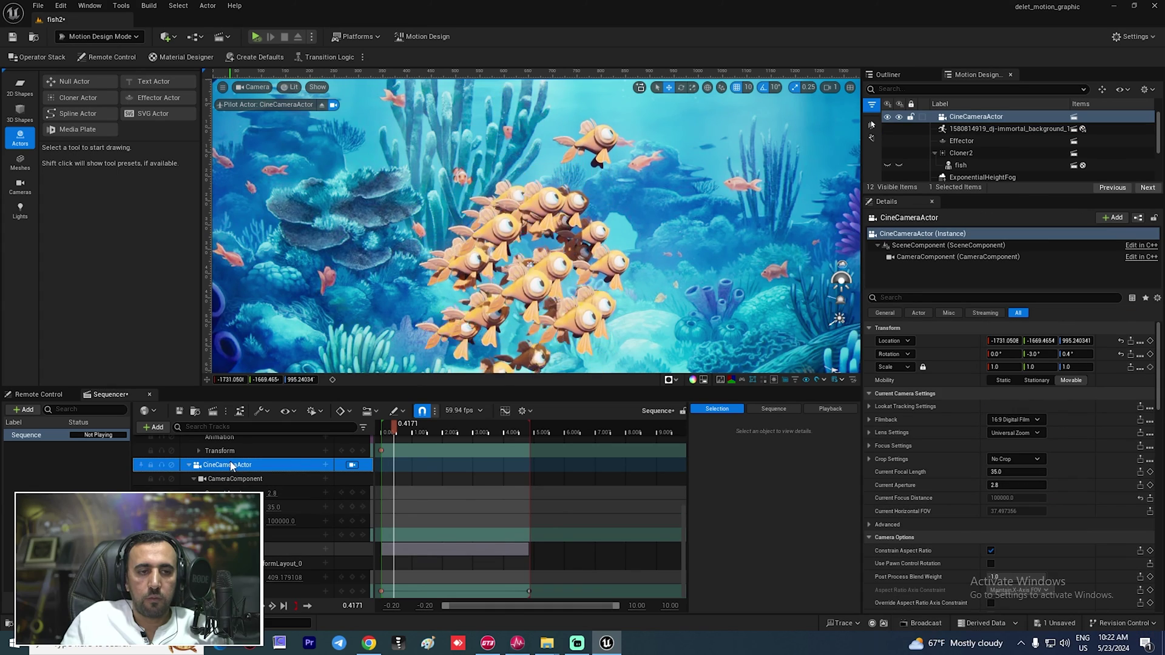
click(1013, 420)
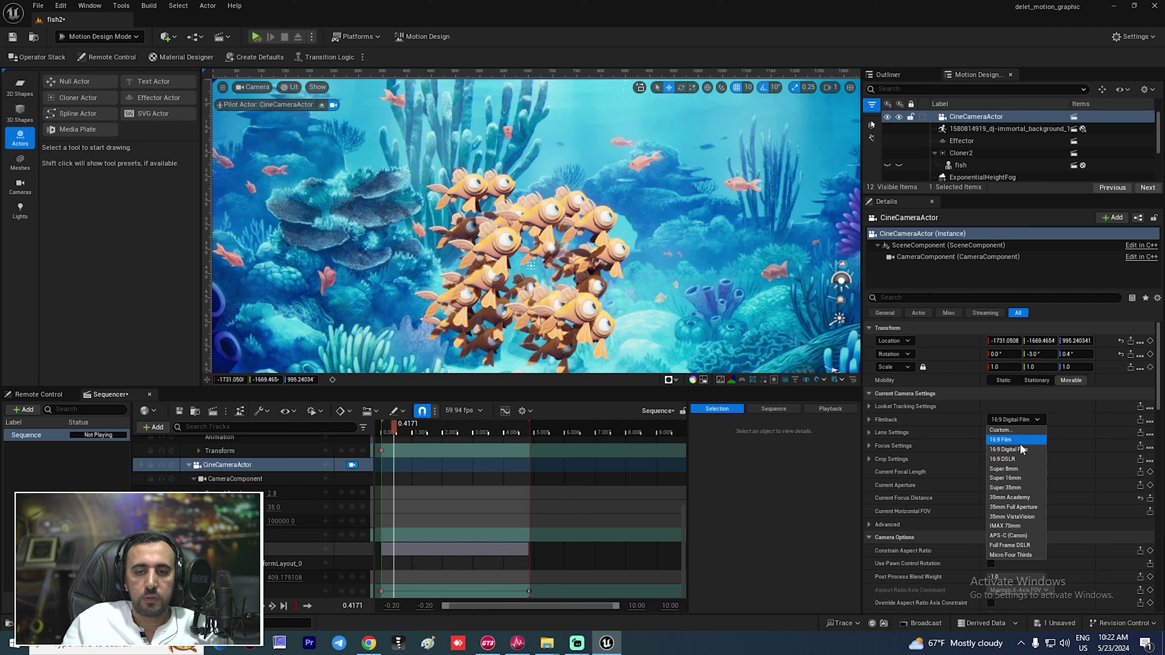
click(1015, 439)
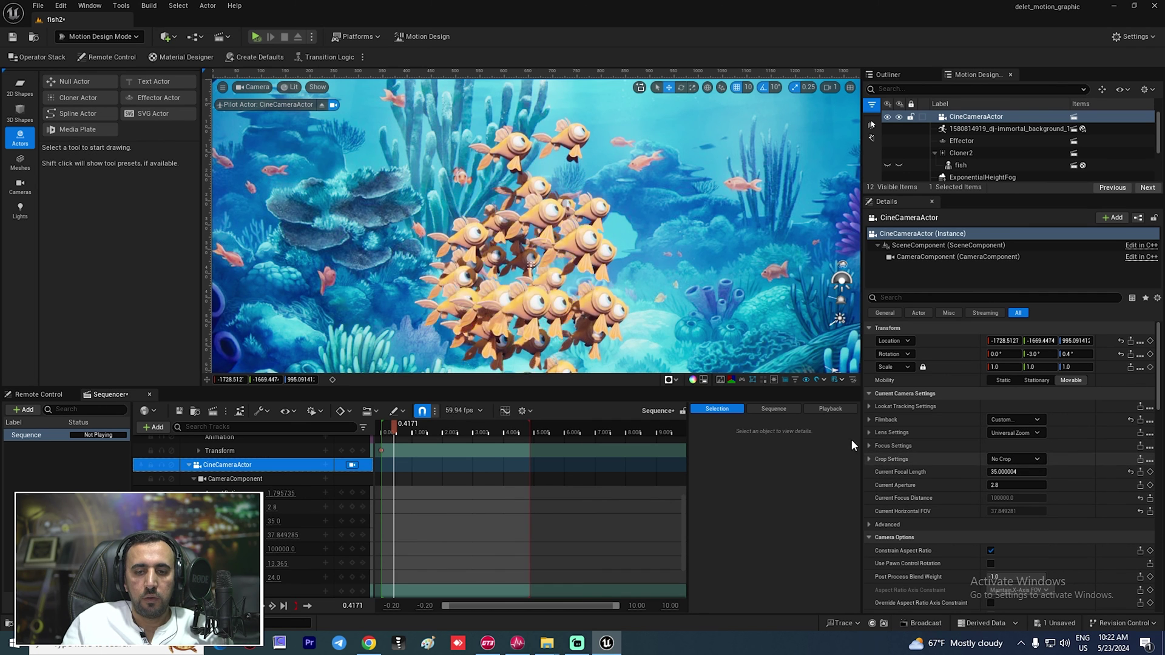
click(1024, 460)
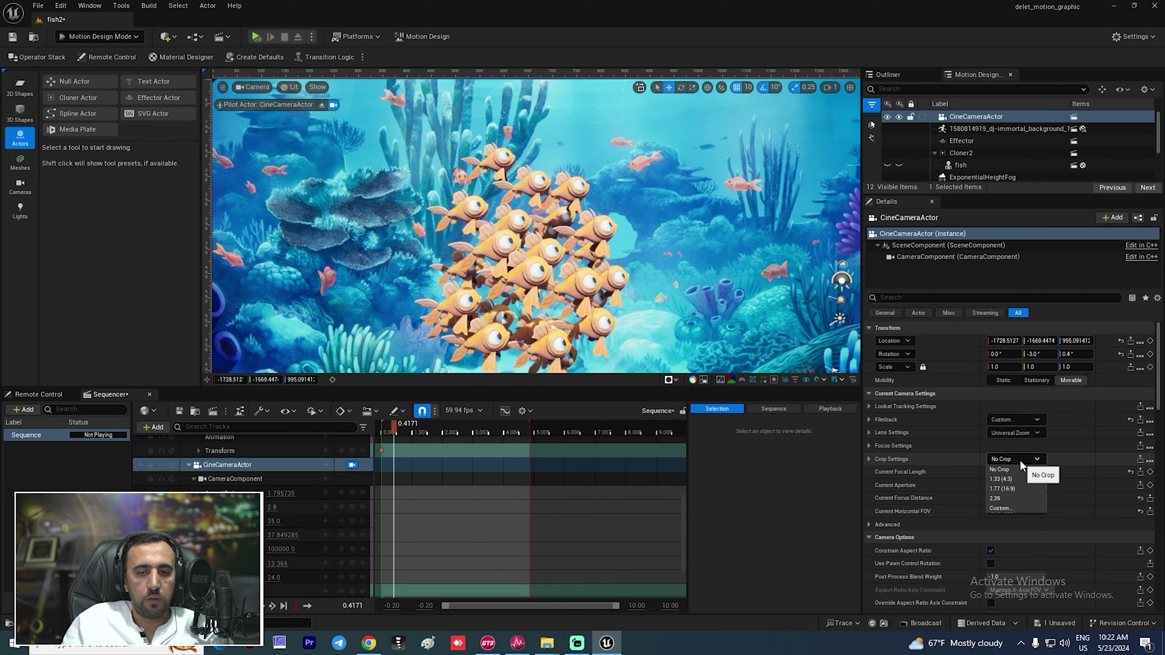
click(1010, 498)
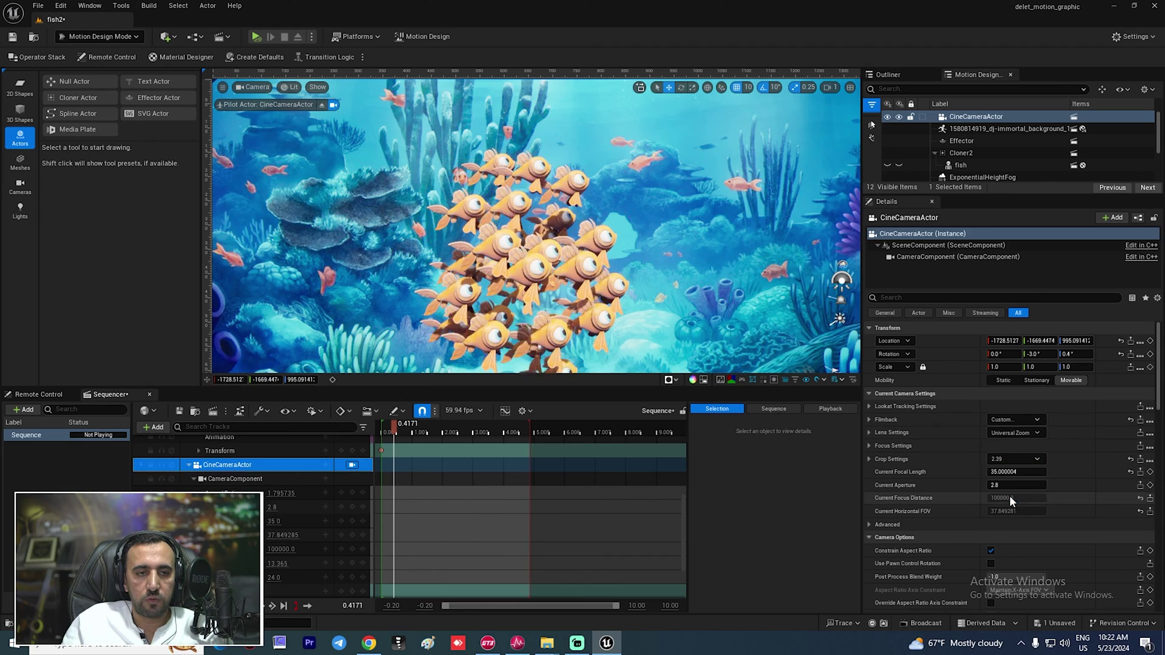
- Set the cine camera's current aperture to 1.2 and fly it lower to about X -1854, Y -1538, Z 639
right_drag(557, 229, 534, 267)
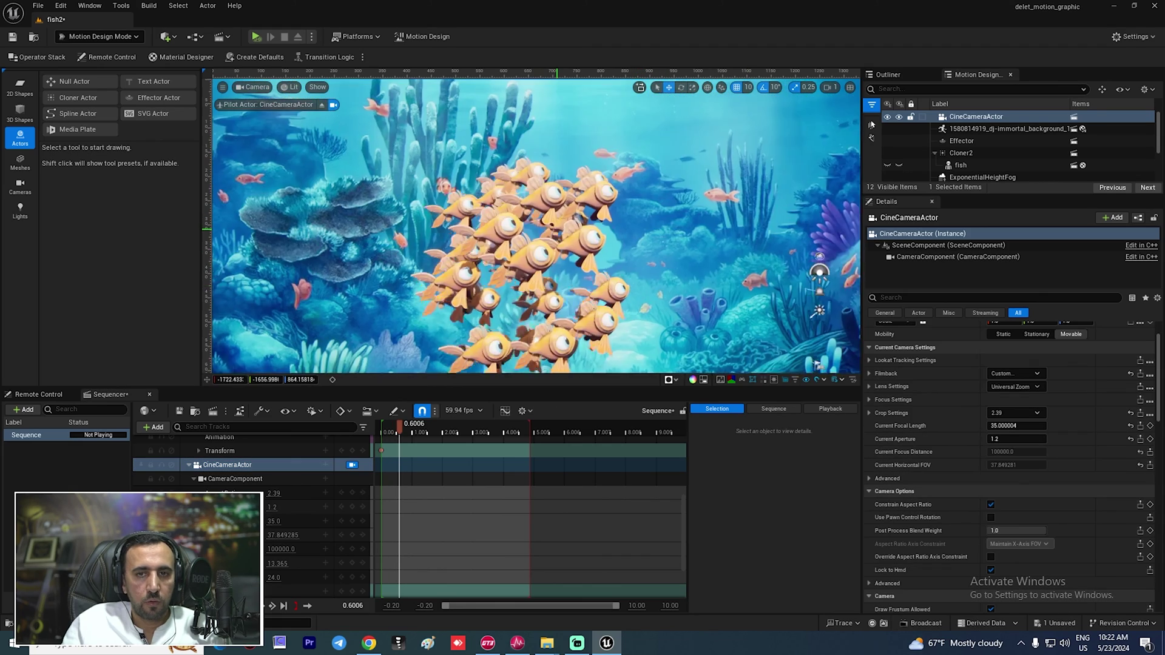
mouse_move(557, 229)
right_down()
mouse_move(534, 243)
mouse_move(546, 252)
mouse_move(541, 243)
mouse_move(571, 237)
mouse_move(577, 229)
mouse_move(557, 228)
mouse_move(566, 218)
right_up()
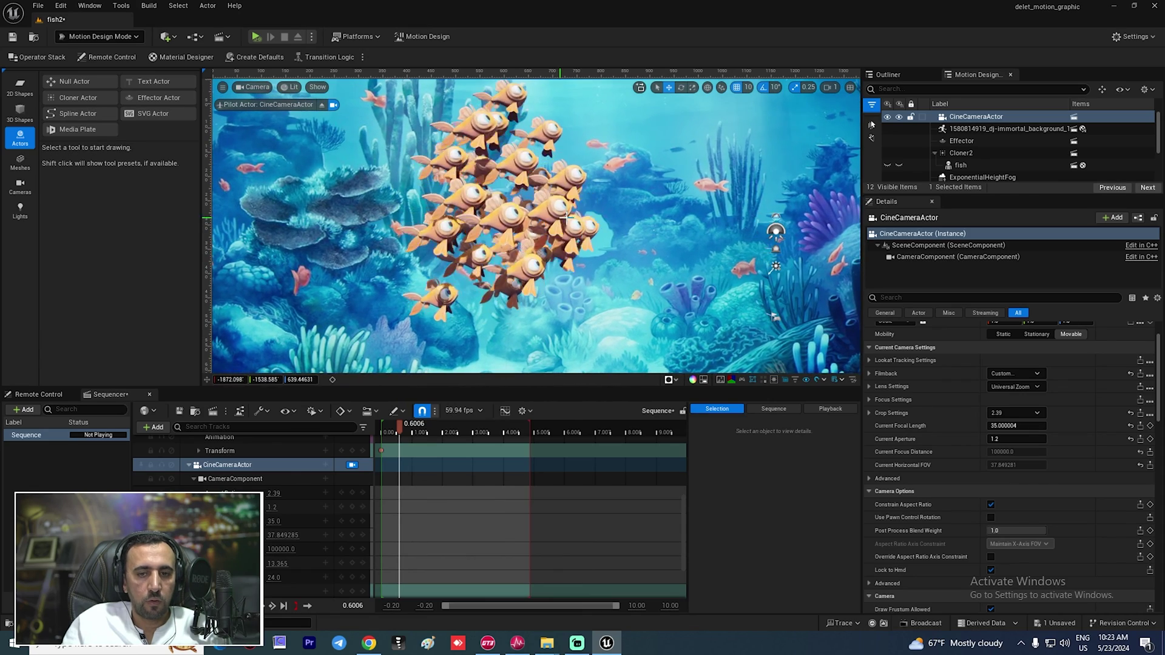
- Set the camera's manual focus distance to about 245 cm and reframe the fish school from about X -1760, Y -1240, Z 669
click(868, 400)
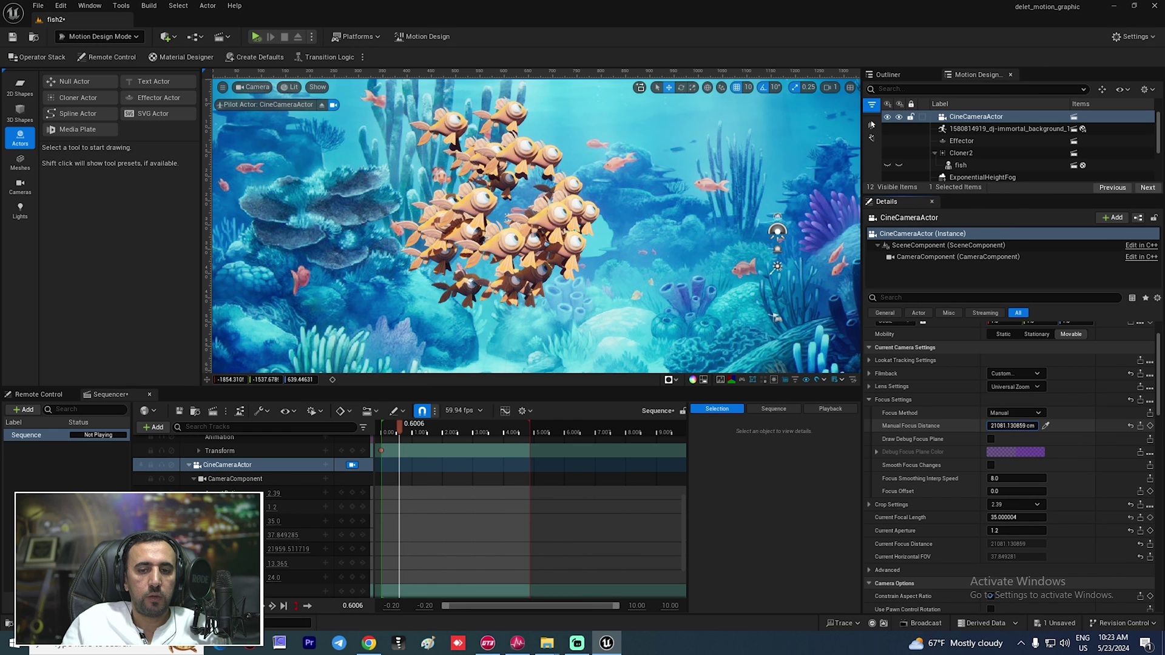
drag(1009, 425, 784, 426)
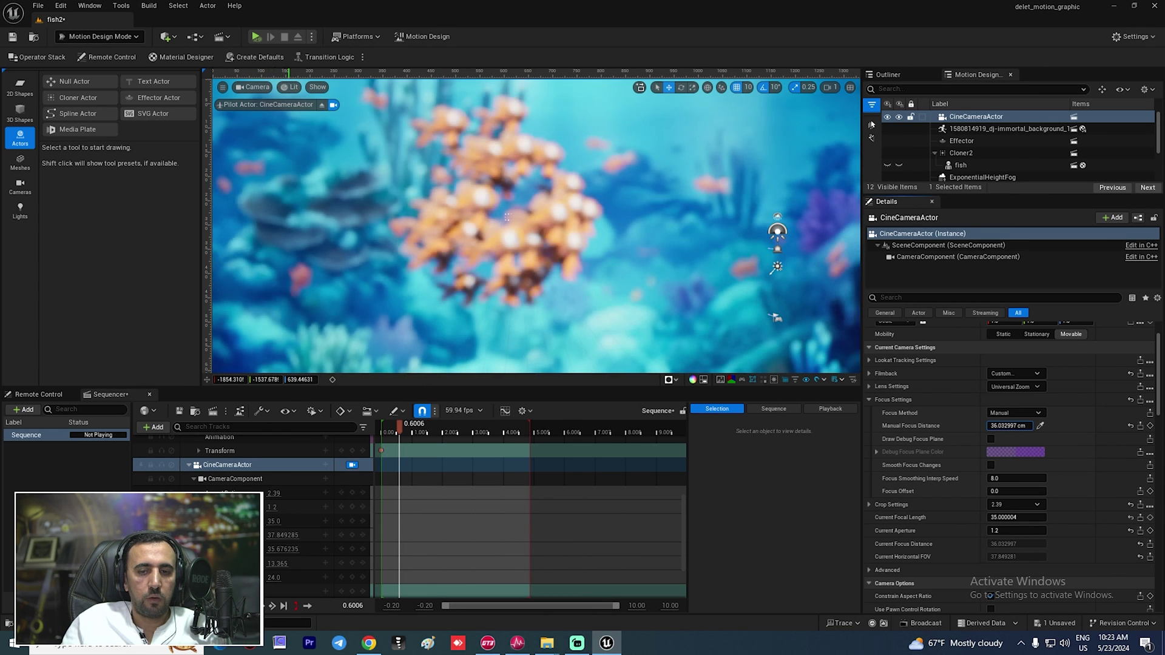
key(w)
right_drag(626, 260, 638, 232)
key(s)
right_drag(507, 227, 513, 223)
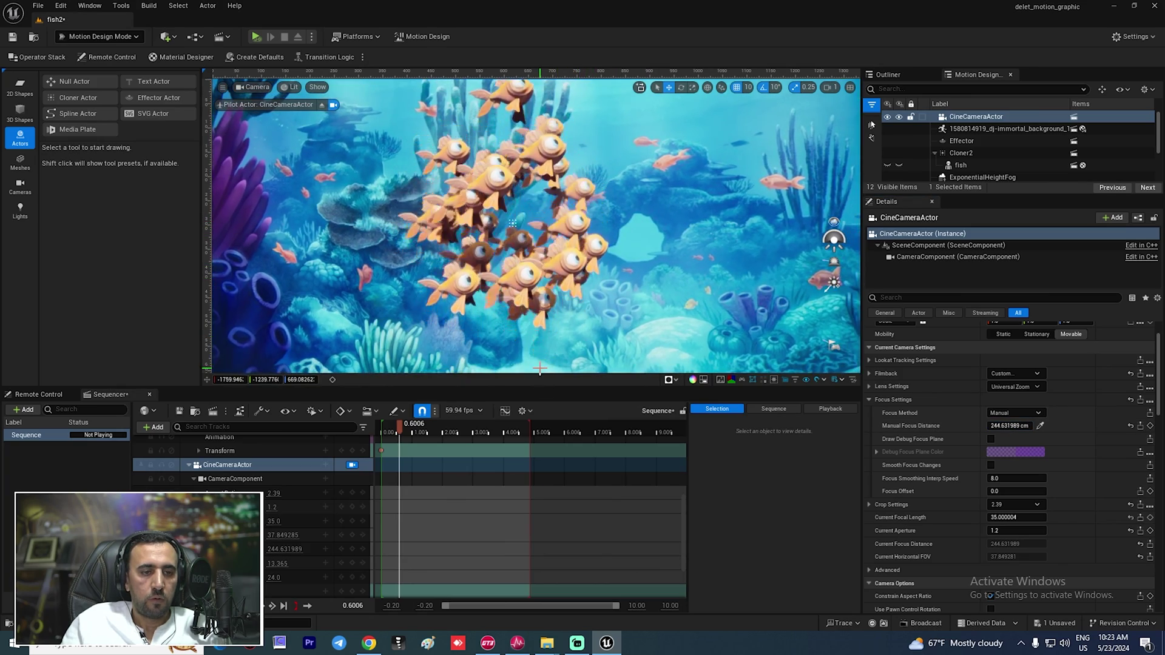